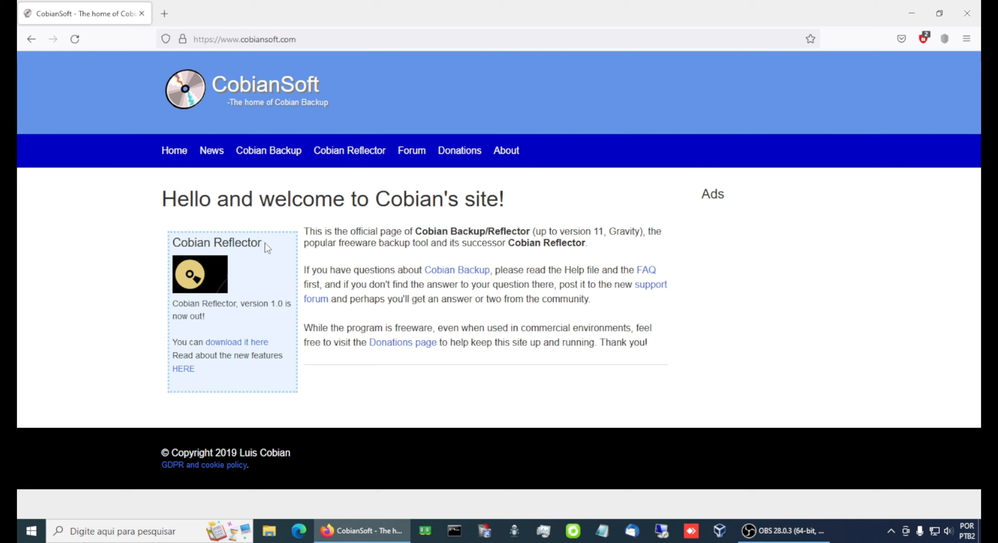
Examine the Cobian Reflector announcement on the CobianSoft home page.
drag(264, 245, 174, 245)
click(255, 238)
drag(279, 241, 161, 246)
click(280, 251)
double_click(276, 303)
click(225, 324)
drag(217, 320, 178, 306)
click(216, 313)
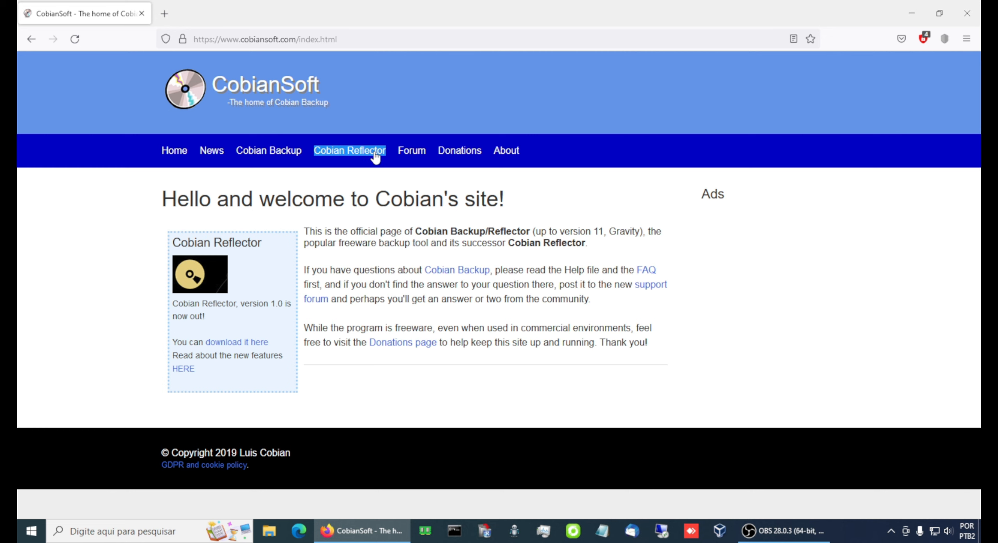
Open the Cobian Reflector page and review the program description and the current and older versions offered for download.
click(357, 155)
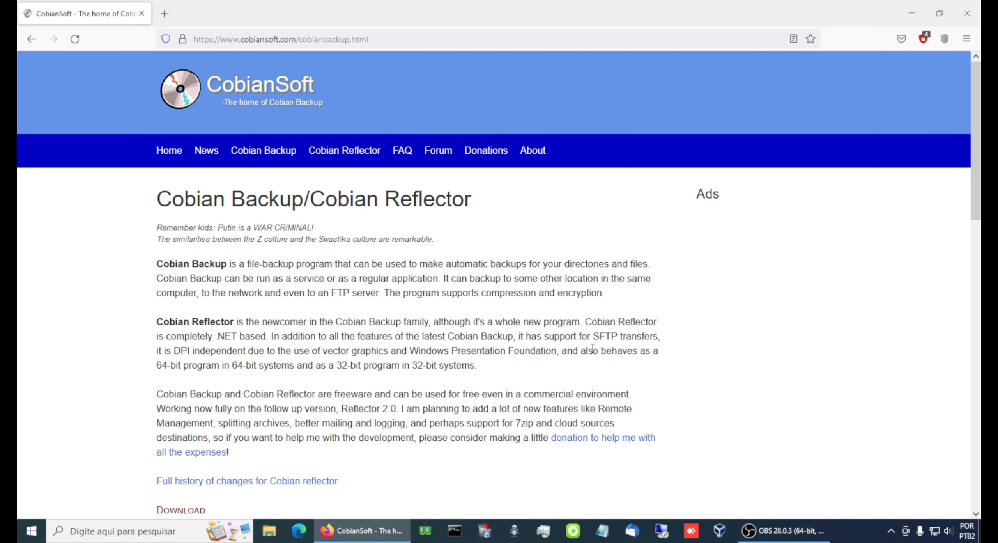
scroll(778, 359, down, 4)
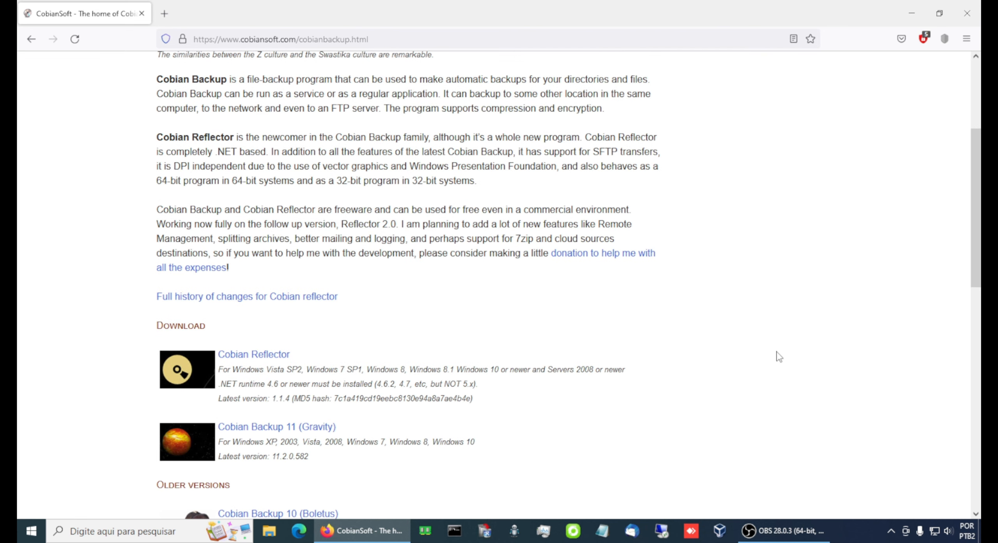
drag(232, 225, 436, 222)
click(595, 301)
scroll(685, 282, down, 3)
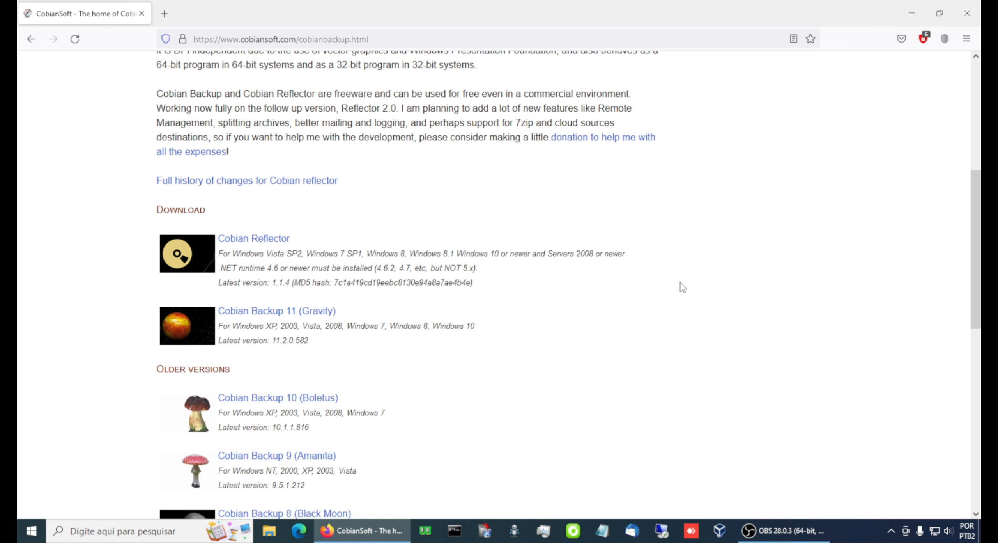
drag(270, 275, 290, 276)
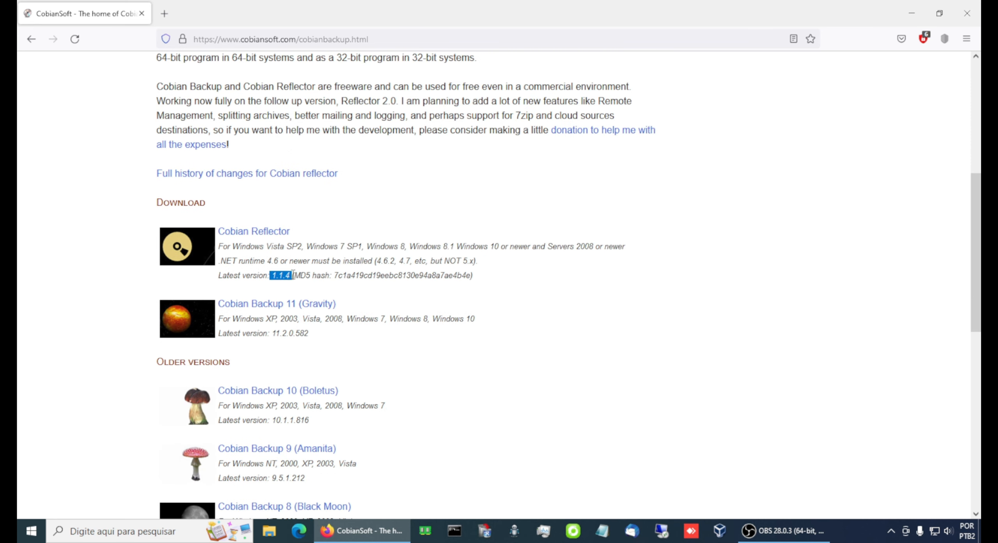
click(636, 297)
scroll(652, 350, down, 2)
scroll(651, 350, down, 1)
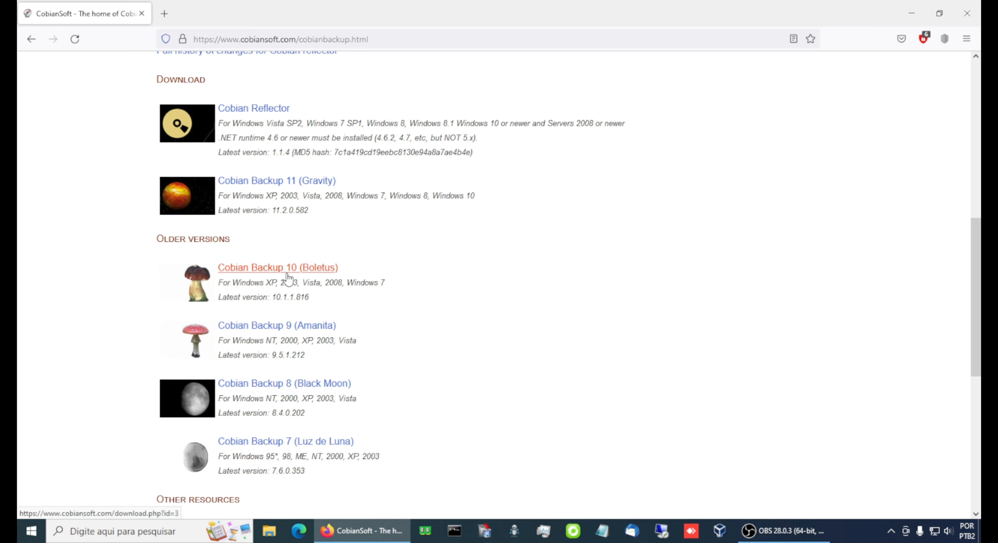
Open the download page for Cobian Reflector and close the browser.
scroll(285, 278, up, 5)
click(269, 355)
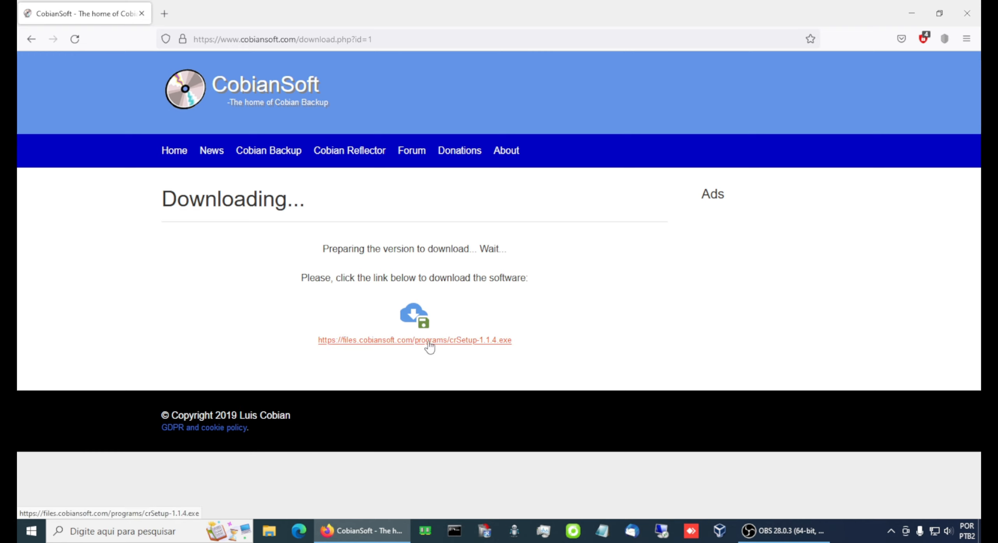
click(967, 13)
Run crSetup-1.1.4.exe from the desktop and choose PORTUGUES-BR as the setup language.
drag(48, 85, 317, 205)
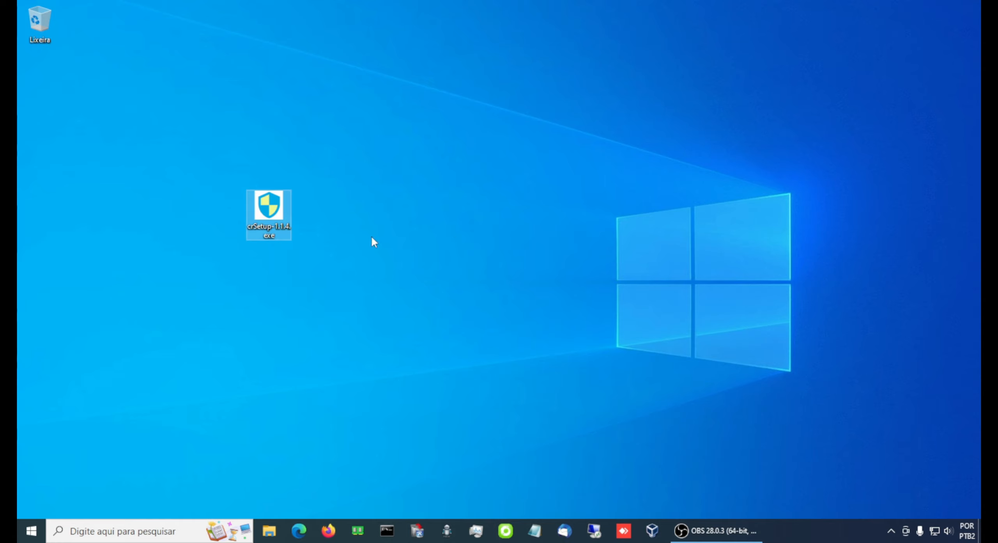
double_click(274, 213)
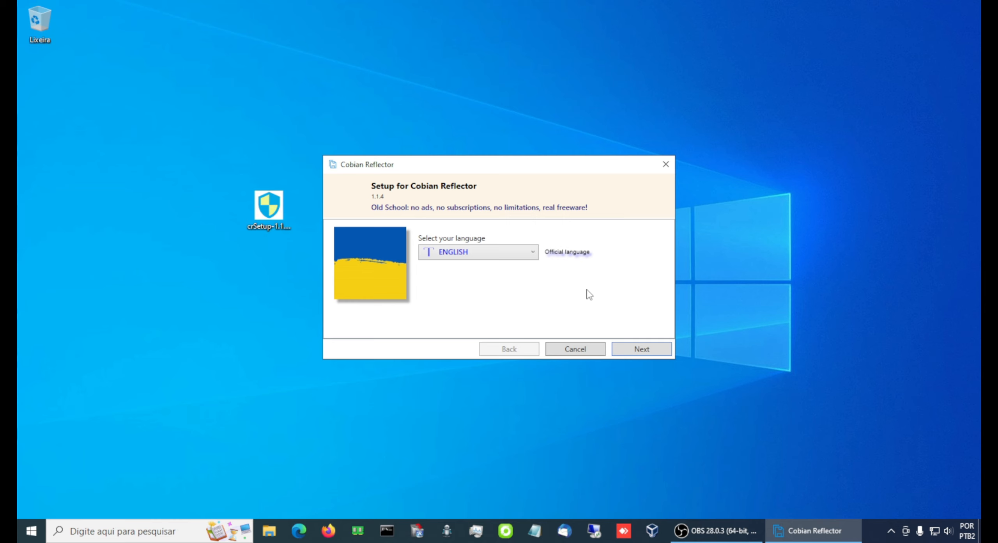
click(533, 254)
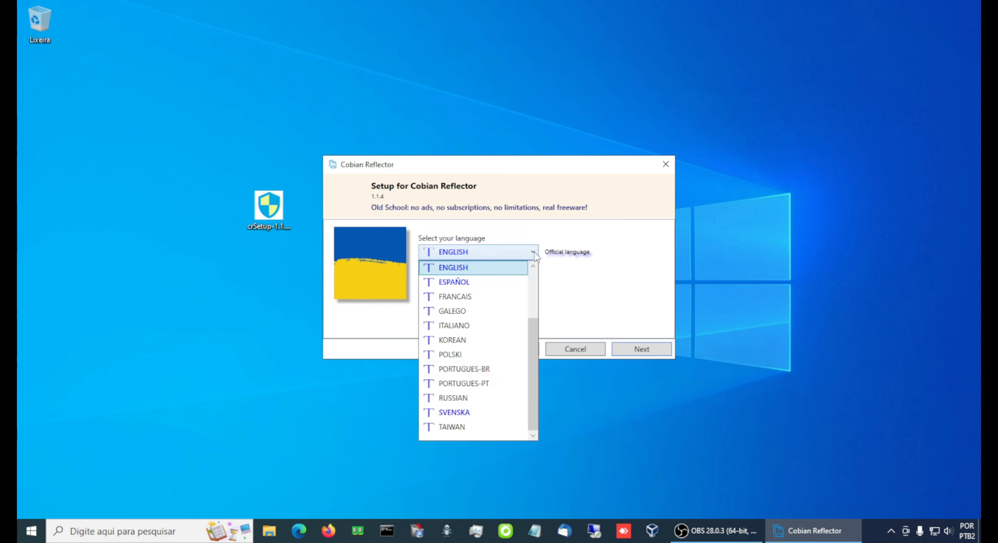
click(485, 372)
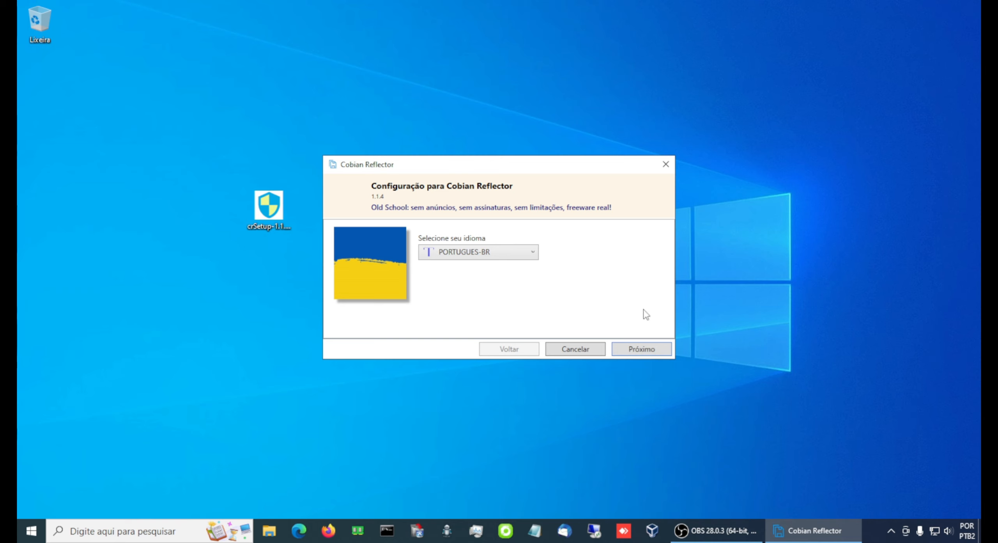
click(644, 349)
Read through the license agreement to its end, accept it and continue.
drag(664, 280, 667, 370)
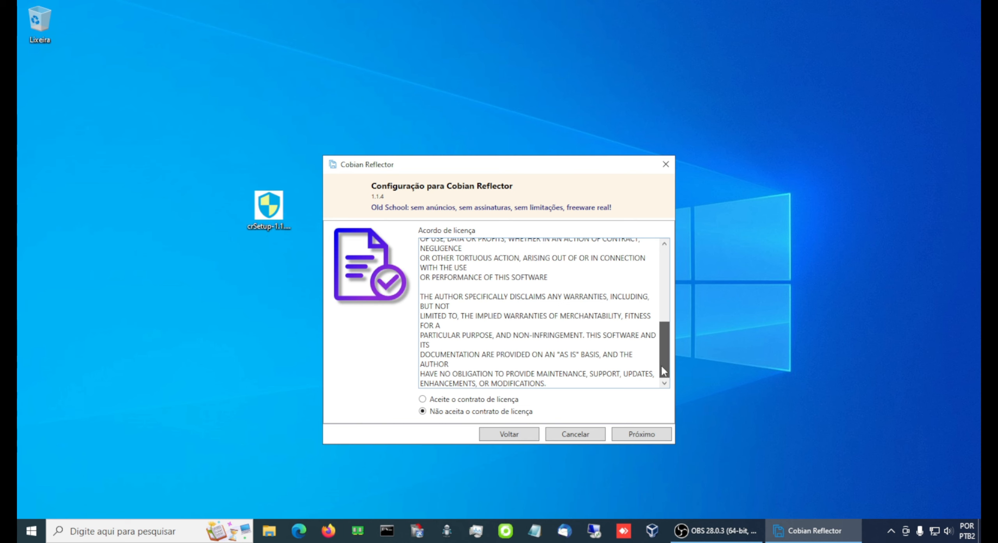
drag(664, 352, 665, 380)
click(444, 400)
click(649, 436)
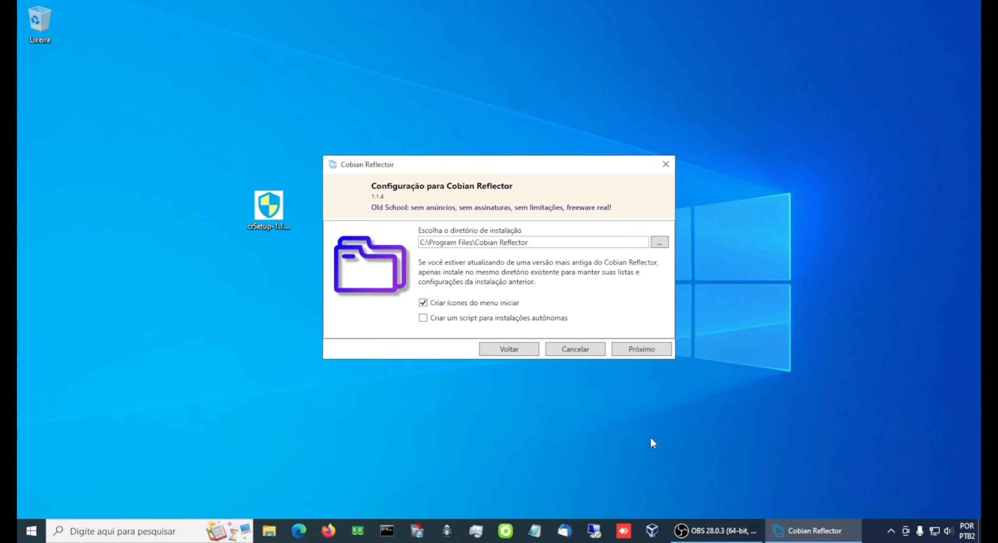
Toggle the script option for unattended installations and continue with C:\Program Files\Cobian Reflector as the installation directory.
drag(529, 242, 417, 242)
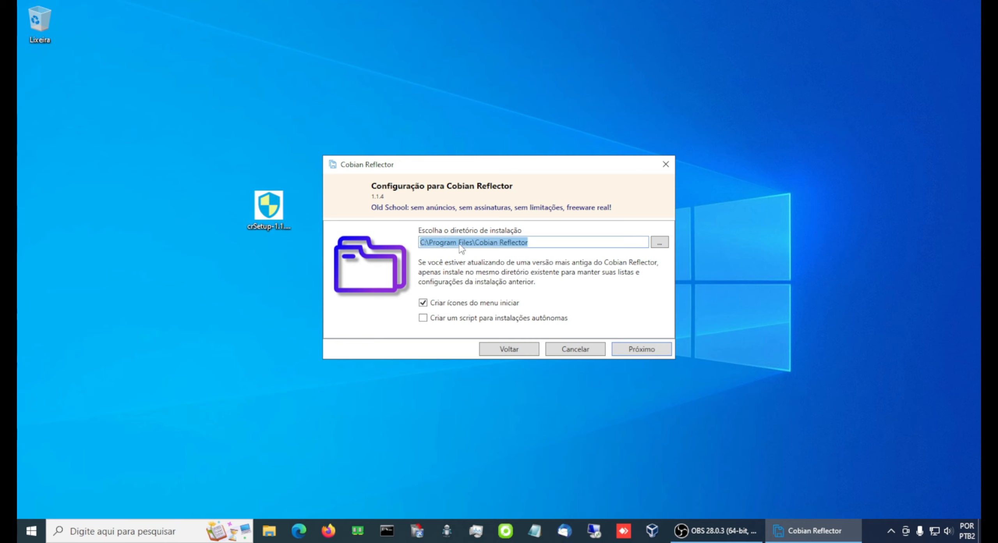
click(551, 243)
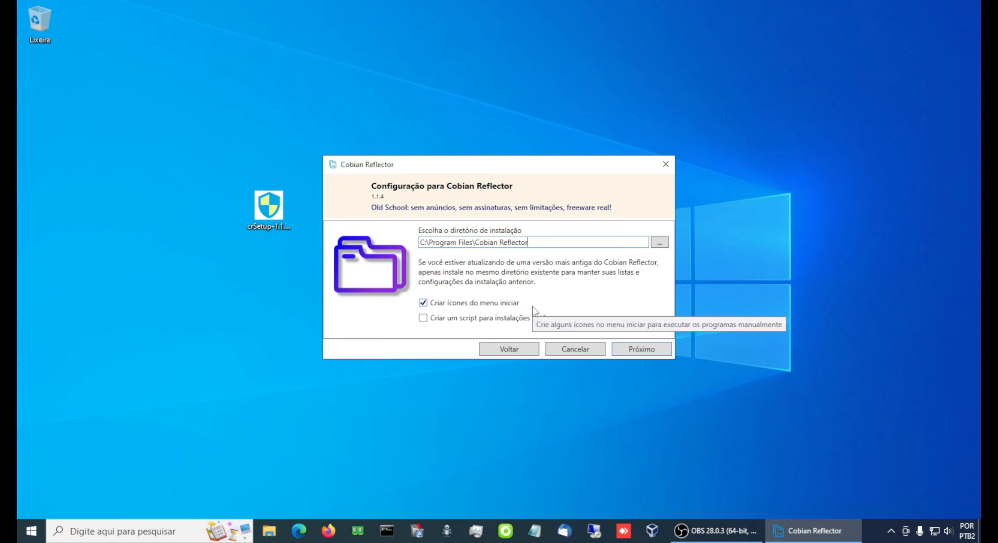
click(424, 320)
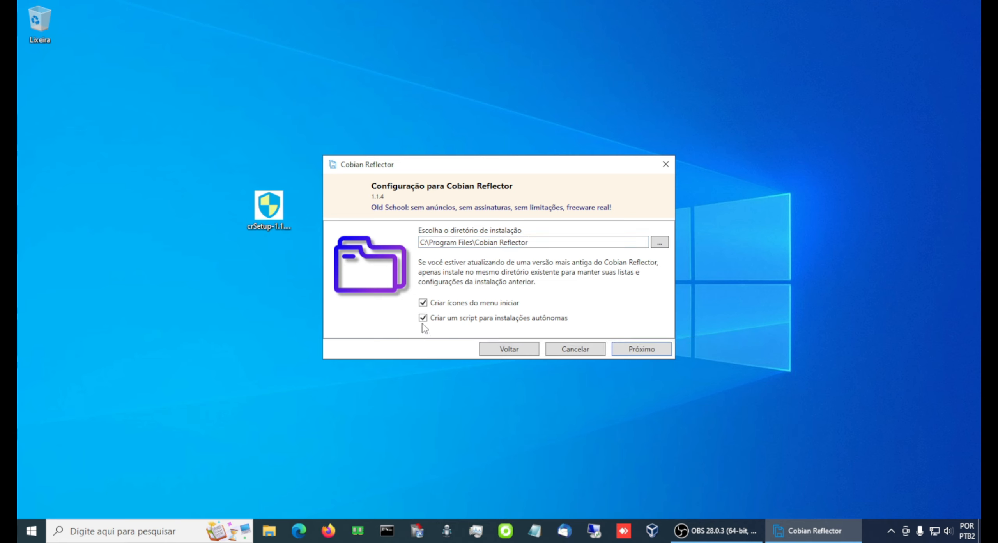
click(424, 320)
click(423, 317)
click(436, 324)
click(636, 349)
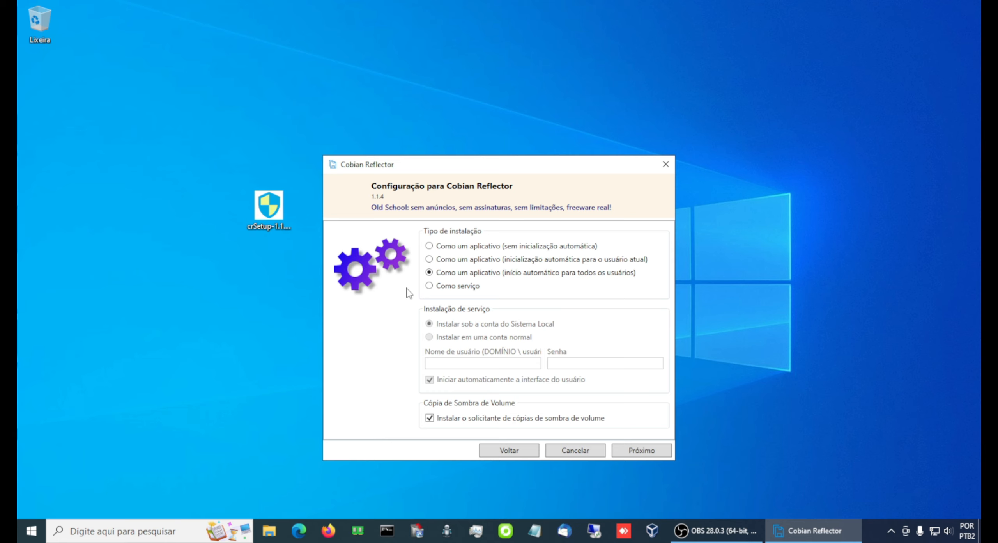
Try the alternative installation types, including installing as a service under a normal account.
click(429, 247)
click(429, 260)
click(429, 285)
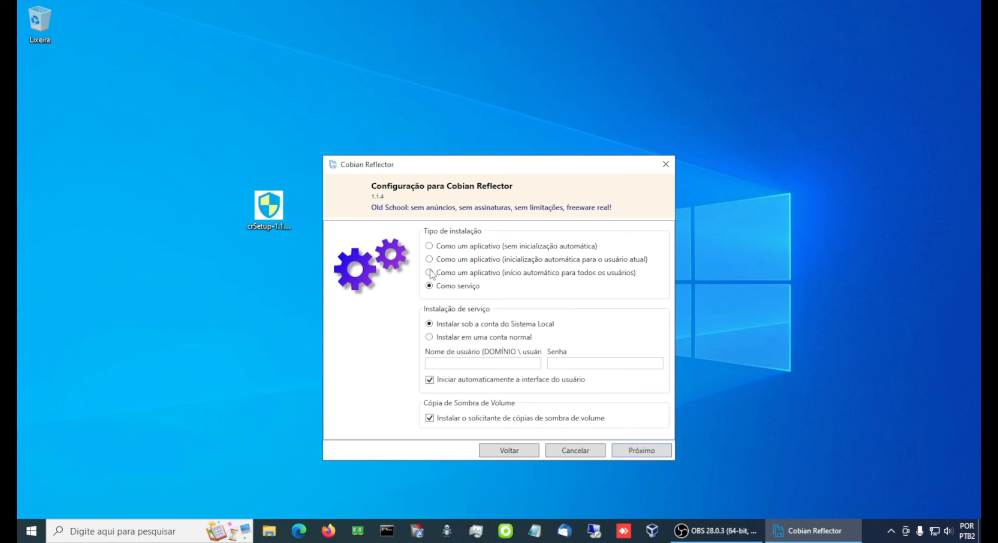
click(430, 245)
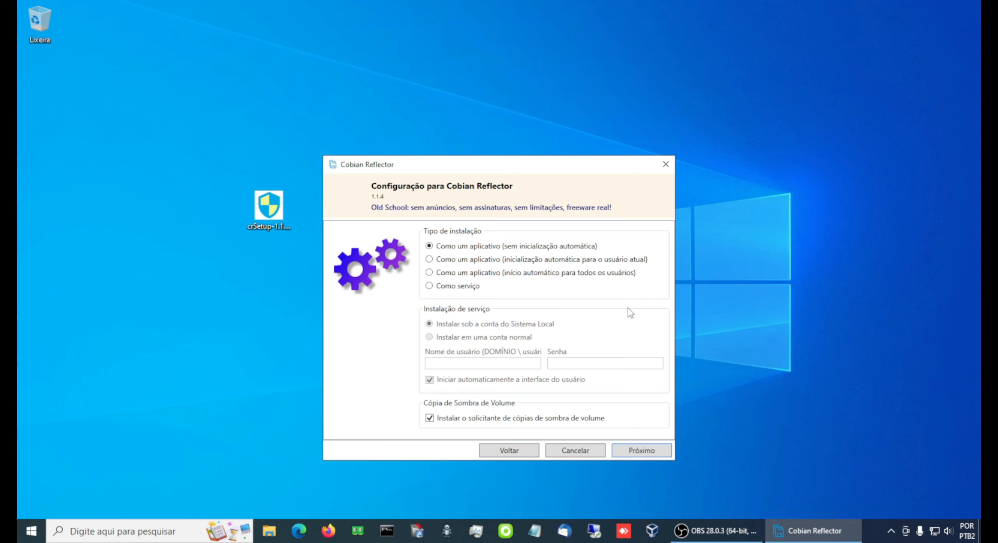
click(429, 273)
click(429, 285)
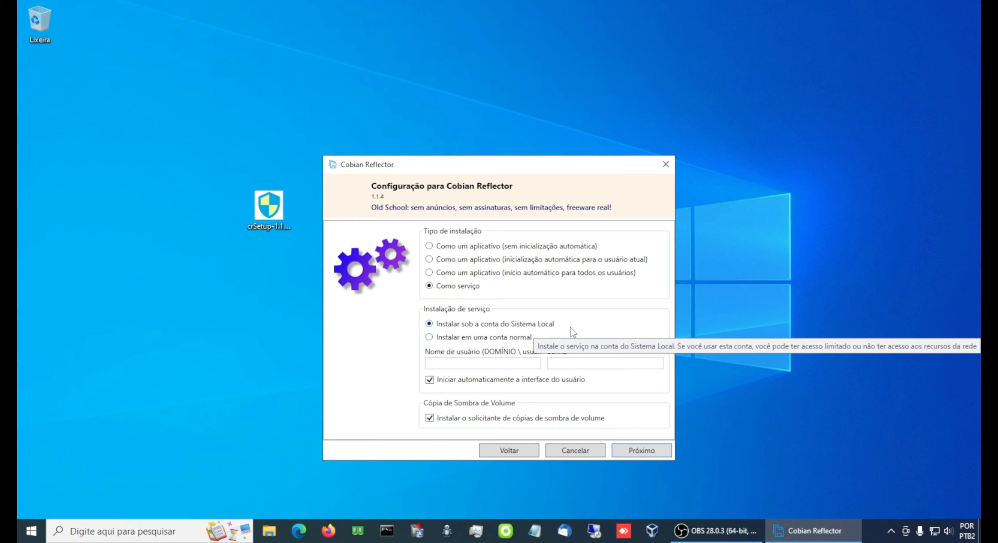
click(429, 337)
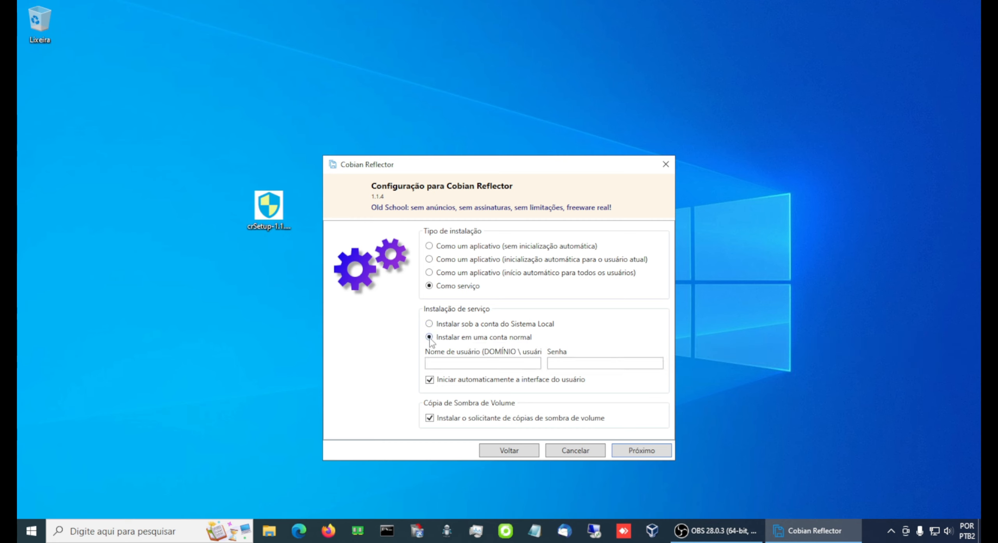
click(438, 364)
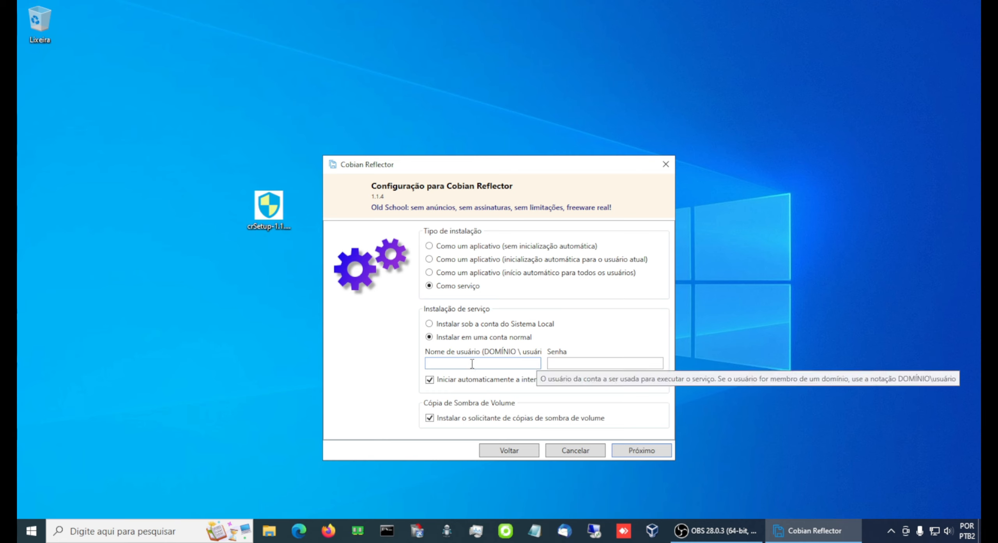
click(587, 364)
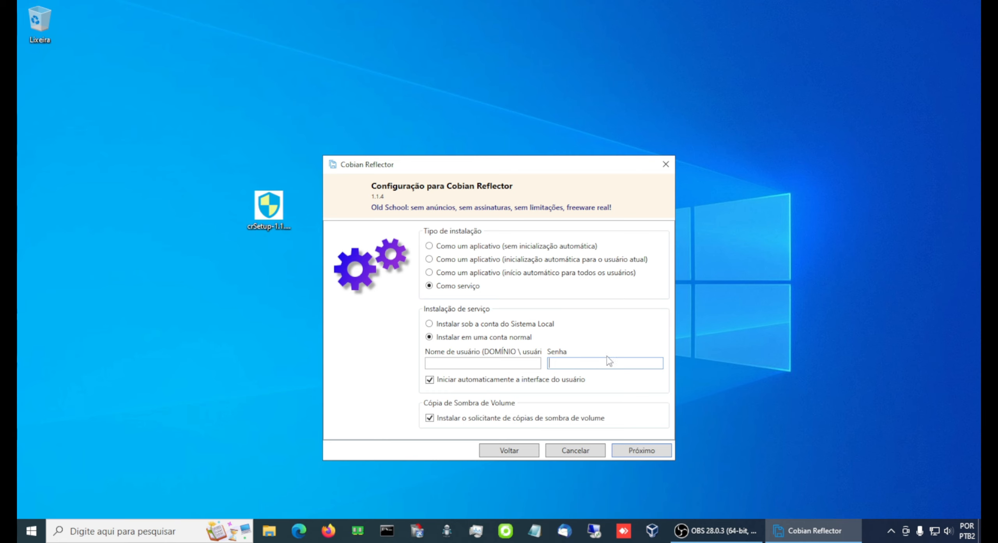
Install Cobian Reflector as an application with automatic start for all users and finish the setup.
click(429, 273)
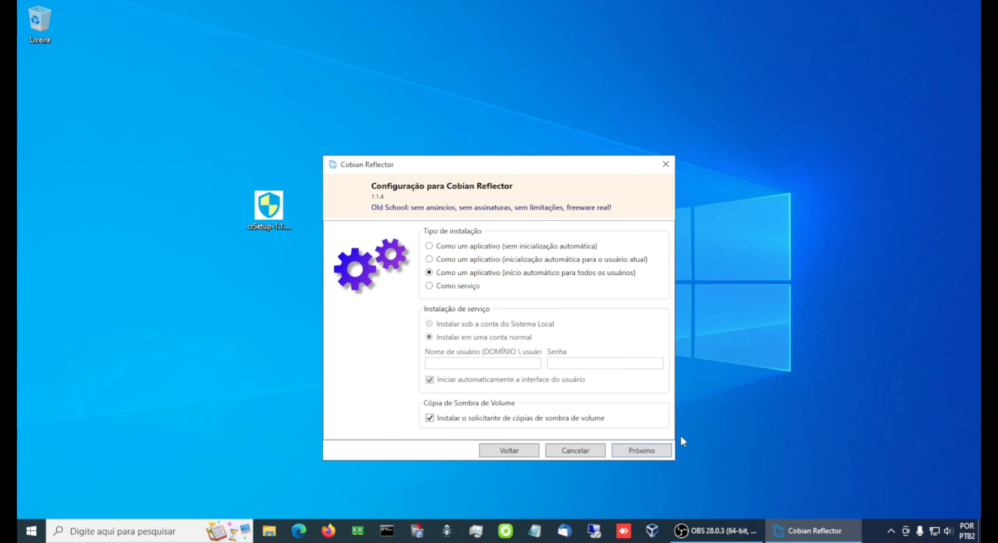
click(644, 451)
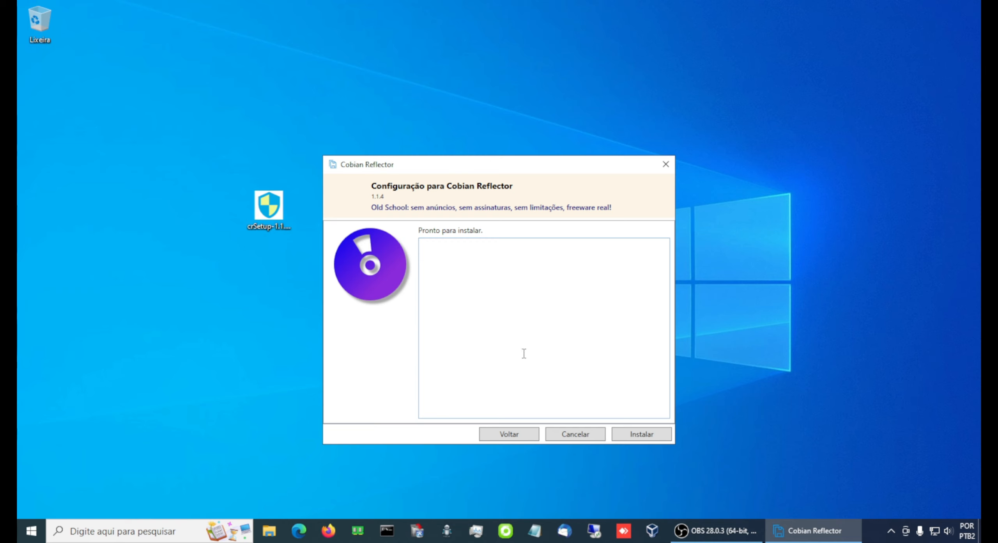
click(660, 439)
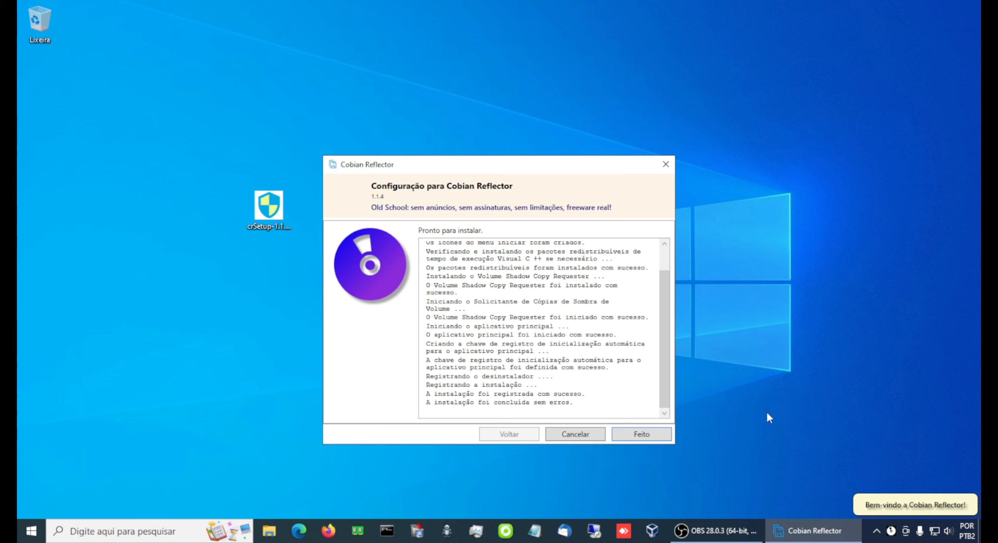
click(655, 436)
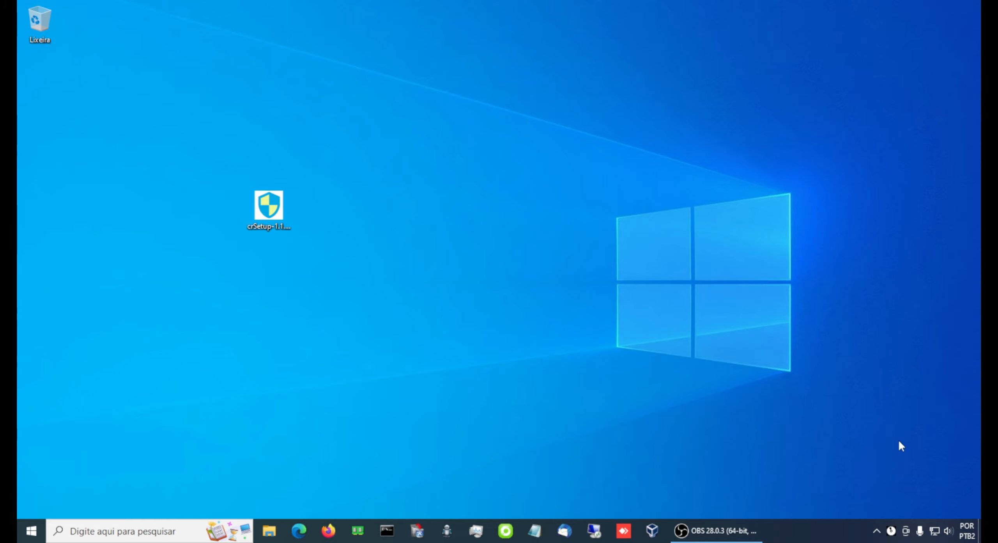
Open the Cobian Reflector main window and start a new backup task.
double_click(892, 531)
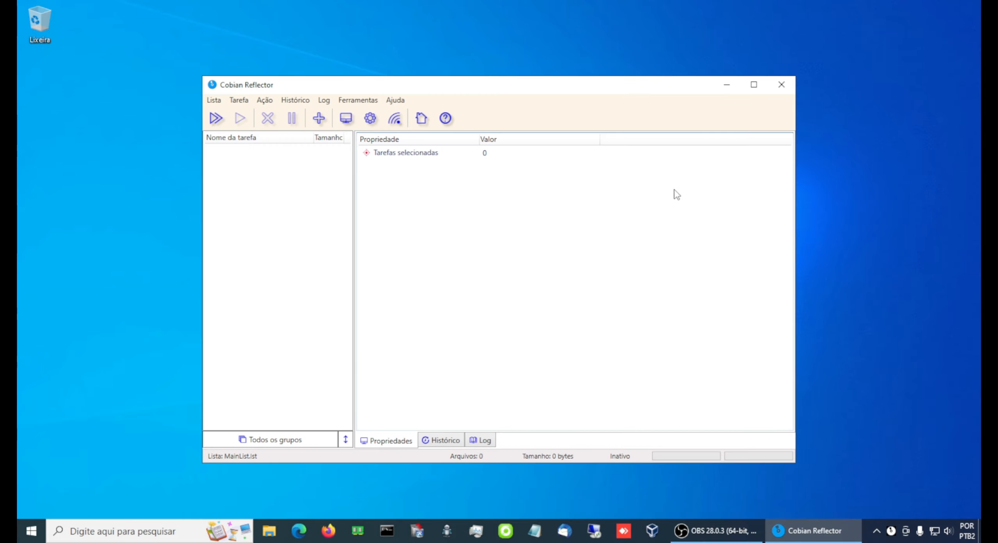
drag(537, 86, 503, 63)
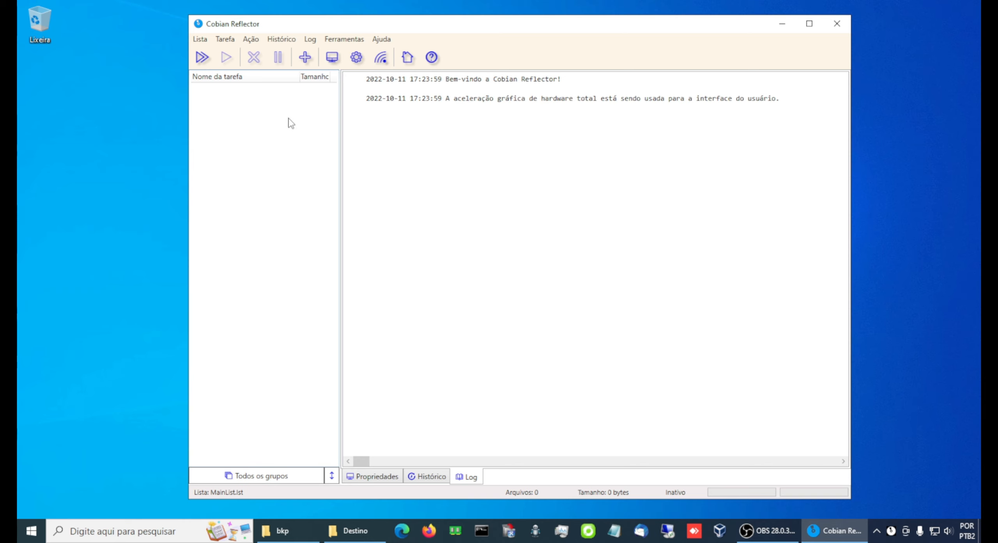
click(305, 58)
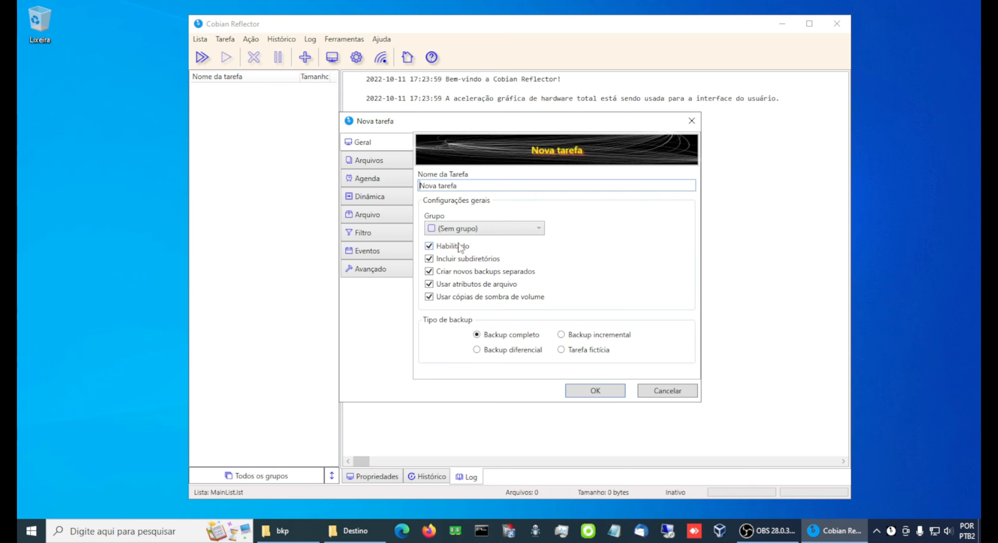
drag(507, 130, 446, 126)
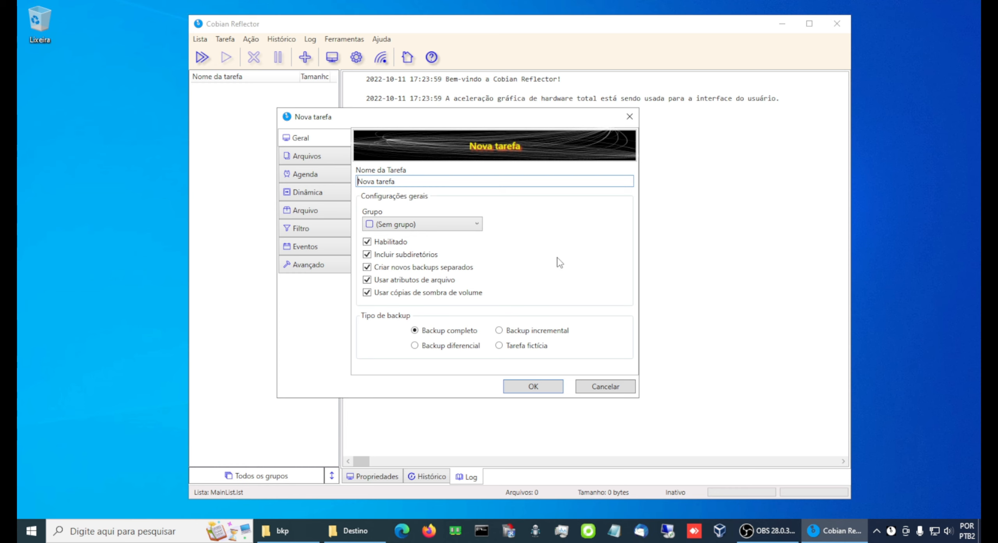
Look through the new task's file, schedule, dynamics, archive, filter and advanced settings, returning to the general ones.
click(386, 160)
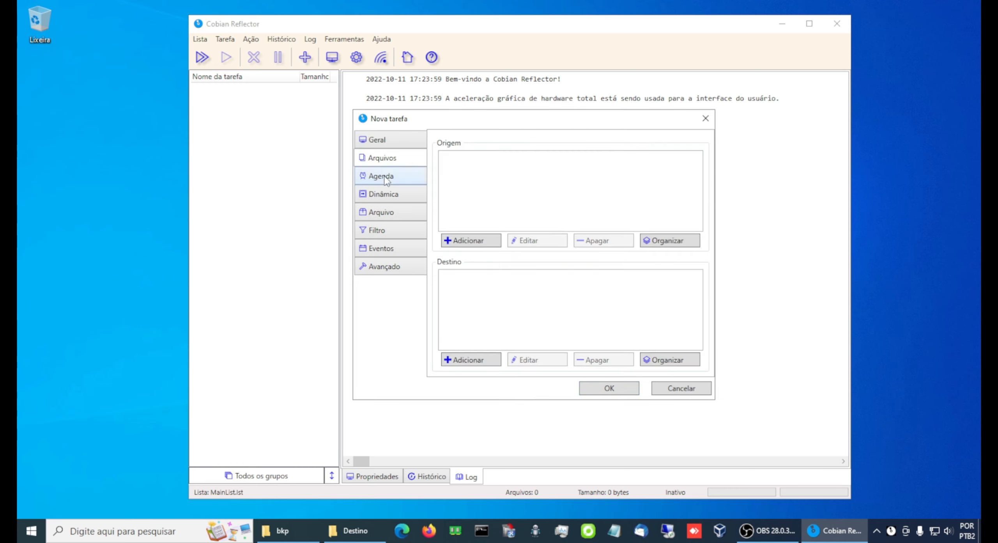
click(385, 177)
click(384, 199)
click(382, 212)
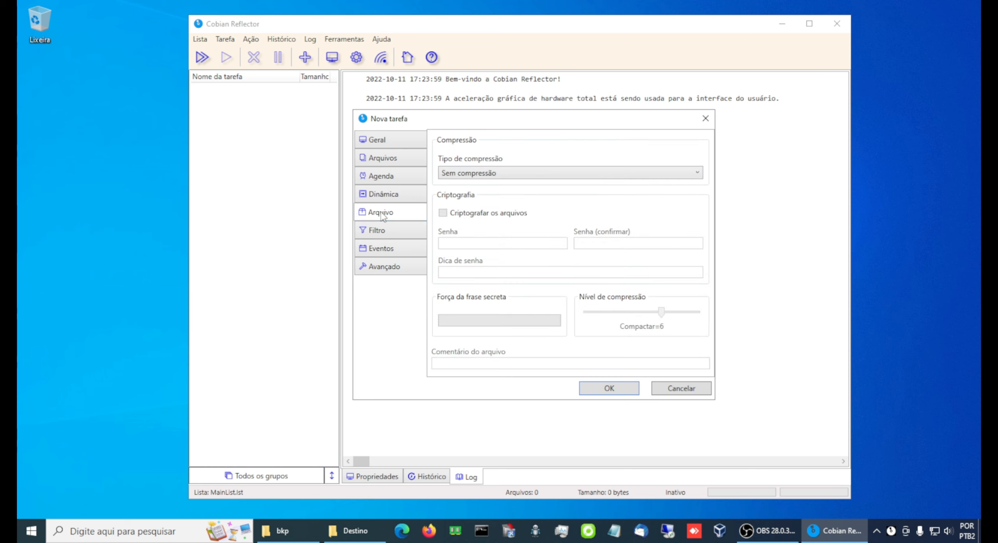
click(383, 231)
click(382, 268)
click(392, 141)
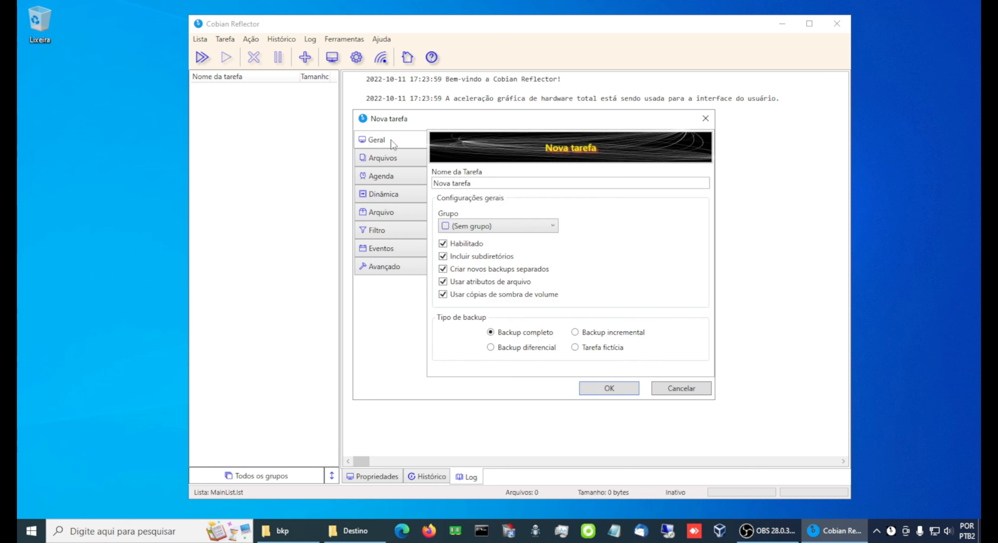
Name the new task backup1 and check the group choices, leaving it without a group.
click(480, 184)
drag(480, 184, 420, 190)
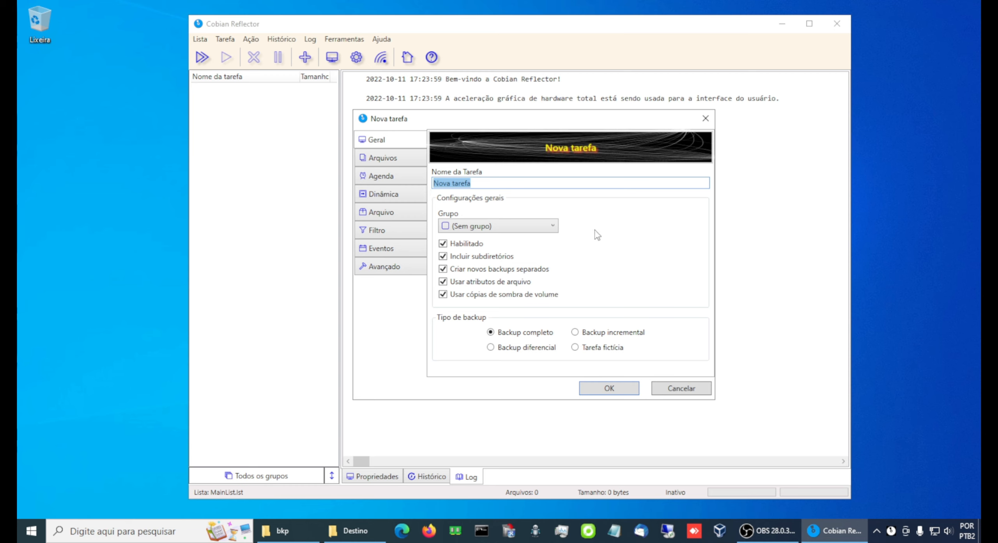
text(back)
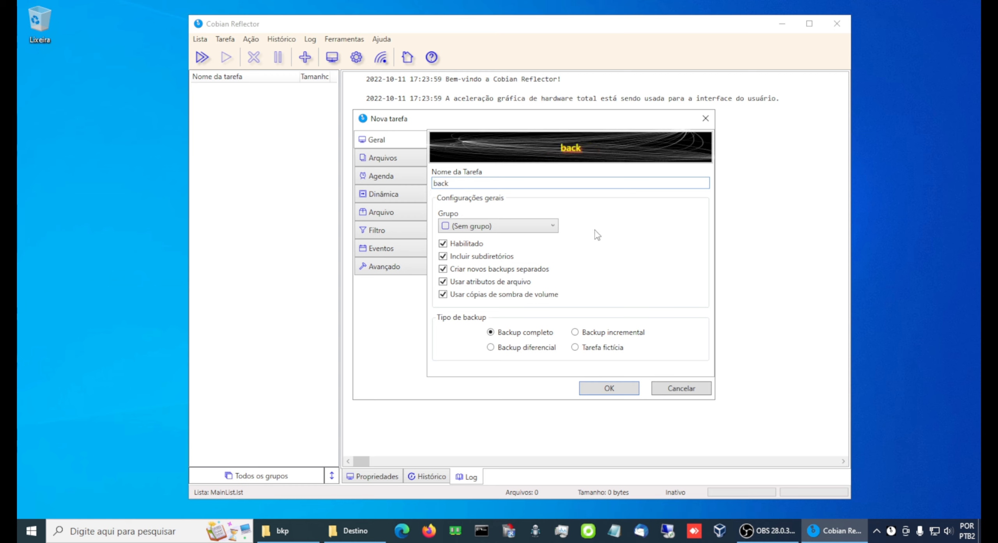
text(up1)
click(552, 227)
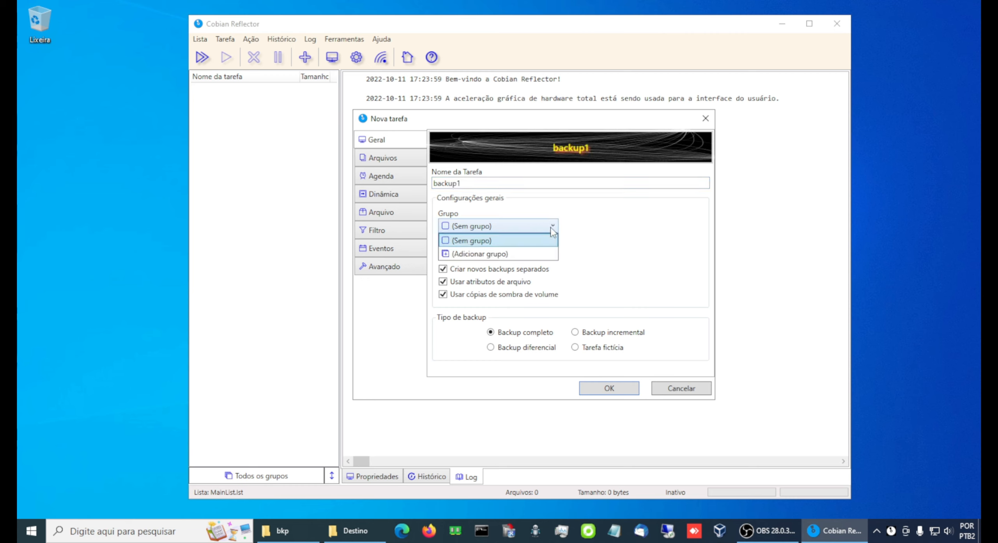
click(552, 230)
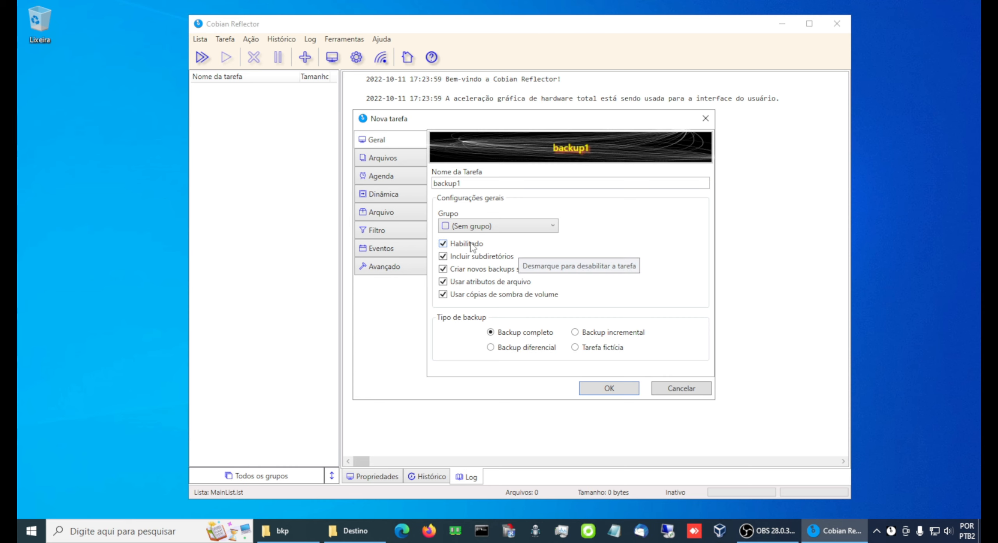
Try switching the enabled, separate backups, file attributes and volume shadow copy options off and on, and the dummy task type, returning to full backup.
click(444, 244)
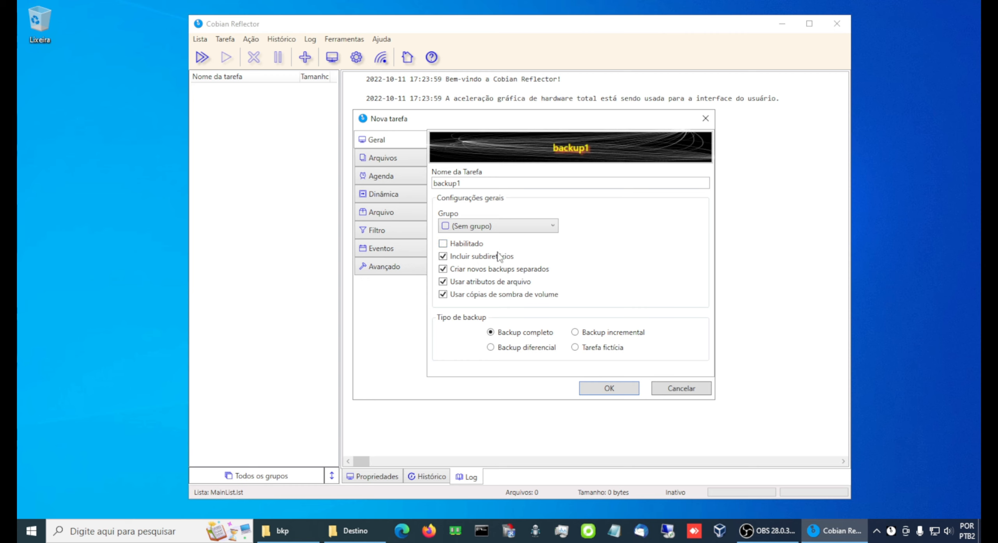
click(447, 243)
click(443, 269)
click(442, 269)
click(443, 268)
mouse_move(444, 285)
click(443, 283)
click(444, 281)
click(443, 294)
click(443, 294)
click(575, 348)
click(491, 332)
Add the directory E:\bkp\arquivos as the task's backup source.
click(410, 162)
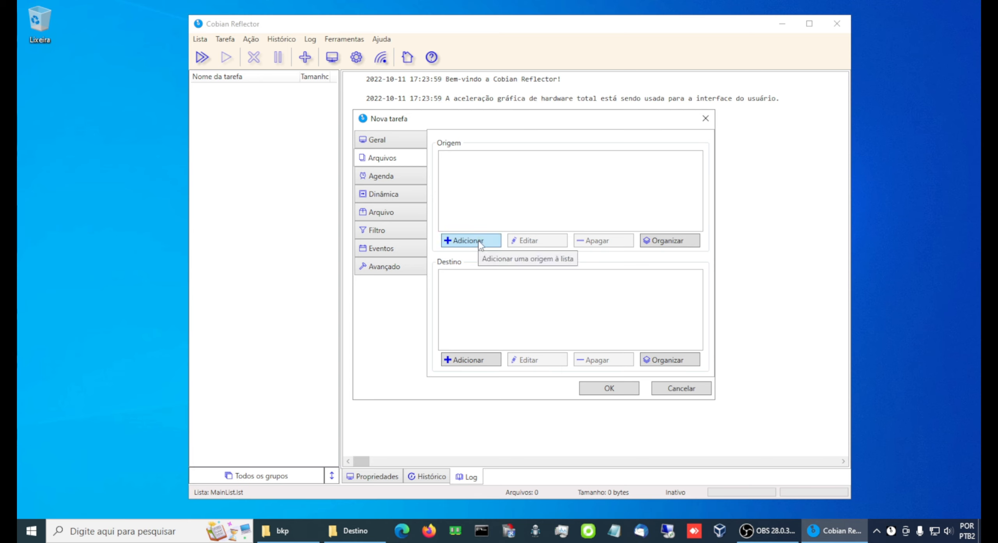
click(491, 242)
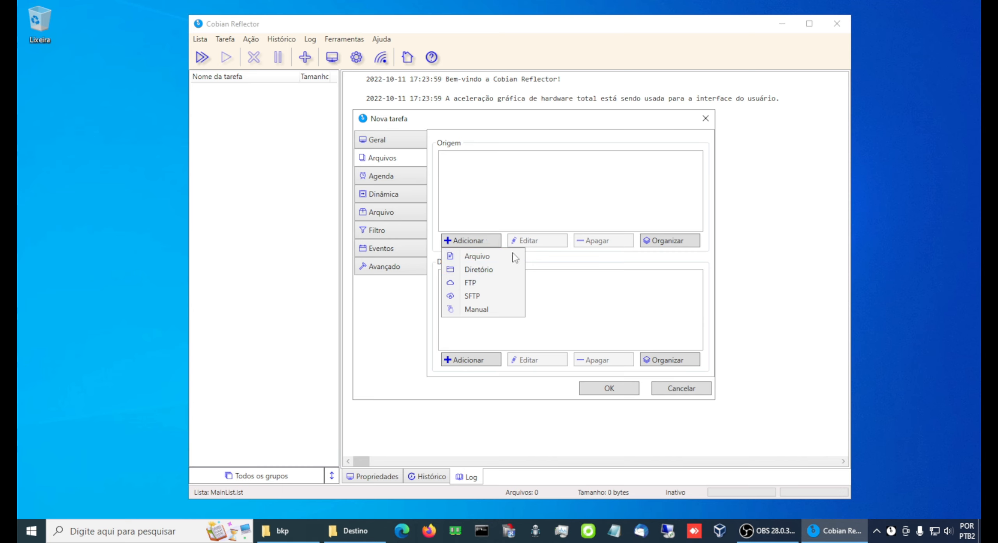
click(480, 270)
click(483, 216)
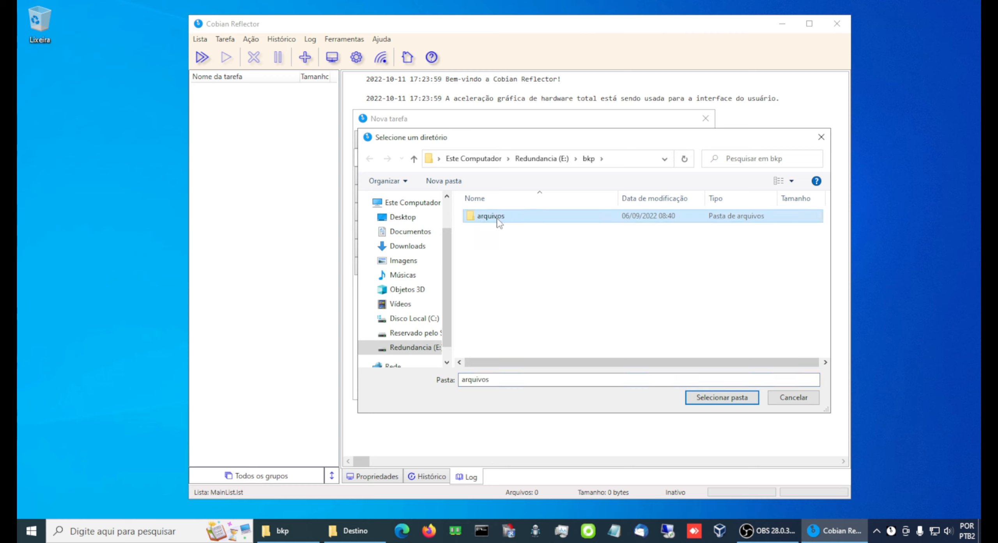
double_click(498, 221)
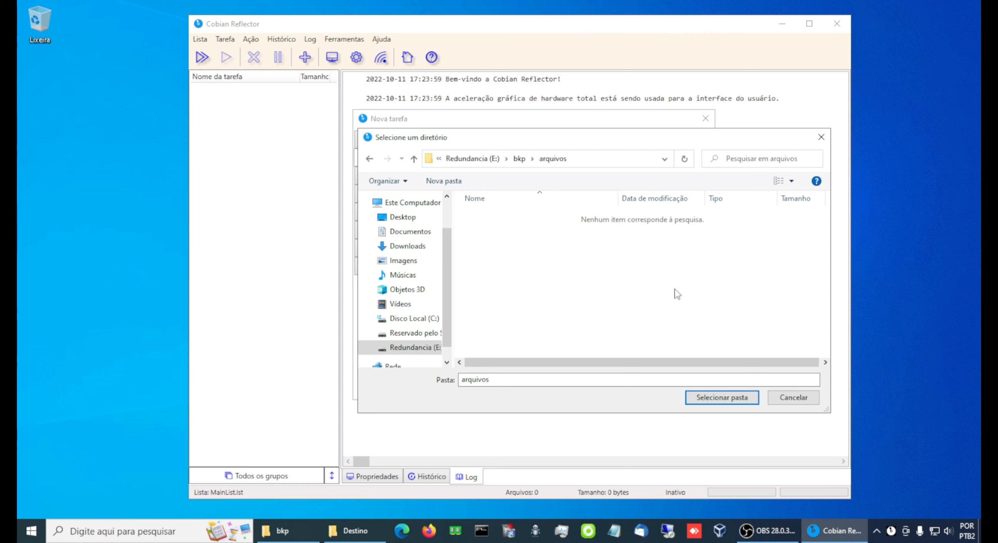
click(722, 398)
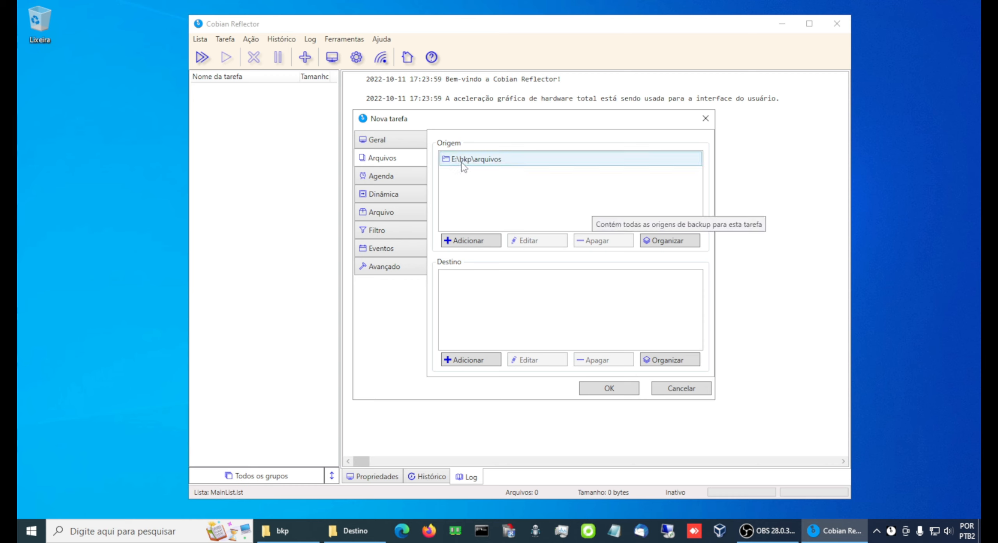
click(498, 168)
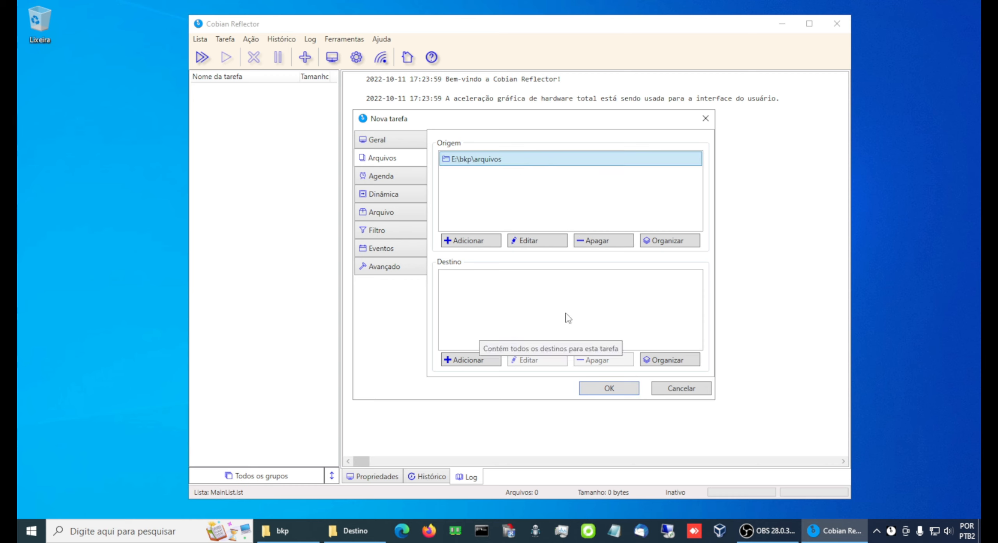
Add the directory E:\Destino as the task's backup destination.
click(486, 360)
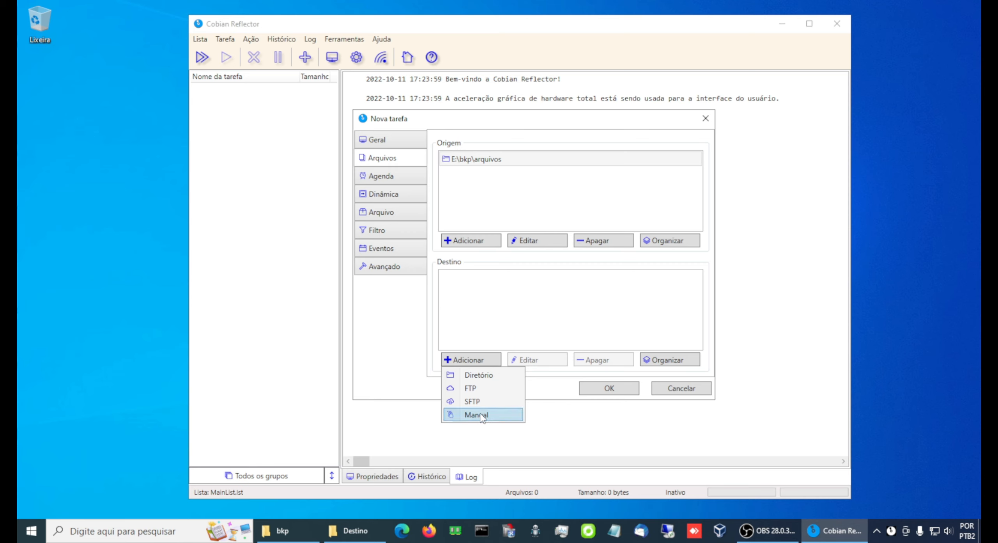
click(506, 379)
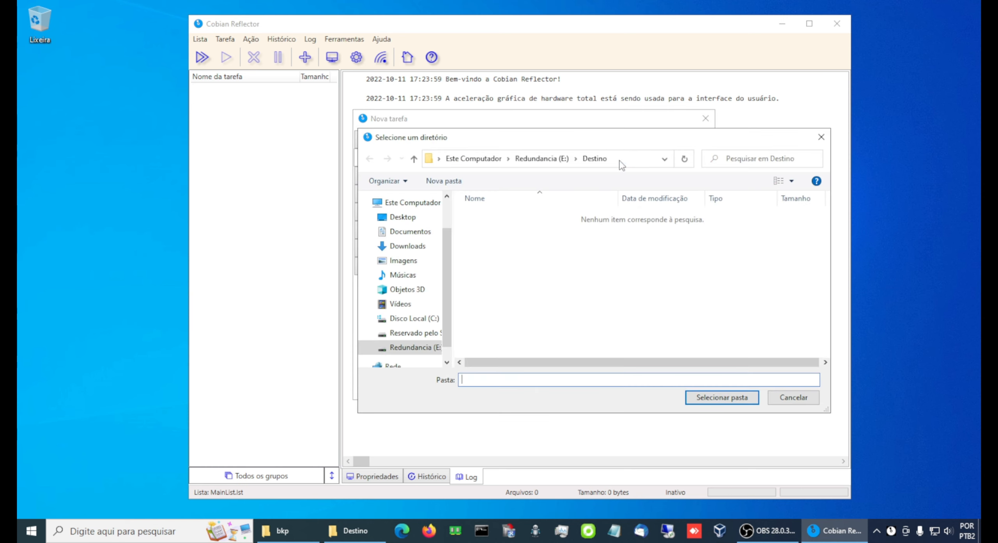
click(720, 404)
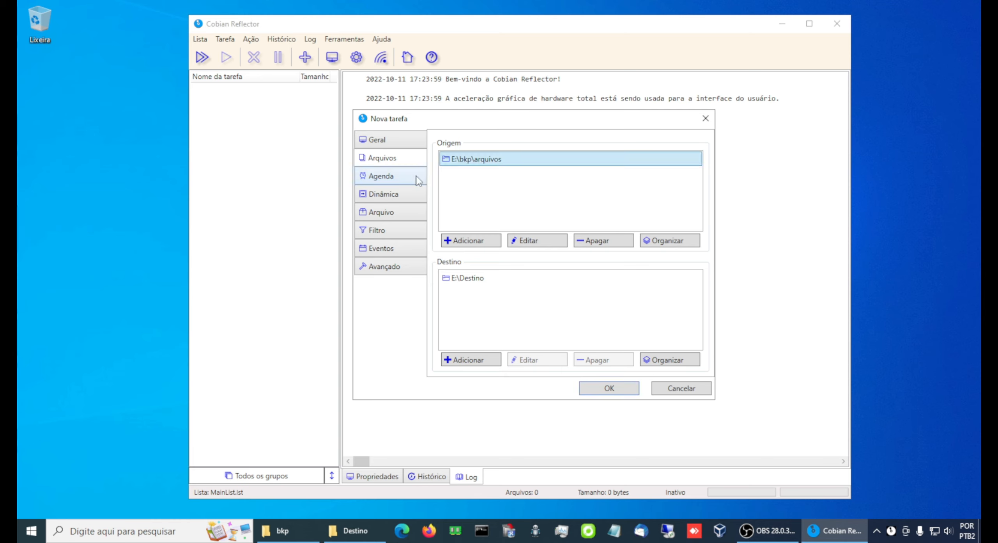
Try the one-time, daily, weekly and annual schedule types for the task, returning the type to Manual.
click(404, 176)
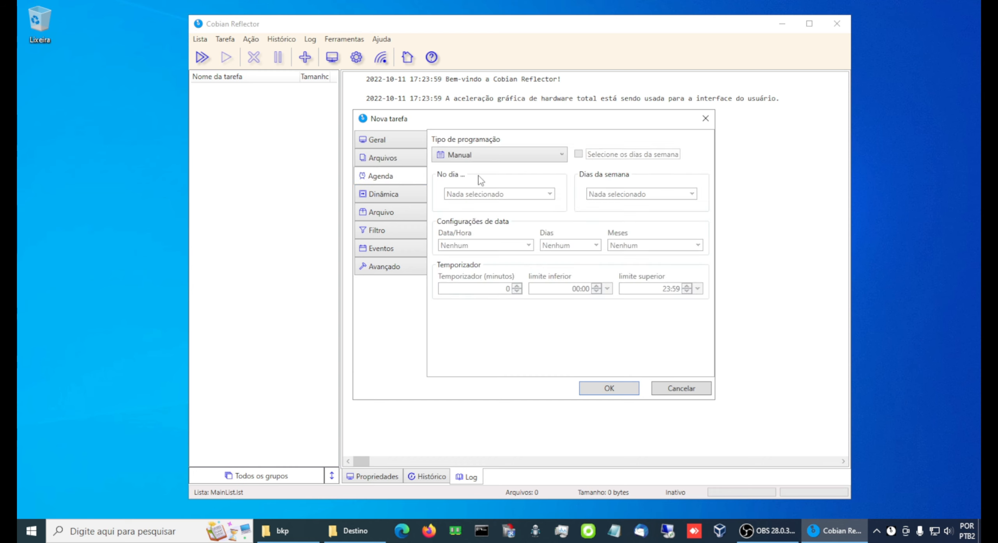
click(562, 155)
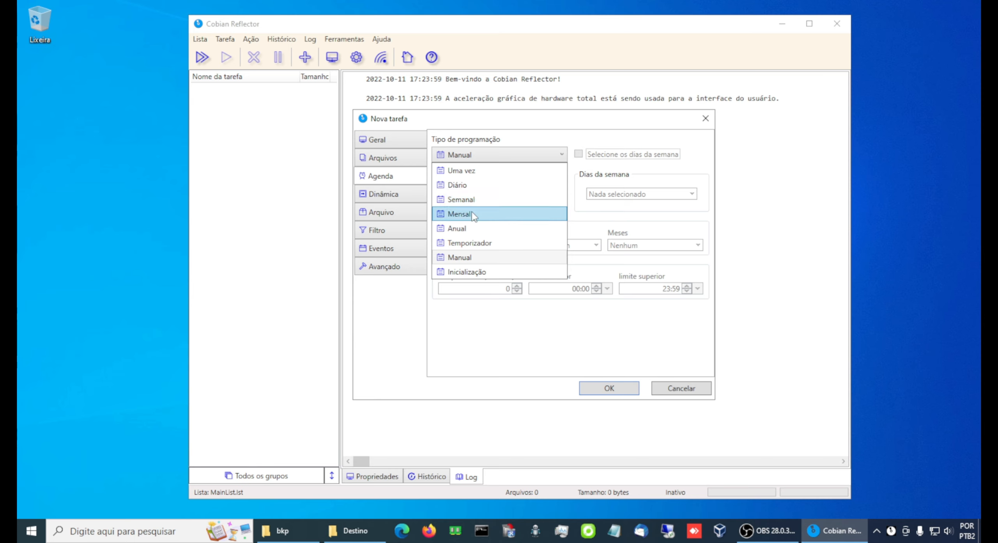
click(483, 172)
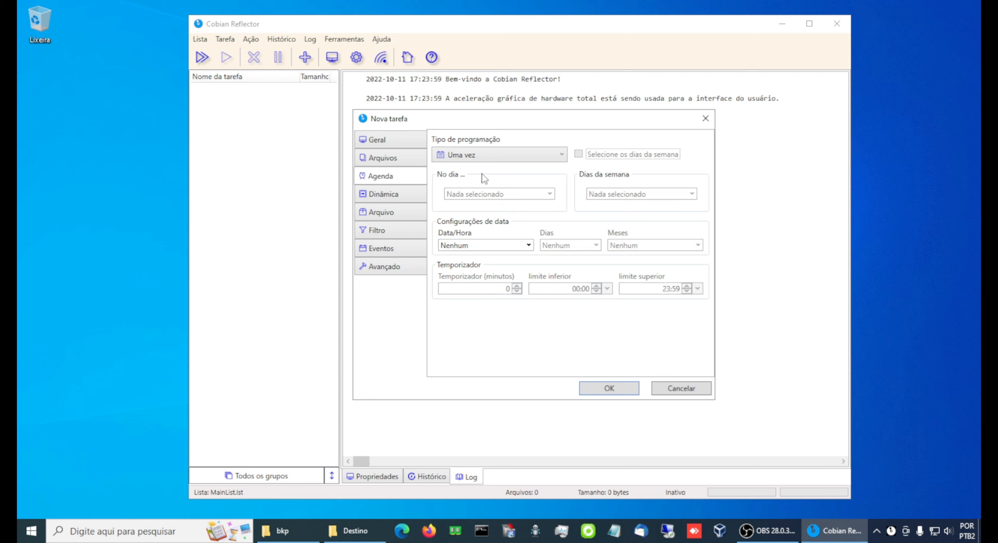
click(548, 156)
click(503, 185)
click(516, 159)
click(481, 208)
click(529, 160)
click(478, 228)
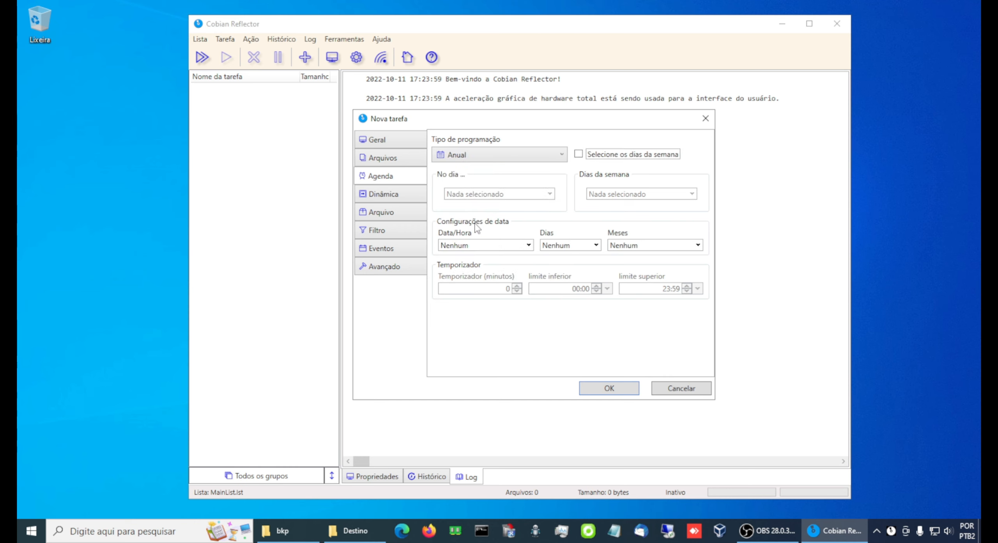
click(526, 160)
click(487, 200)
click(506, 160)
click(484, 257)
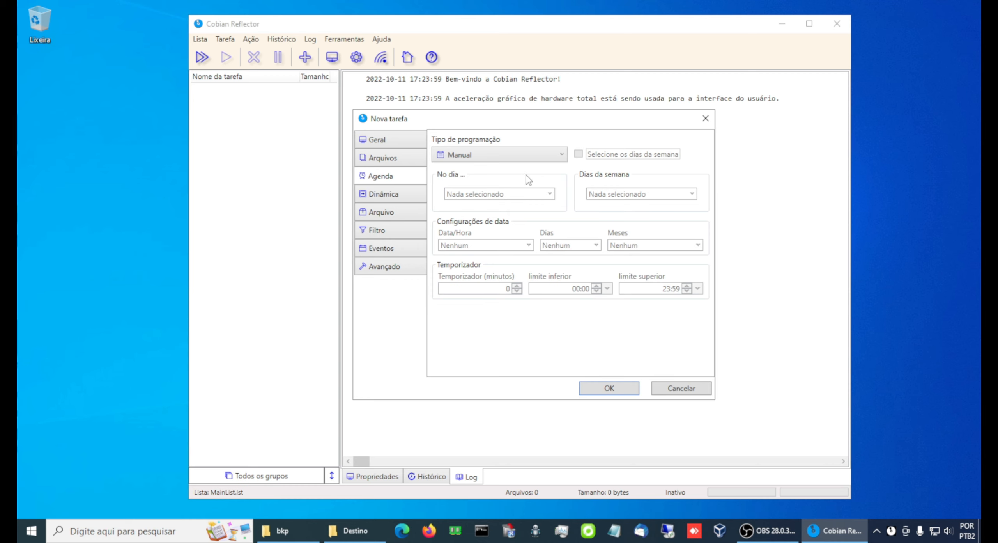
click(525, 158)
click(475, 258)
Examine the priority choices in the task's dynamics settings, keeping the priority at Normal.
click(410, 200)
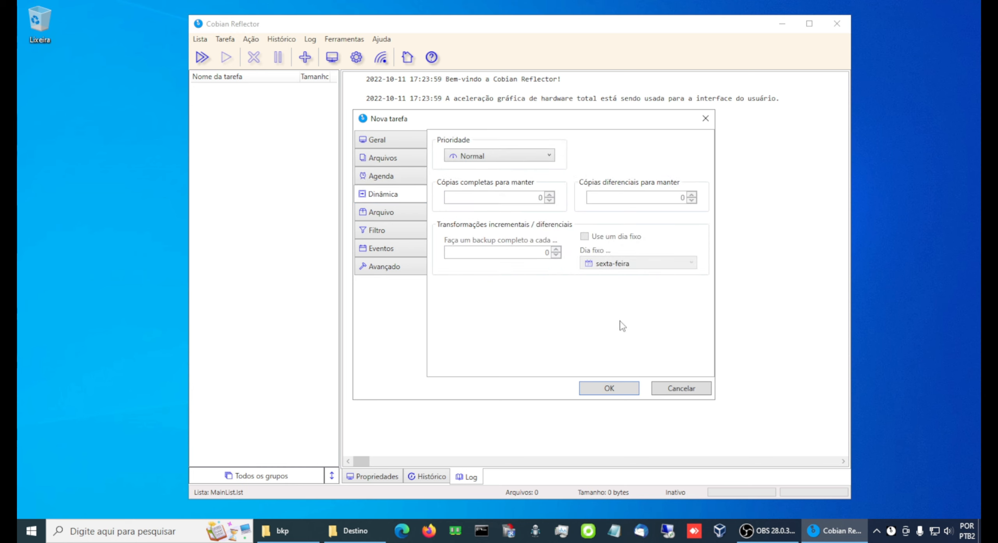
click(549, 156)
click(493, 182)
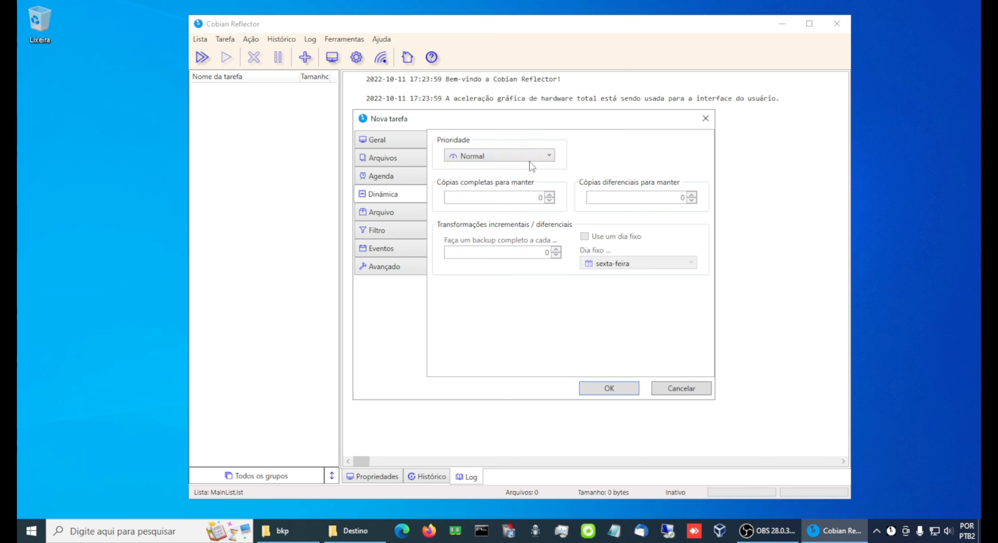
click(551, 155)
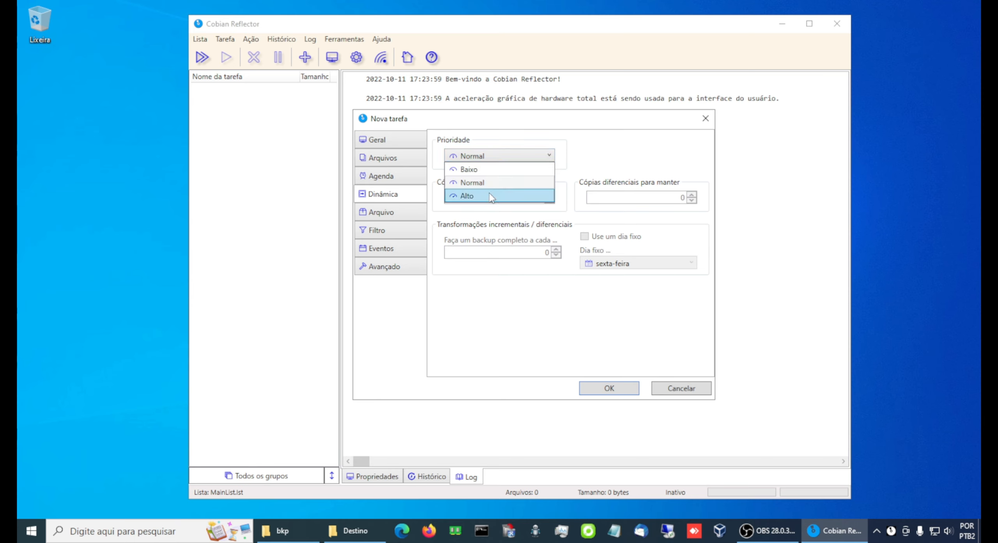
click(488, 183)
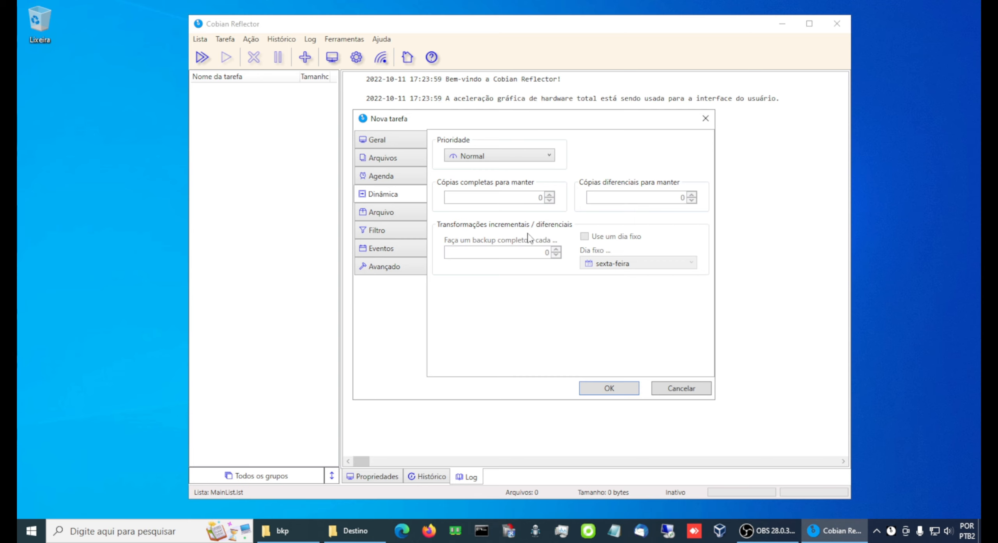
click(530, 158)
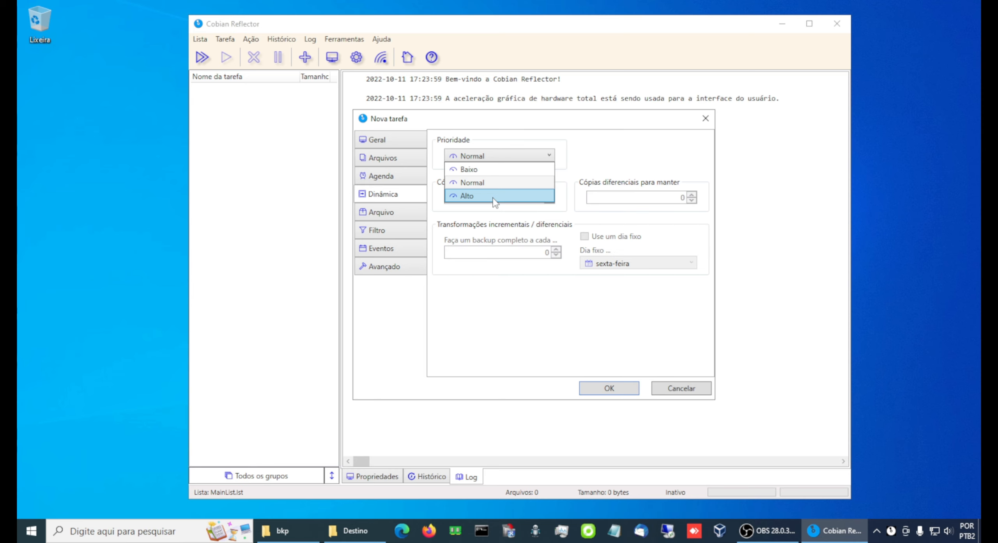
click(510, 183)
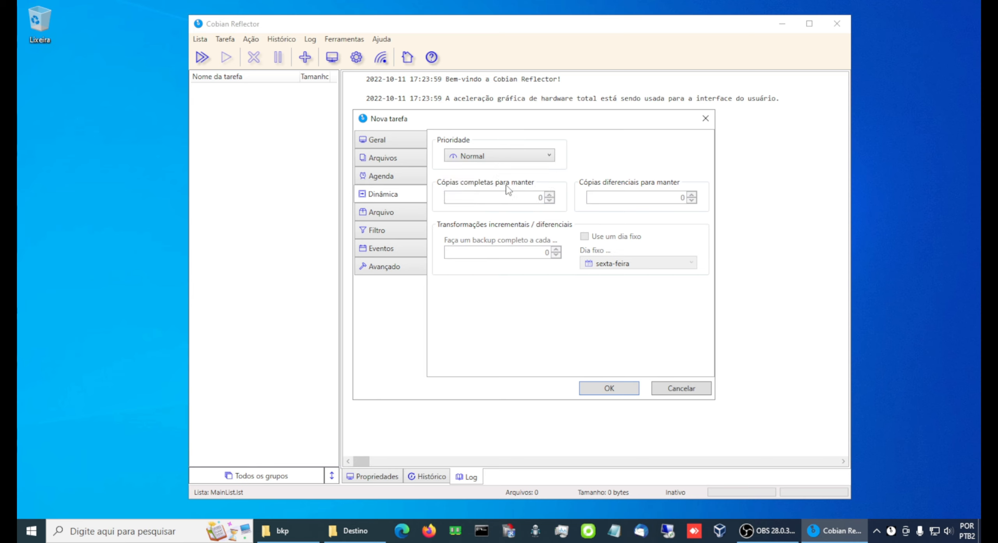
Examine the compression types in the task's archive settings, keeping the task without compression.
click(416, 216)
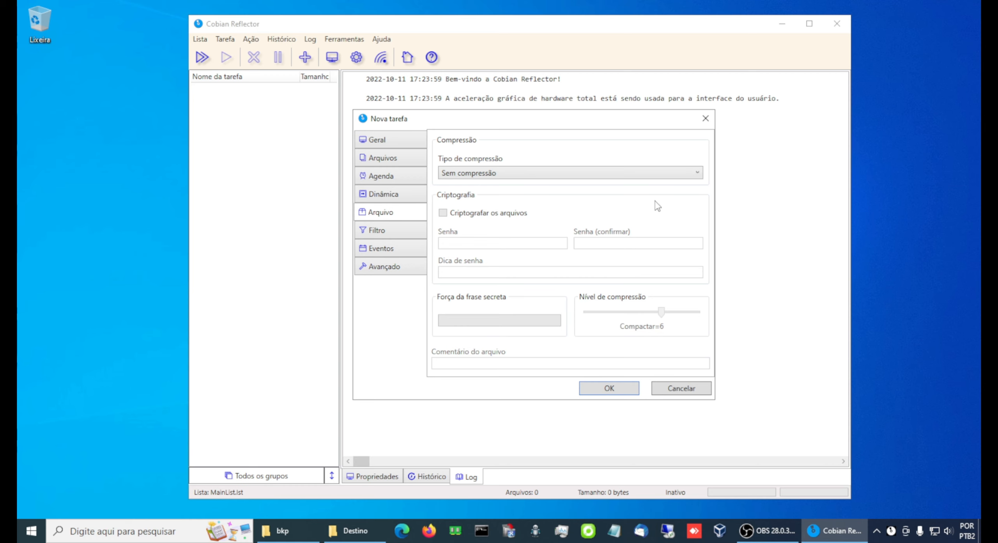
click(698, 173)
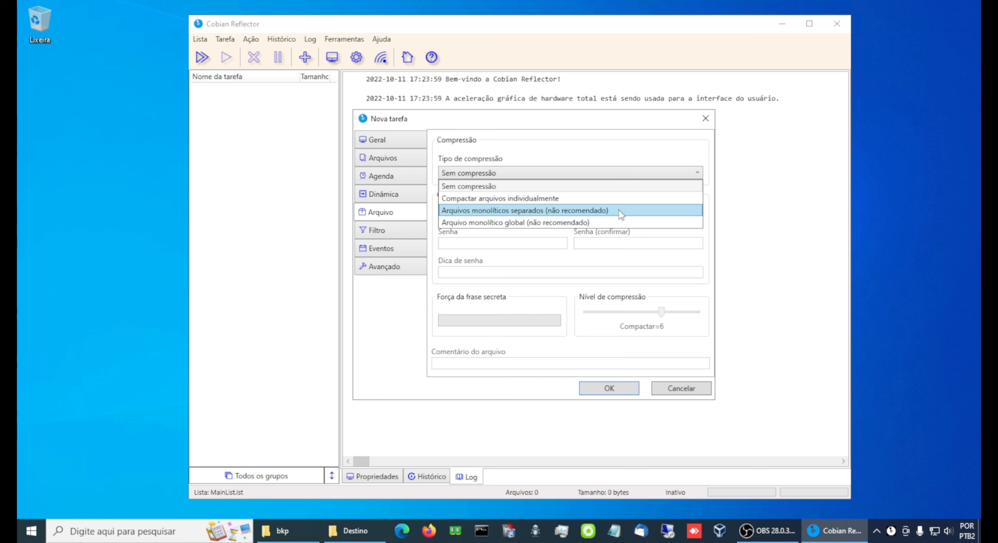
click(565, 198)
click(585, 173)
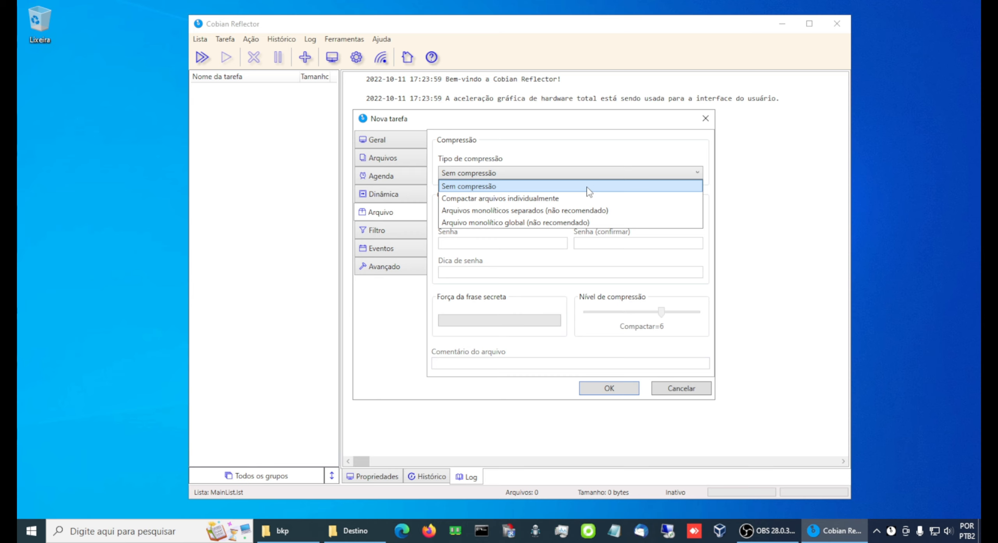
click(509, 189)
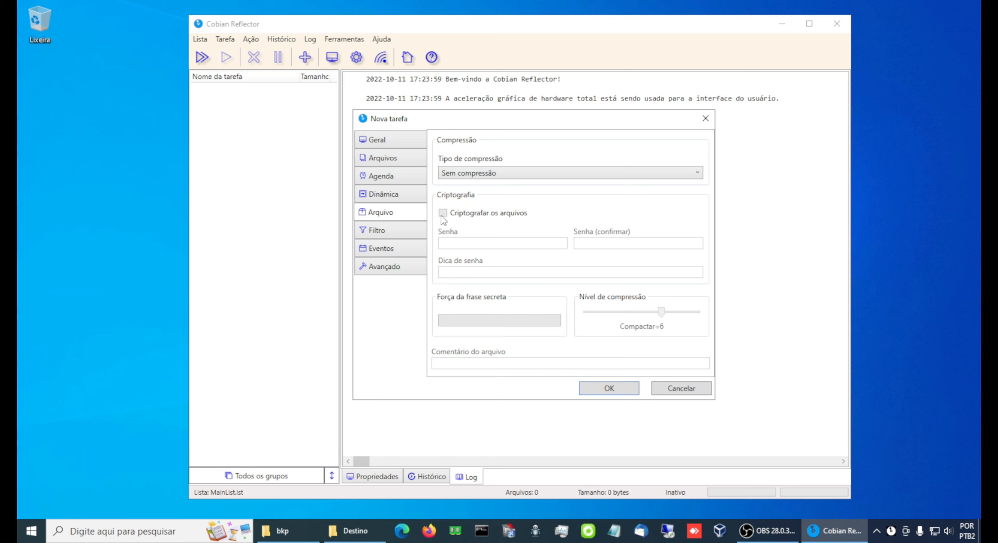
Try compressing files individually with encryption enabled, and return the compression type to no compression.
click(605, 174)
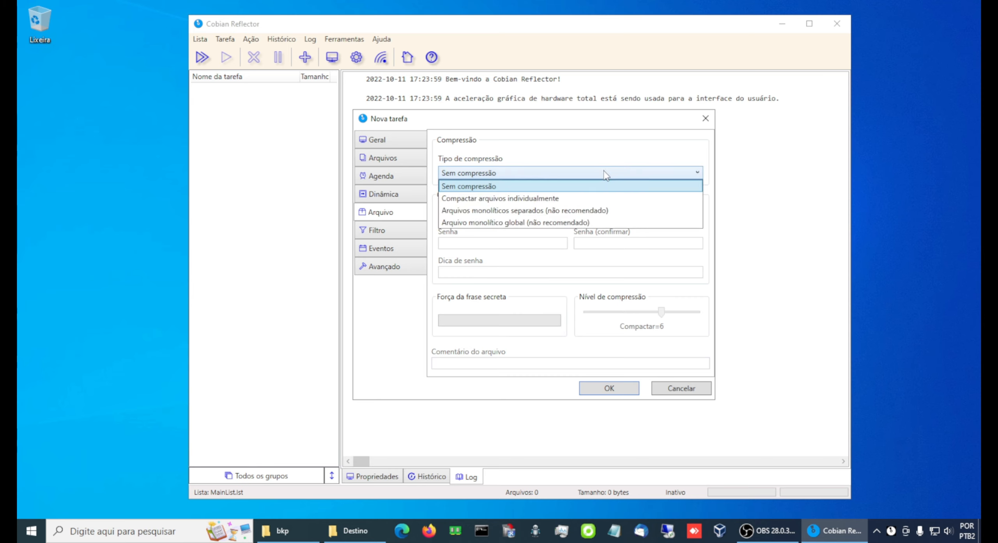
click(579, 200)
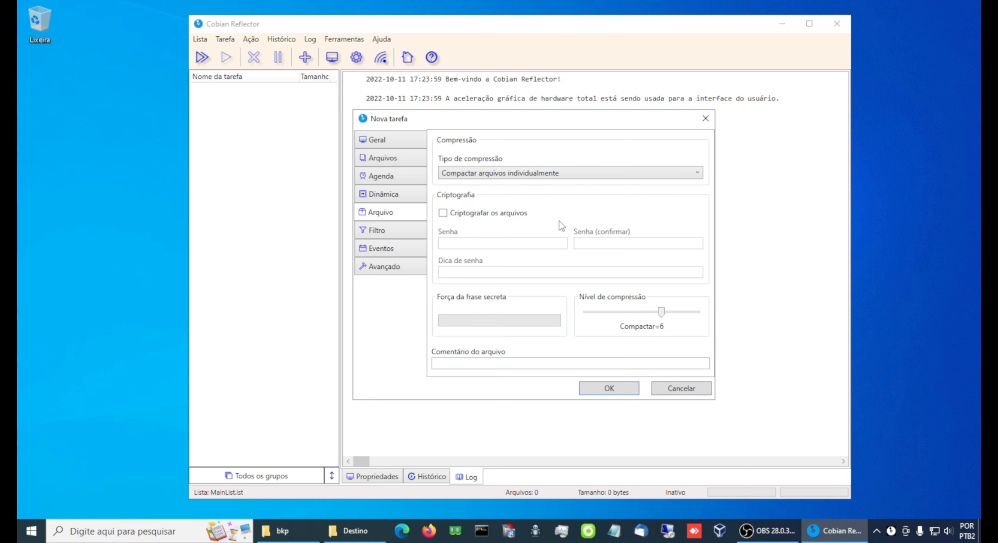
click(443, 214)
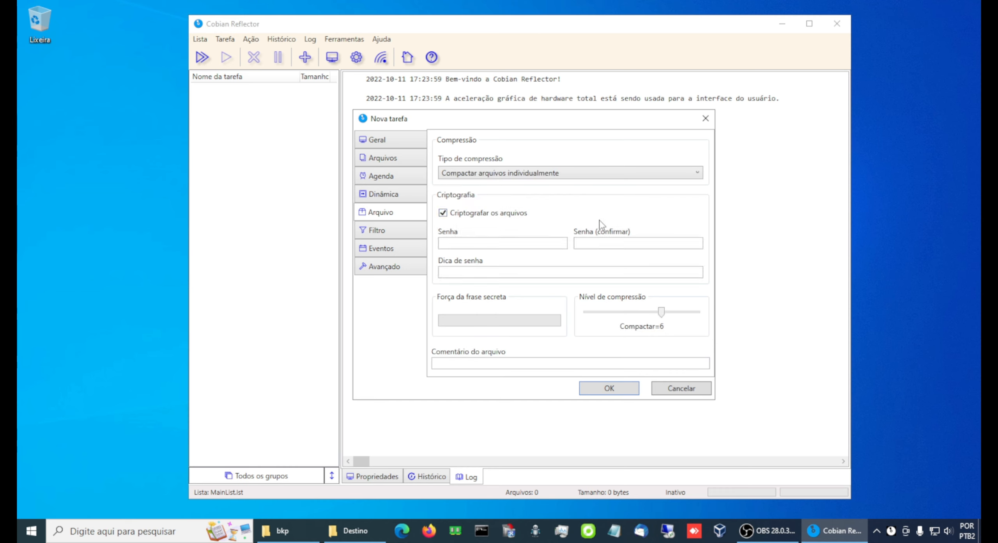
key(Tab)
click(566, 173)
click(564, 184)
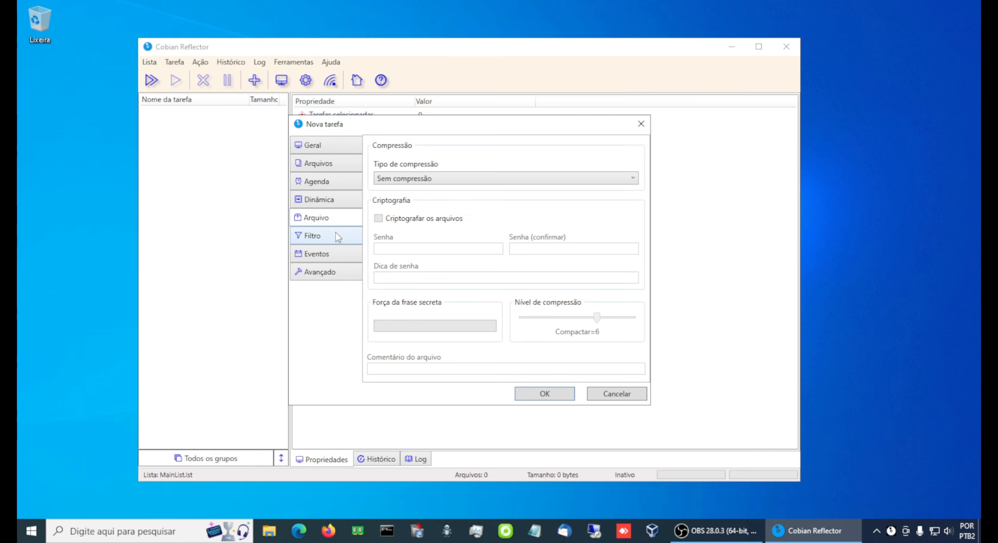
Examine the include and exclude filter types in the task's filter settings, opening the mask entry and cancelling it.
click(338, 239)
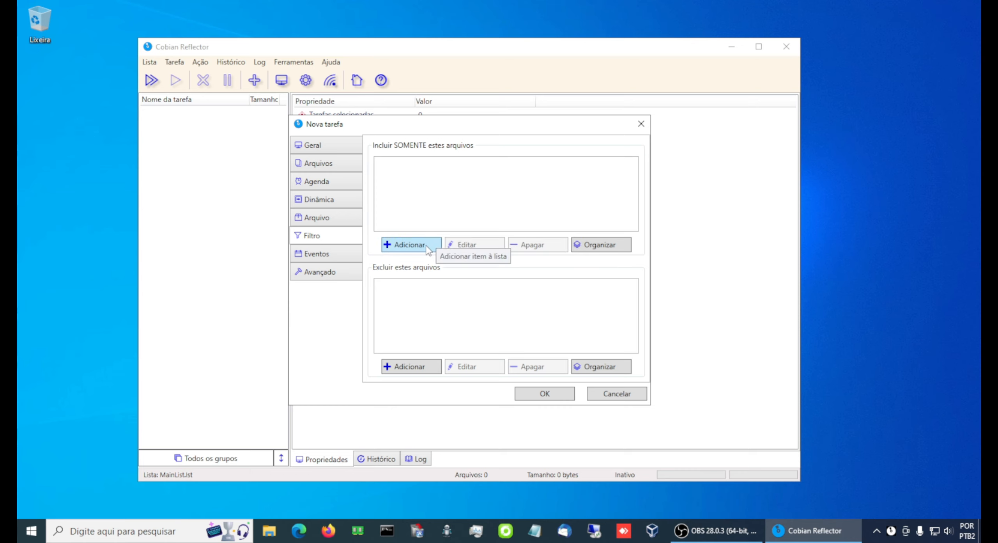
click(409, 245)
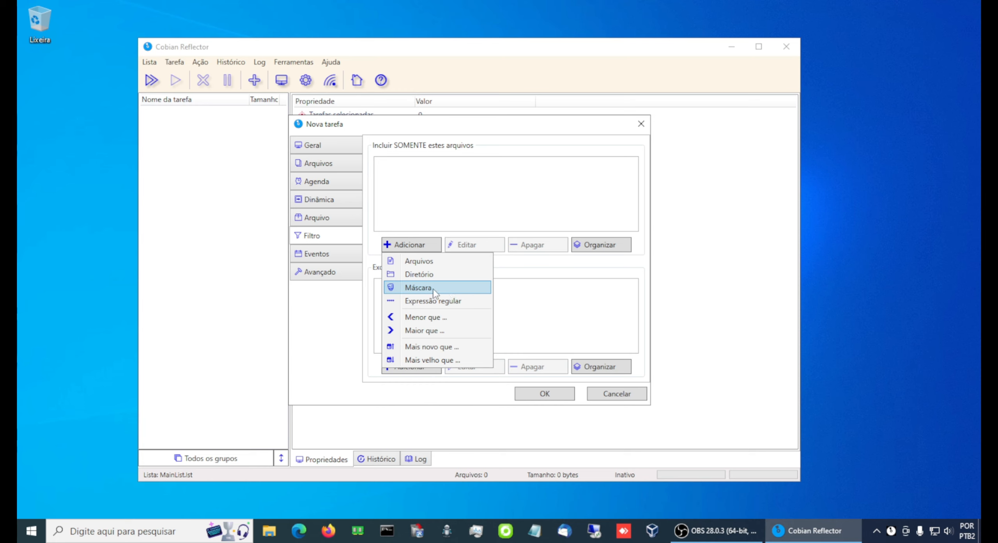
click(445, 292)
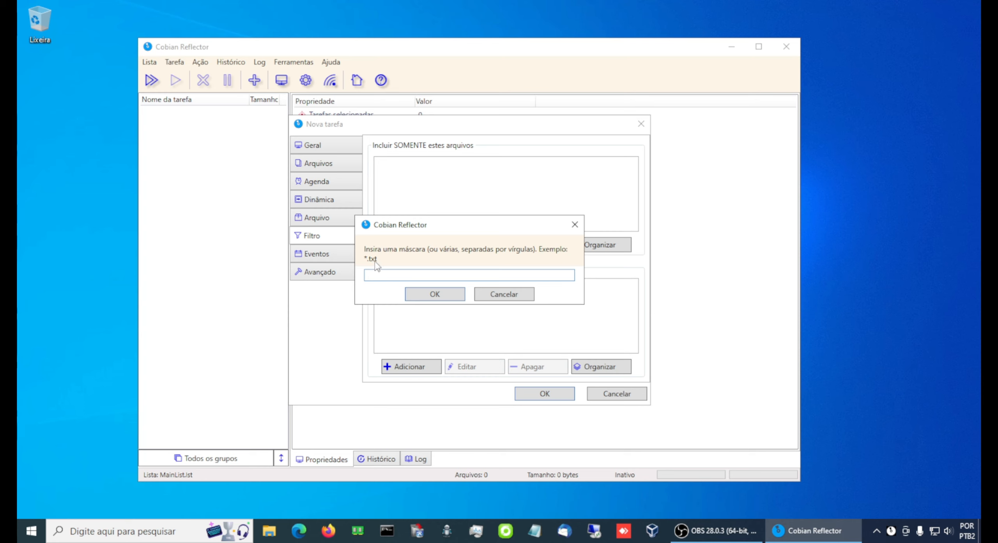
drag(444, 224, 484, 243)
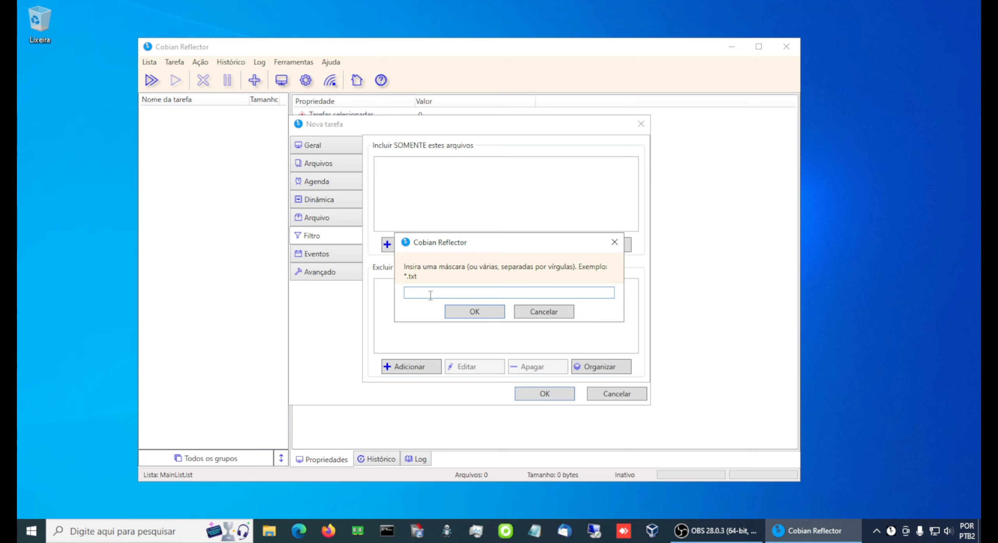
click(538, 314)
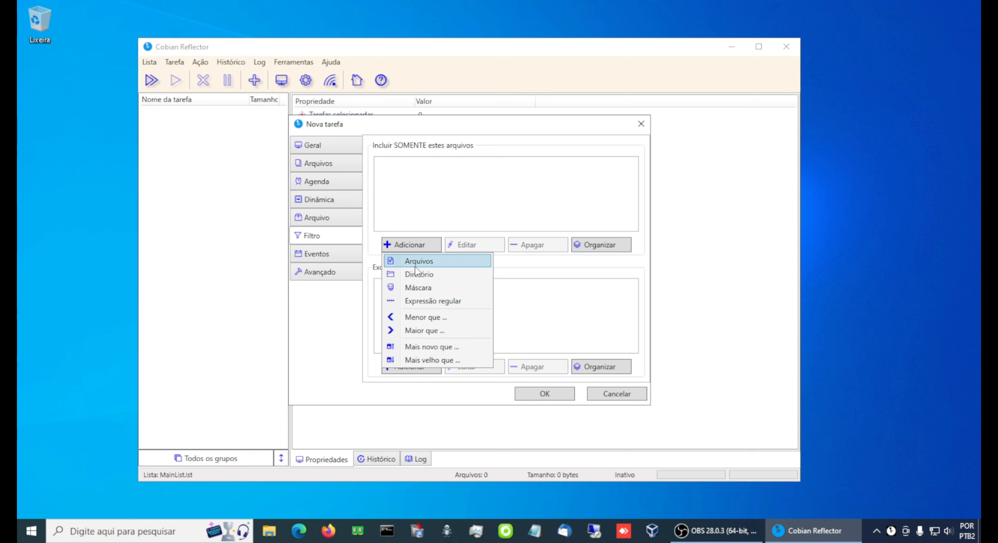
click(543, 314)
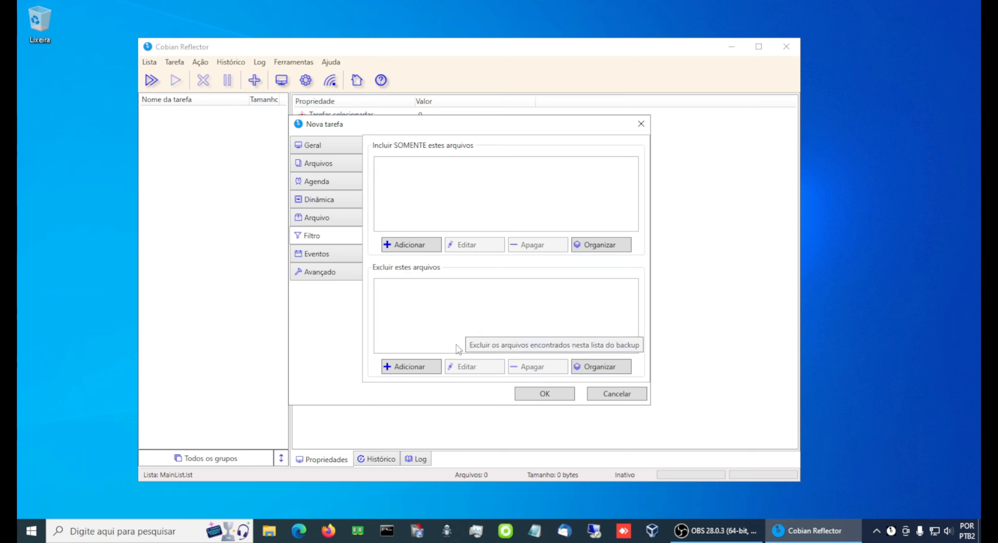
click(430, 366)
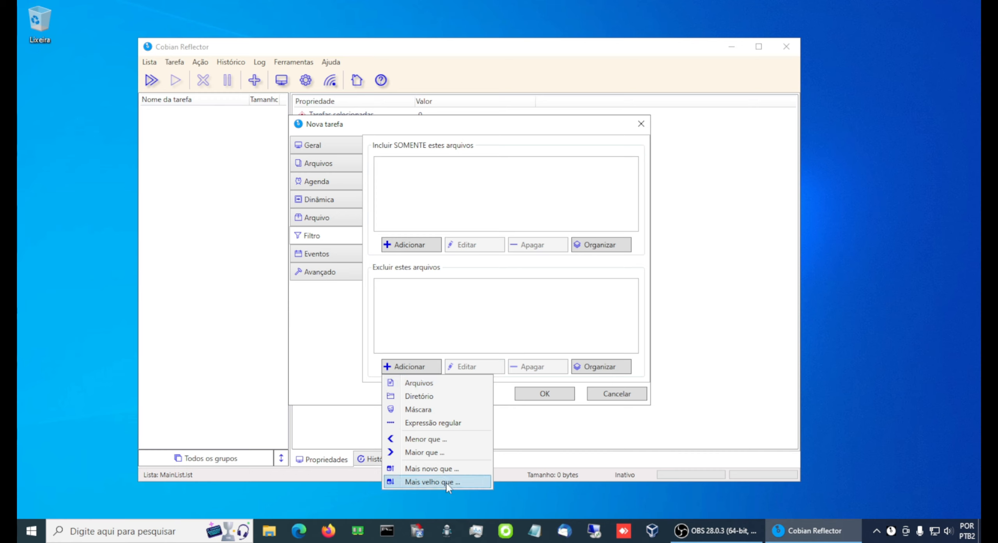
click(337, 258)
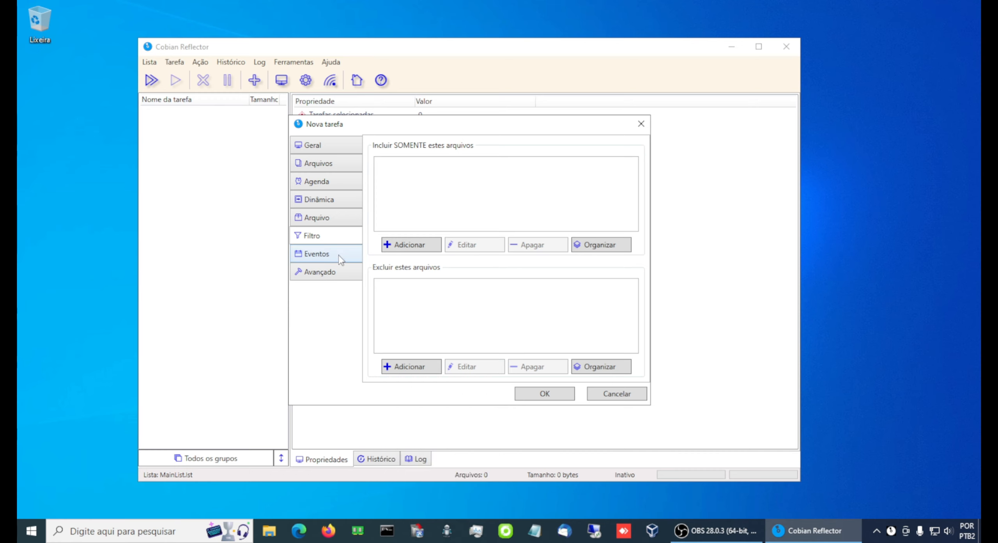
Examine the pre-backup and post-backup event types and the option to cancel the task if an event fails.
click(340, 258)
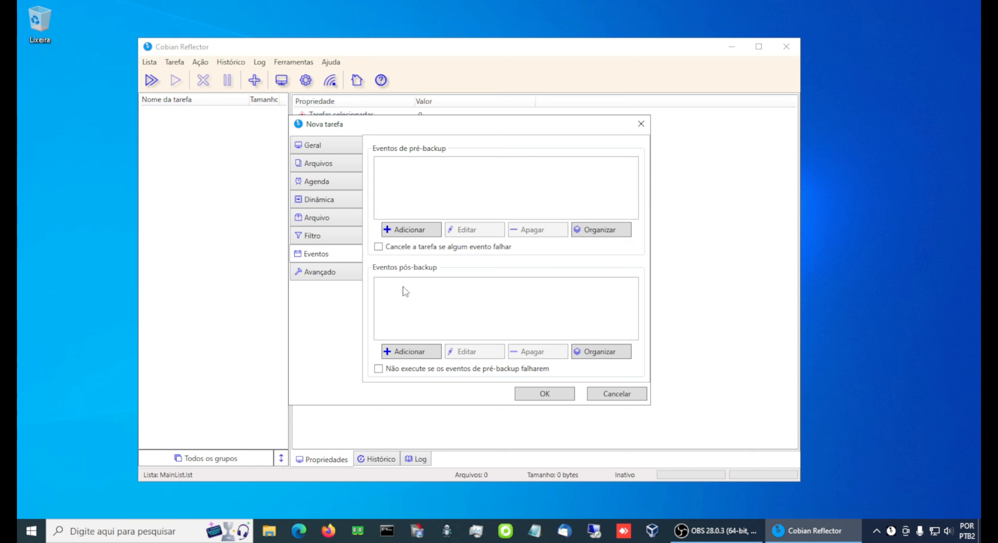
click(432, 229)
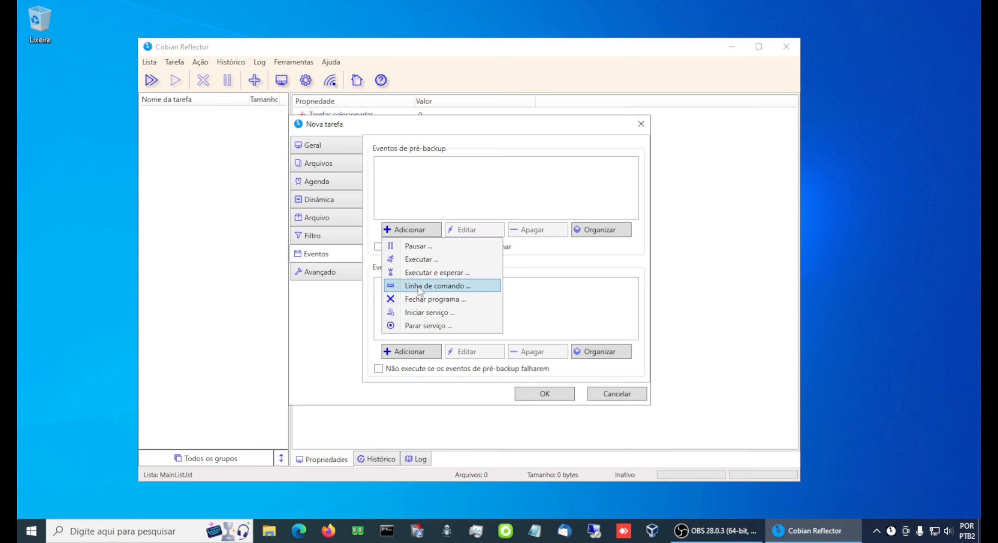
click(545, 302)
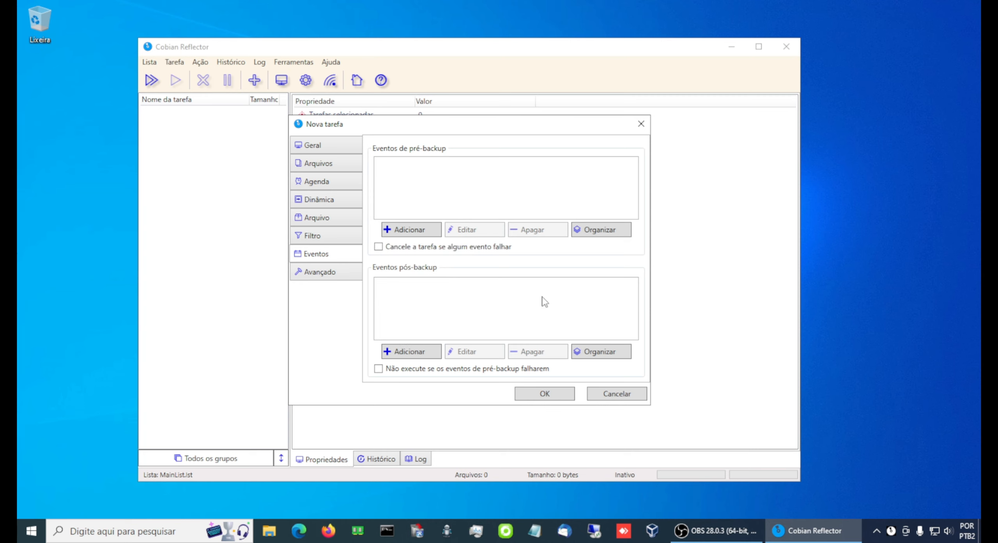
click(427, 353)
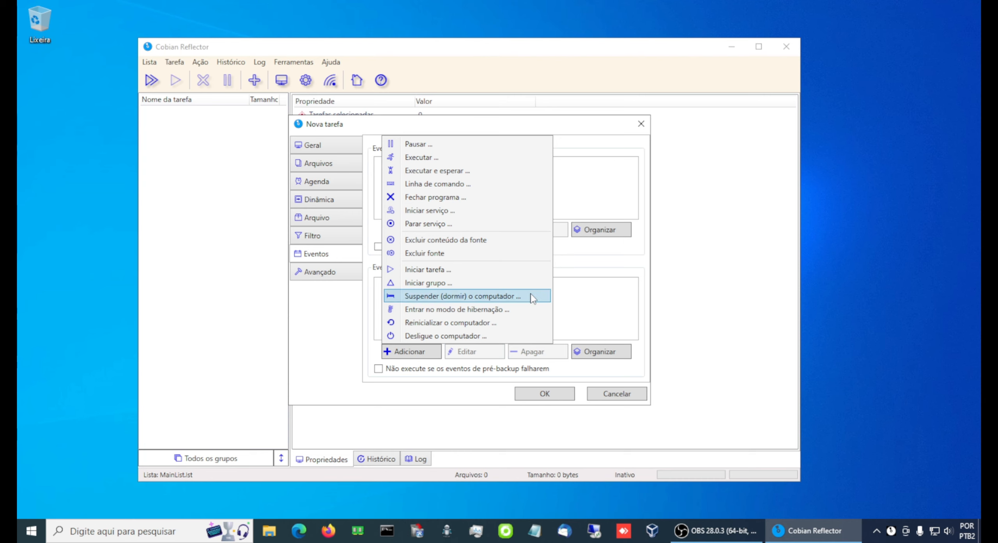
click(598, 306)
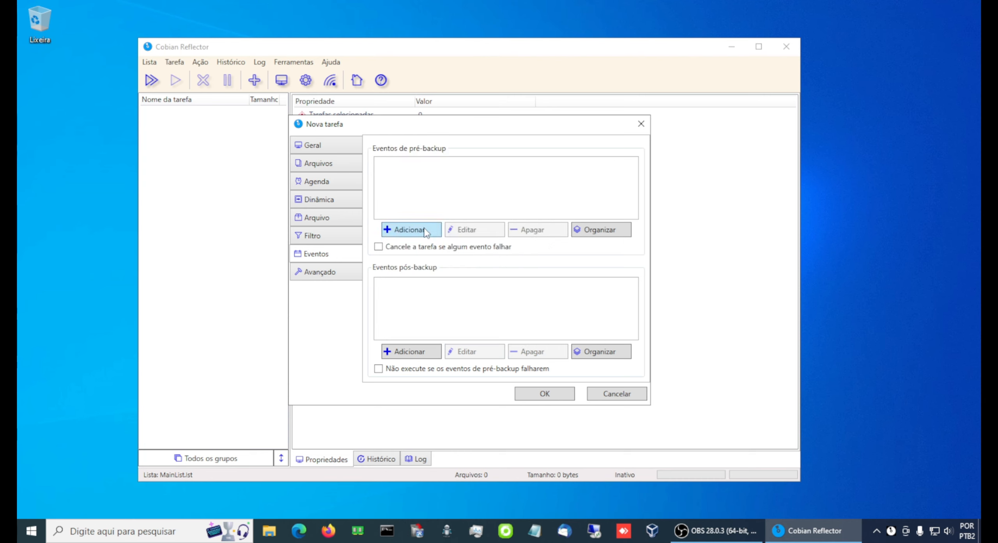
click(412, 231)
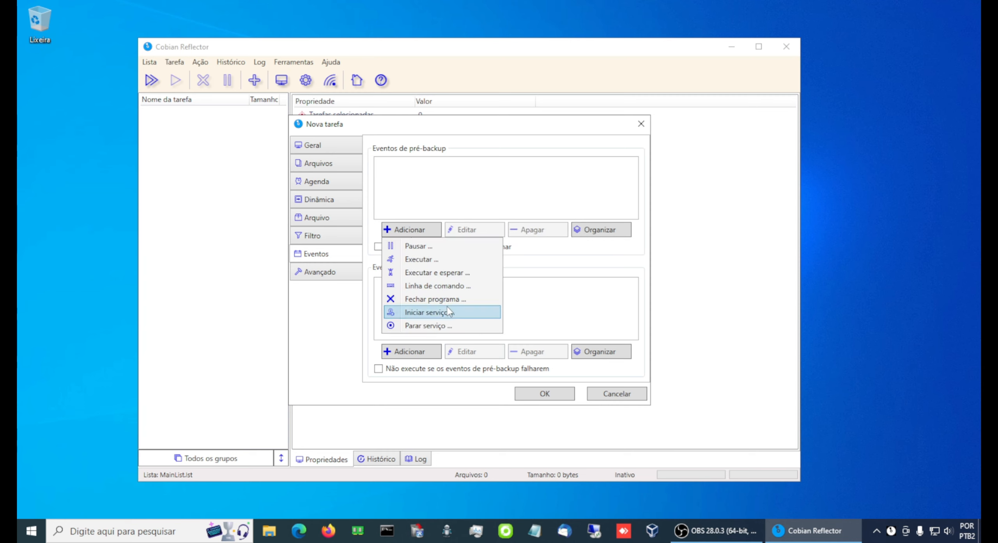
click(536, 328)
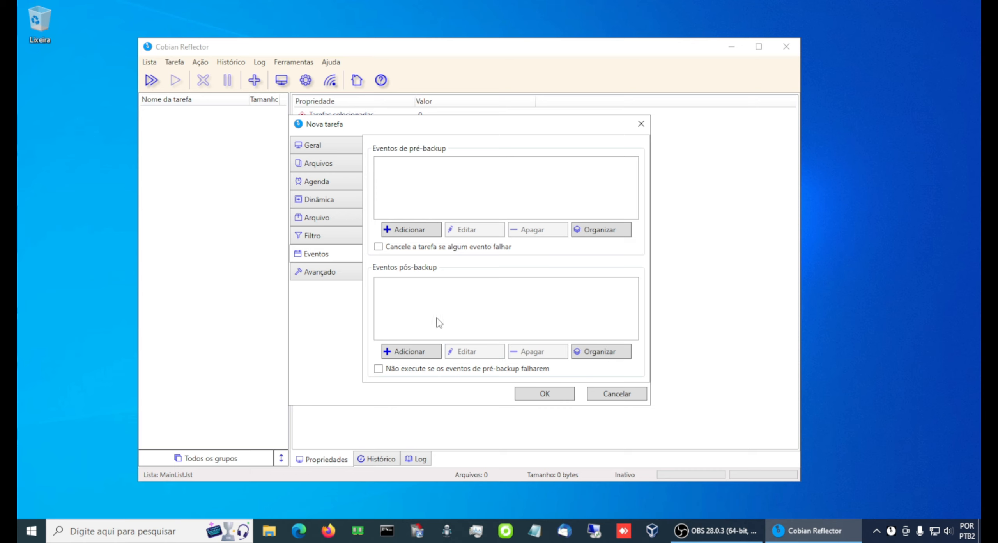
click(379, 246)
Try the mirror task and absolute paths options in the task's advanced settings.
click(342, 279)
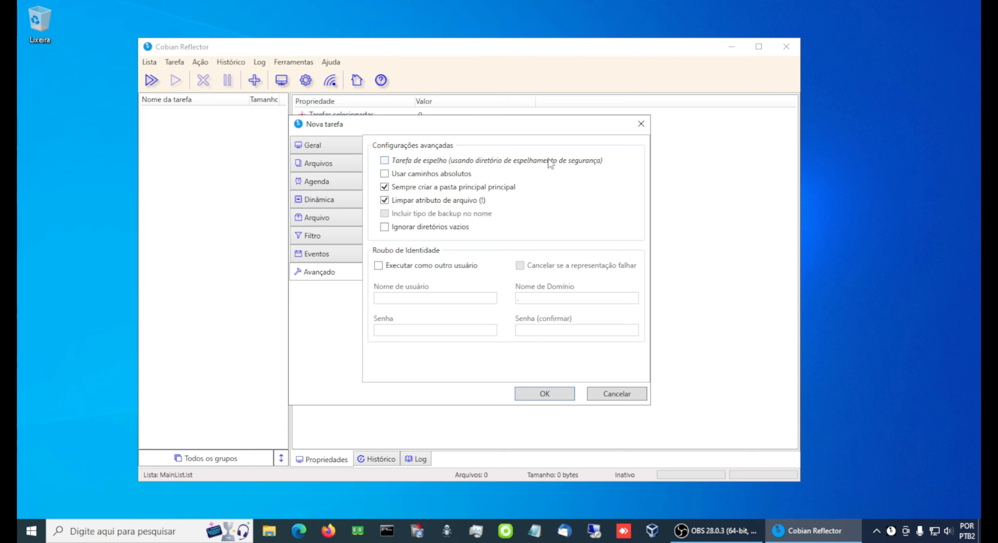
mouse_move(550, 163)
click(384, 161)
click(388, 160)
click(385, 174)
click(324, 145)
Try running the task as another user with cancellation on failed impersonation, examining the username, domain and password fields.
click(379, 265)
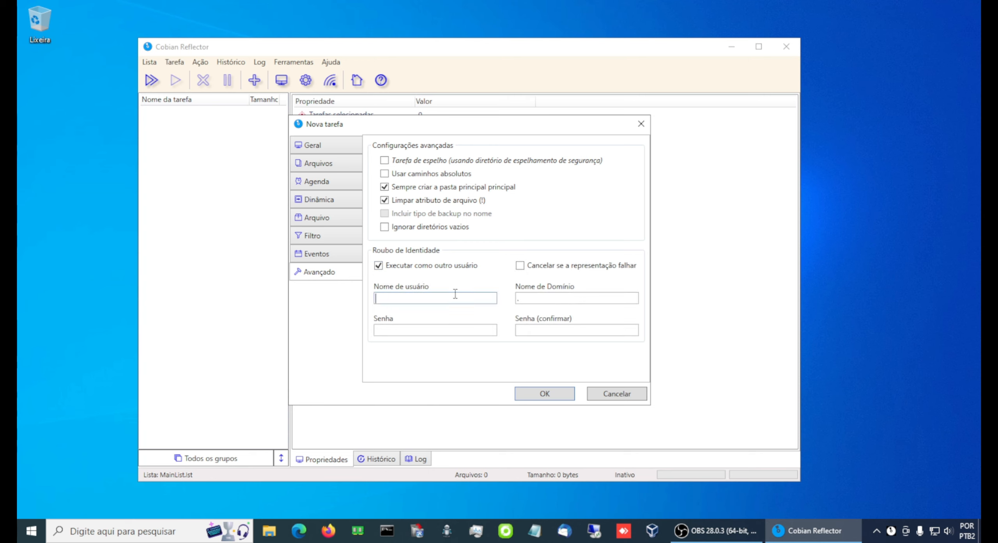
click(555, 299)
click(454, 327)
click(546, 328)
click(466, 300)
click(520, 266)
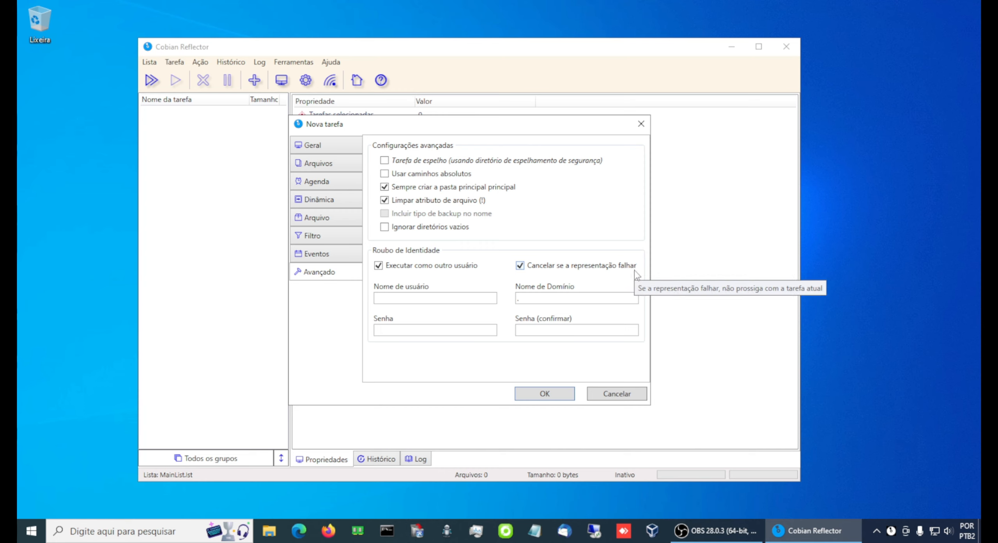
click(463, 298)
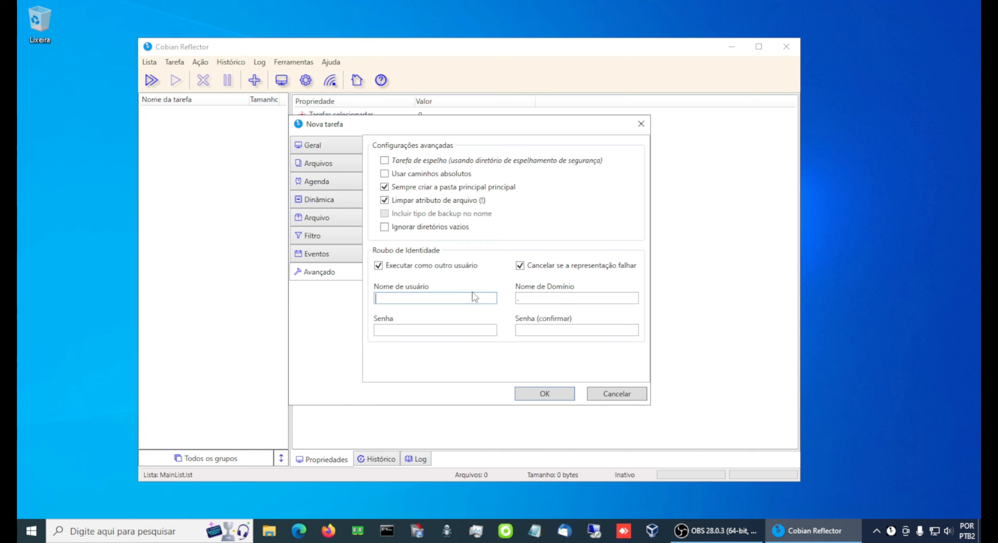
click(520, 266)
click(520, 265)
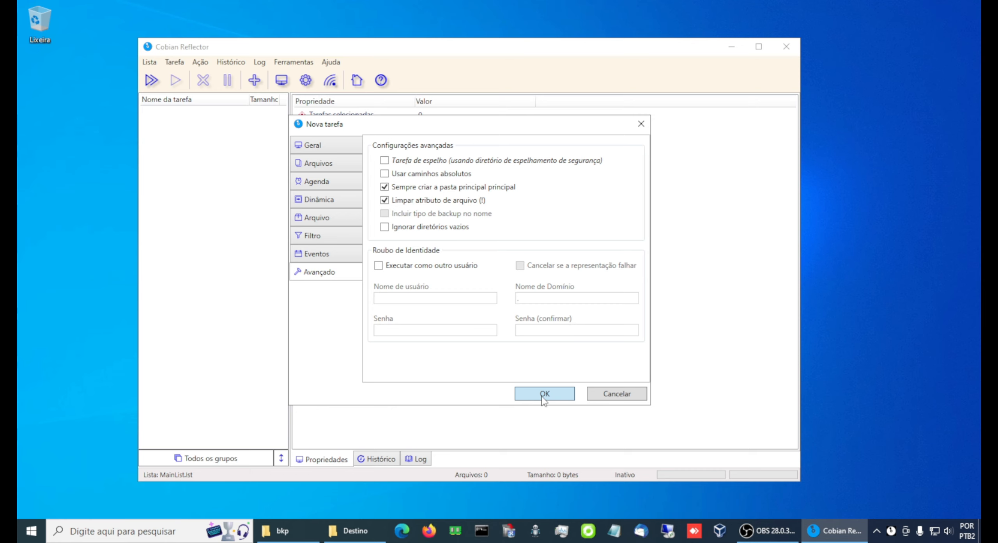
Save the new backup task, select it in the task list and maximize the program window.
click(544, 394)
click(178, 124)
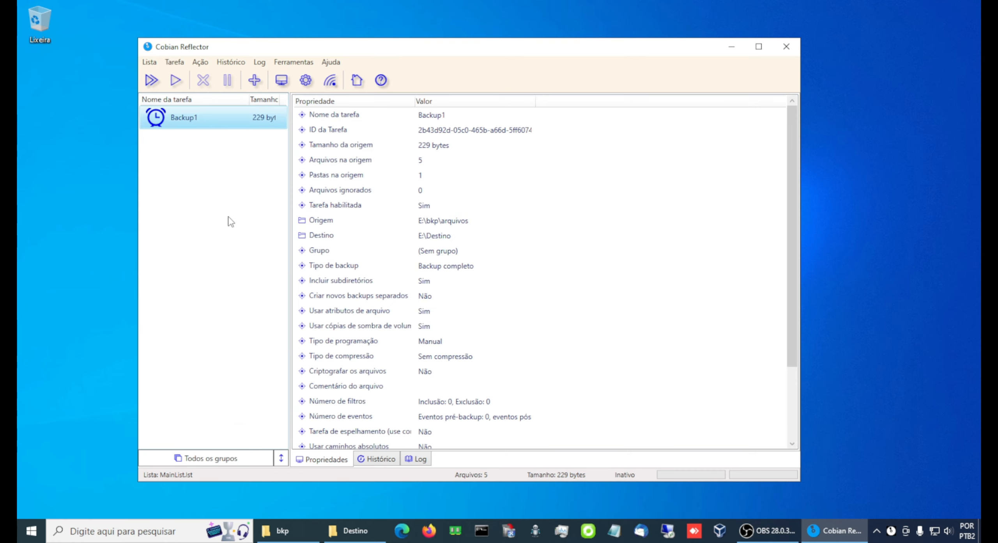
click(759, 46)
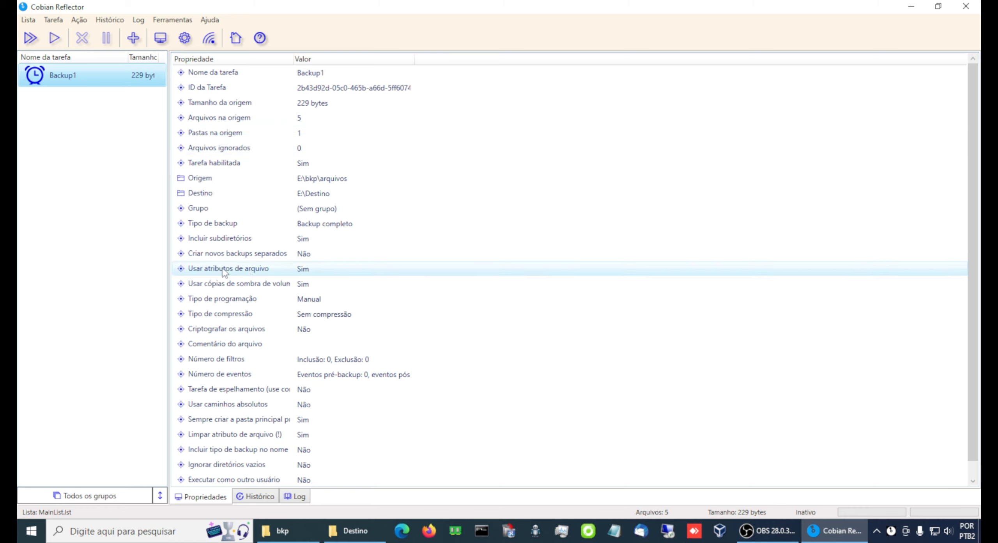
Examine the Backup1 task's history, the program log and the task's properties.
click(256, 496)
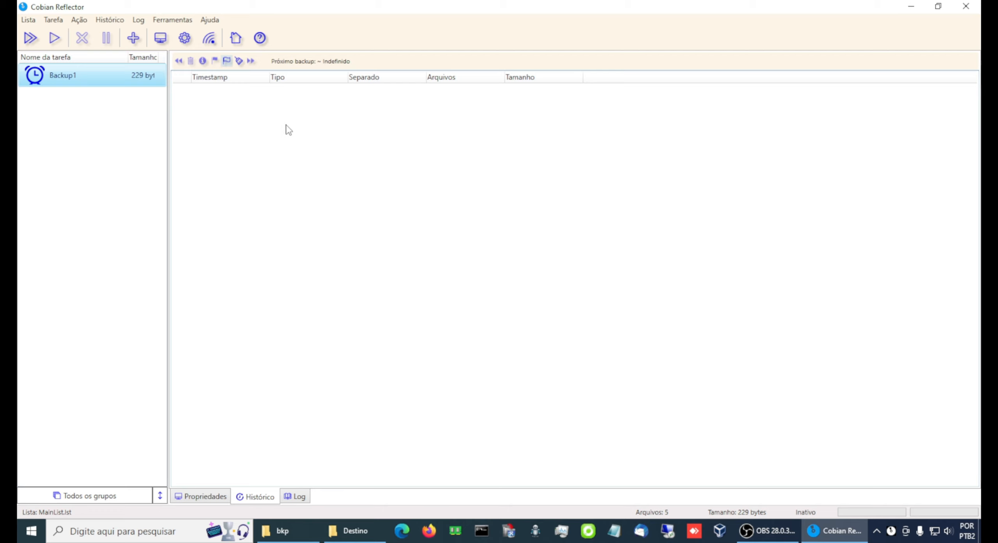
click(295, 497)
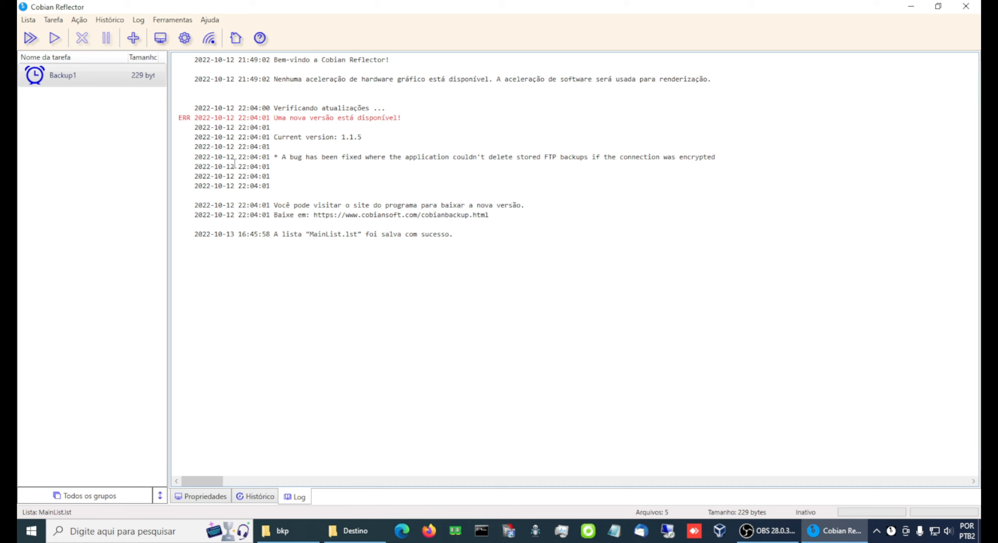
drag(272, 134, 429, 124)
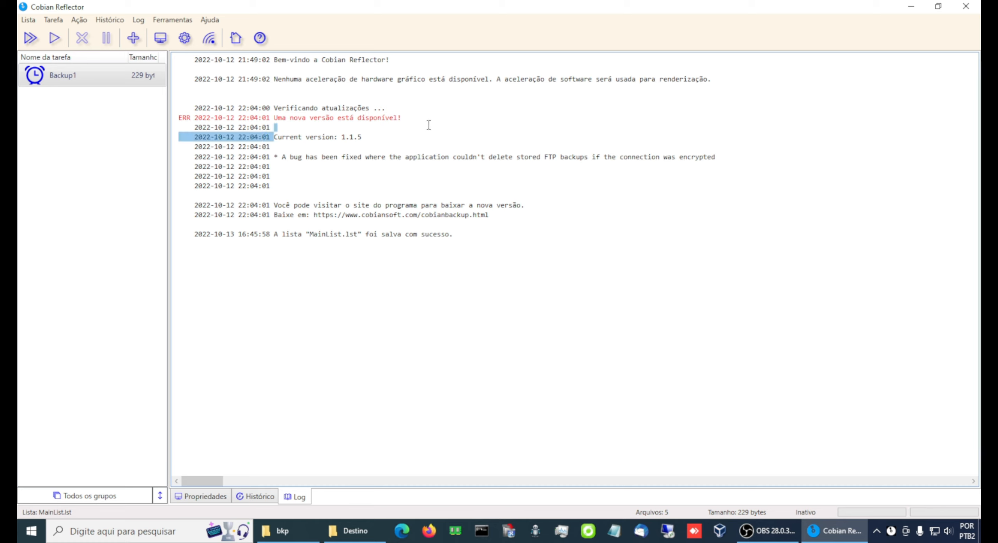
click(422, 133)
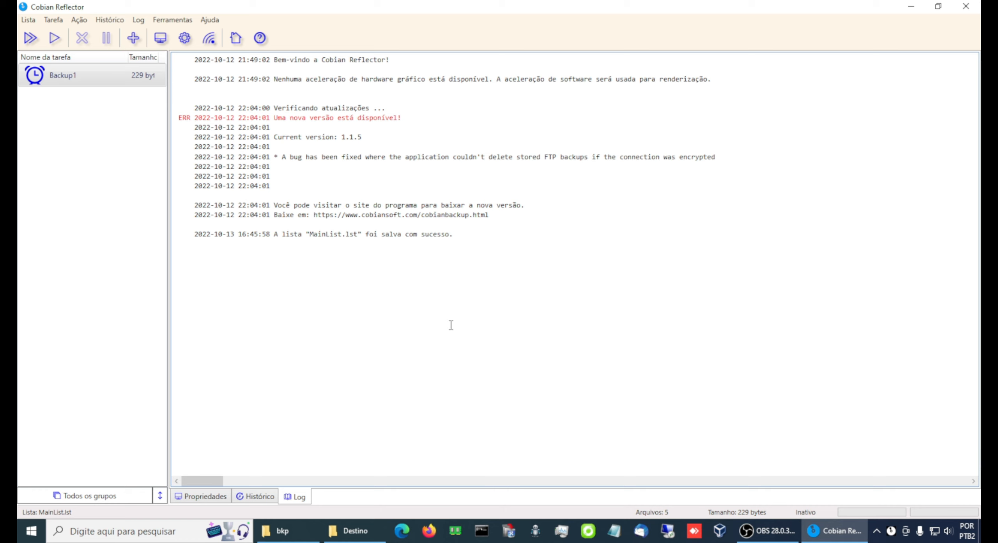
click(201, 497)
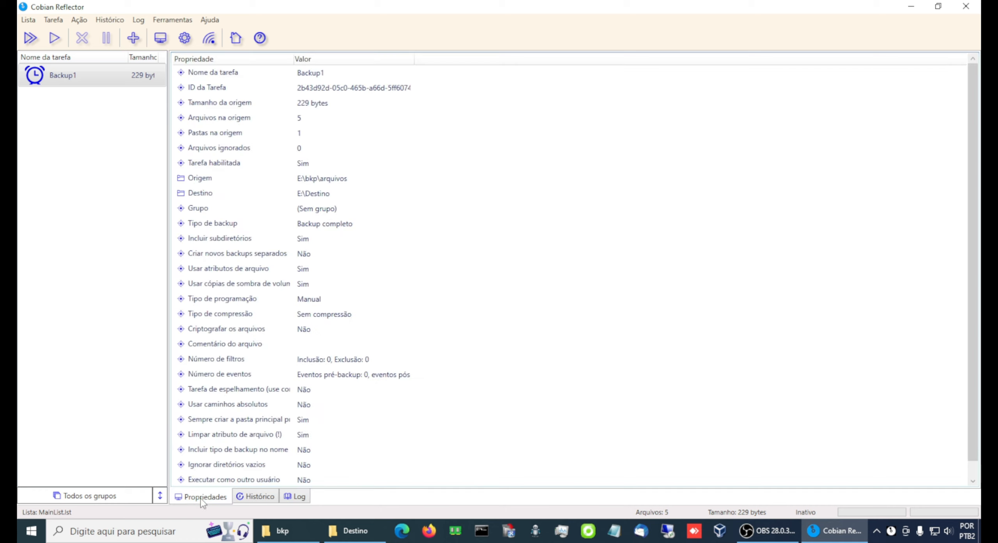
click(105, 194)
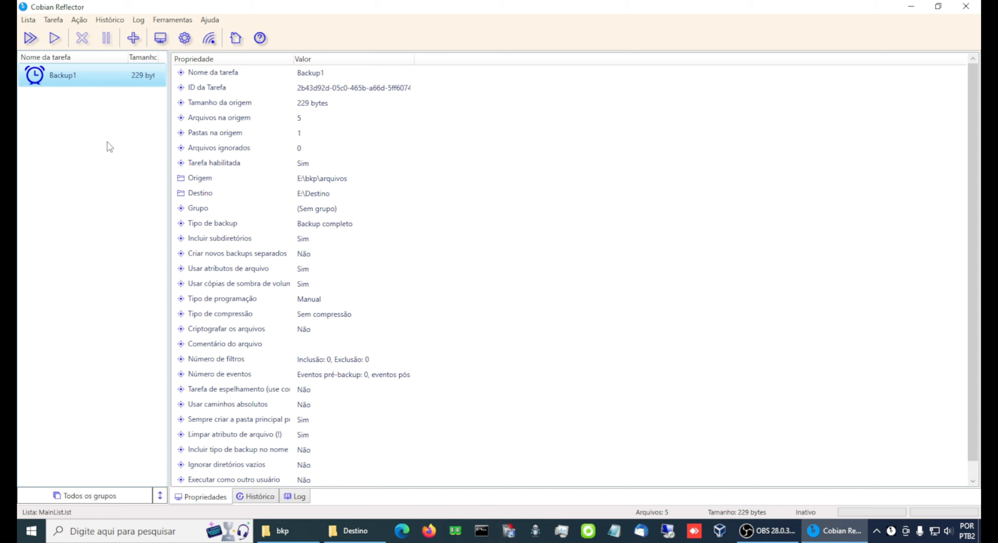
Run the selected Backup1 task manually and confirm its execution.
right_click(86, 80)
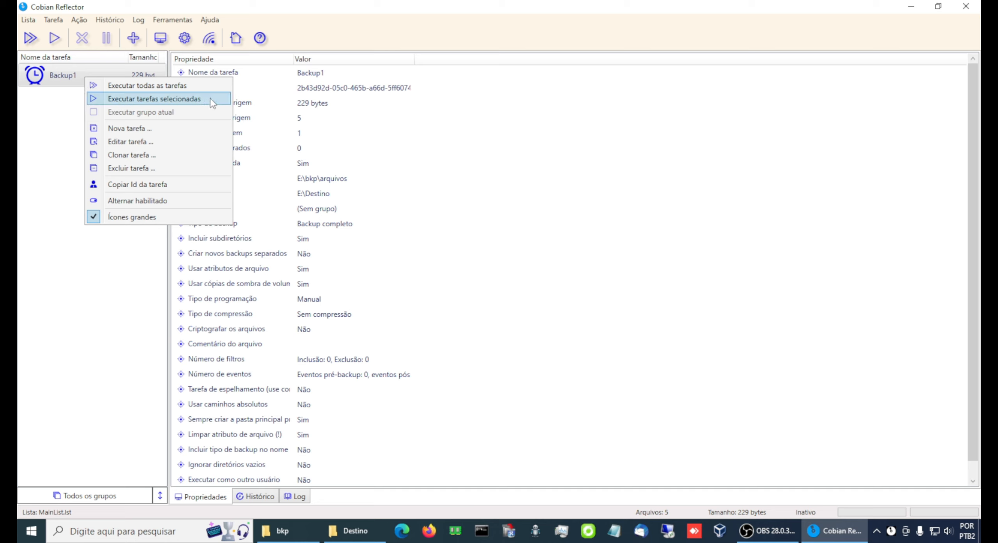
click(53, 131)
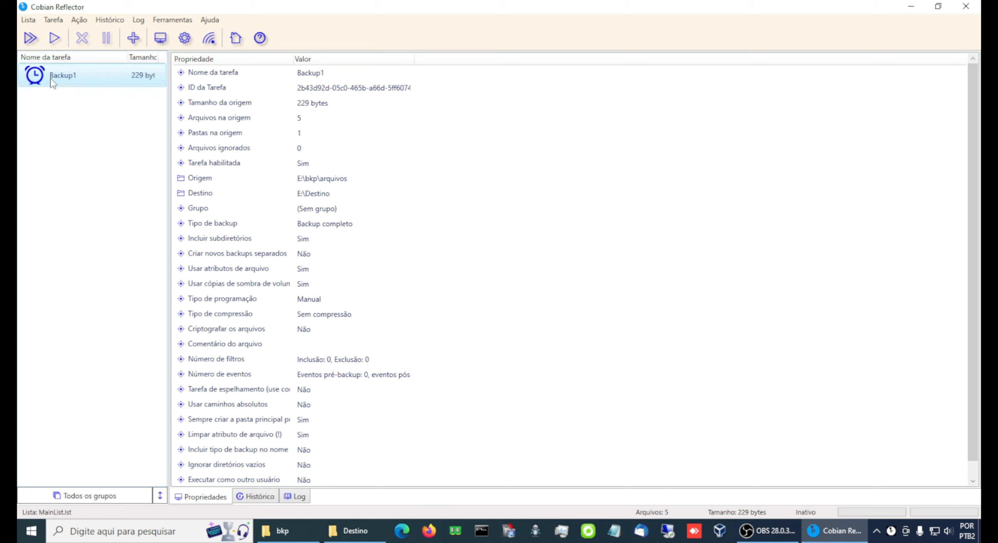
click(130, 83)
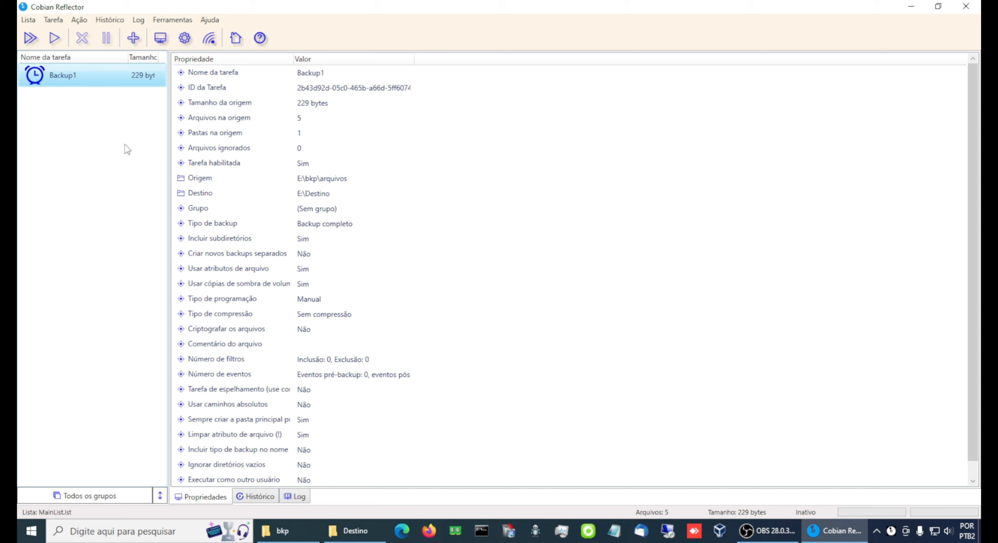
click(54, 38)
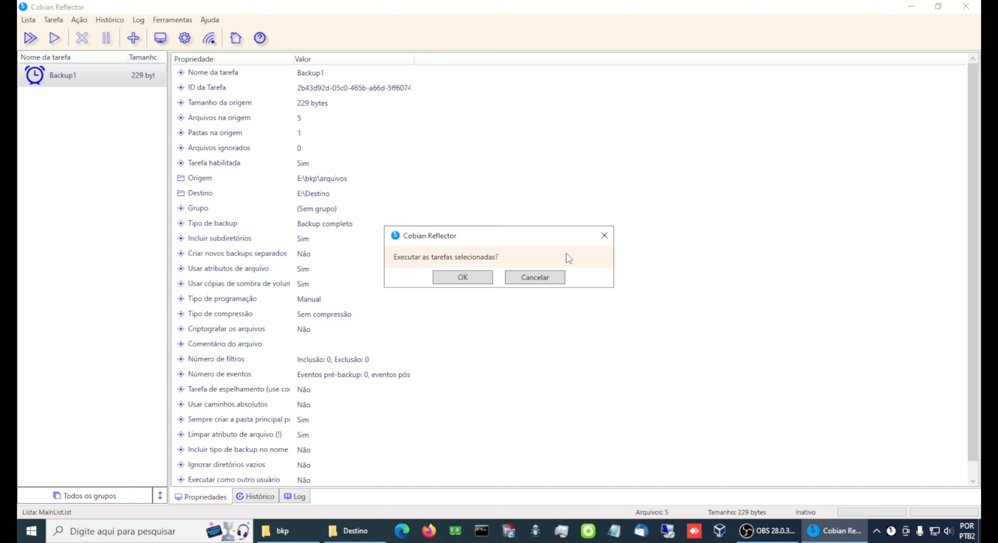
click(463, 277)
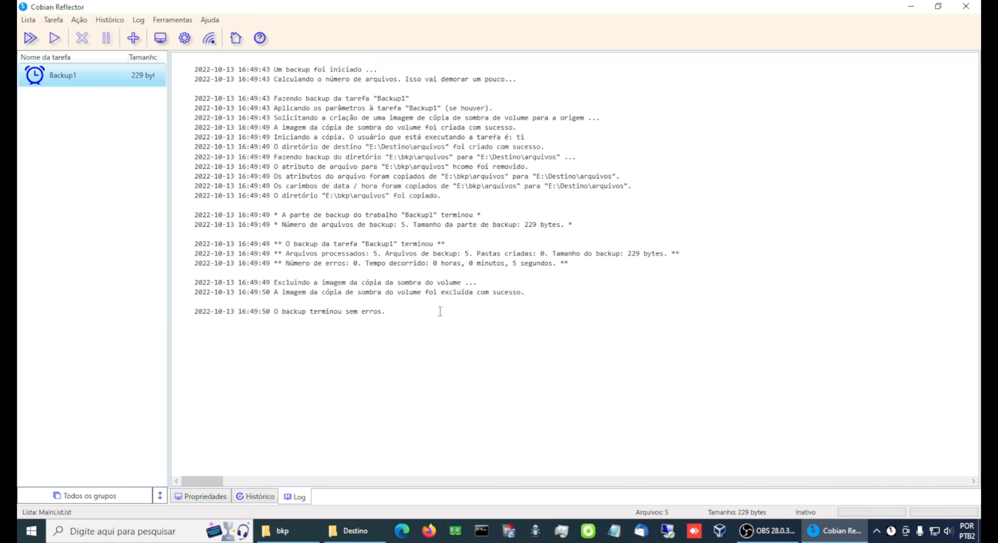
Examine the backup log for the processed files, the backup size and the completion status.
drag(274, 253, 541, 255)
click(596, 281)
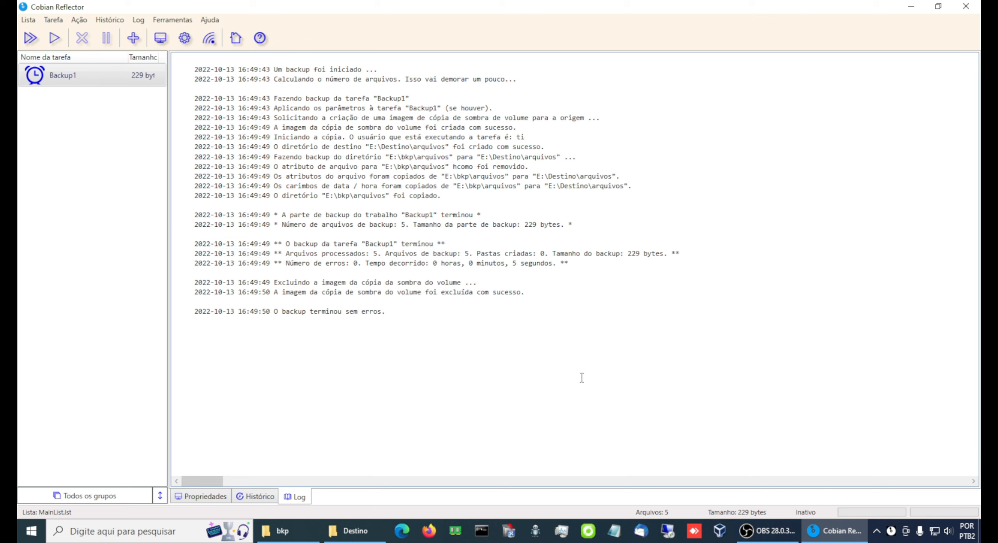
drag(617, 255, 713, 252)
click(590, 324)
drag(270, 313, 396, 312)
click(476, 313)
Compare the contents of the arquivos folders in bkp and Destino, and return to the backup program.
click(283, 532)
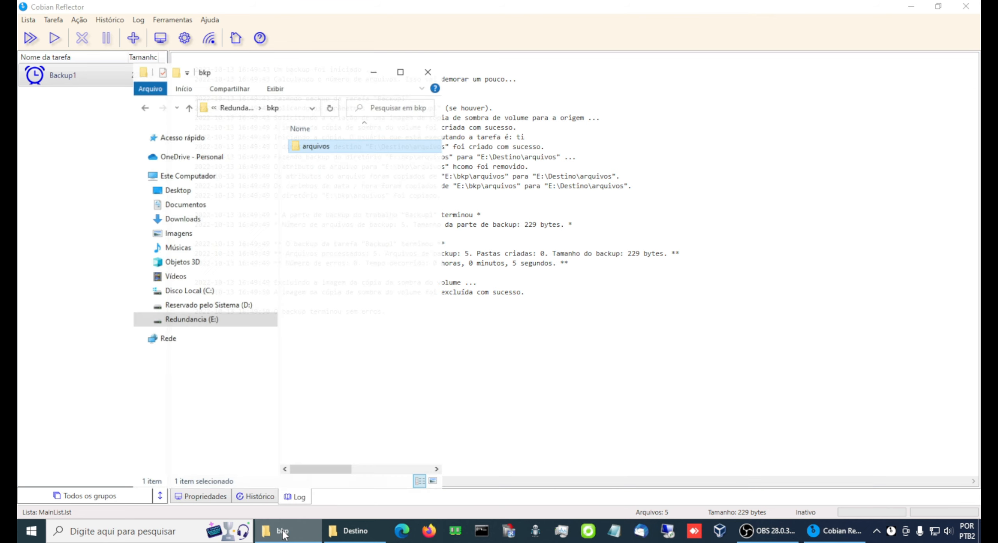
click(343, 534)
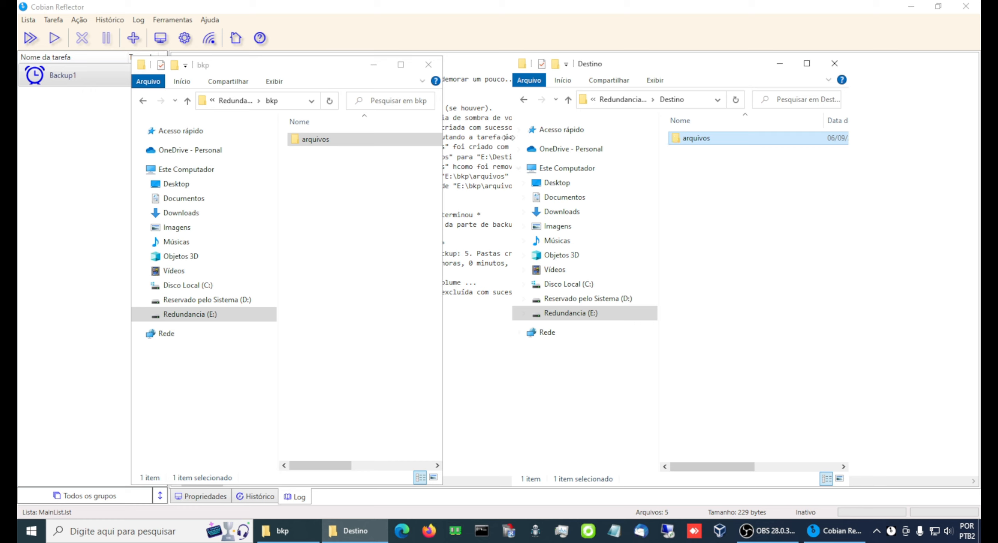
double_click(324, 139)
double_click(696, 138)
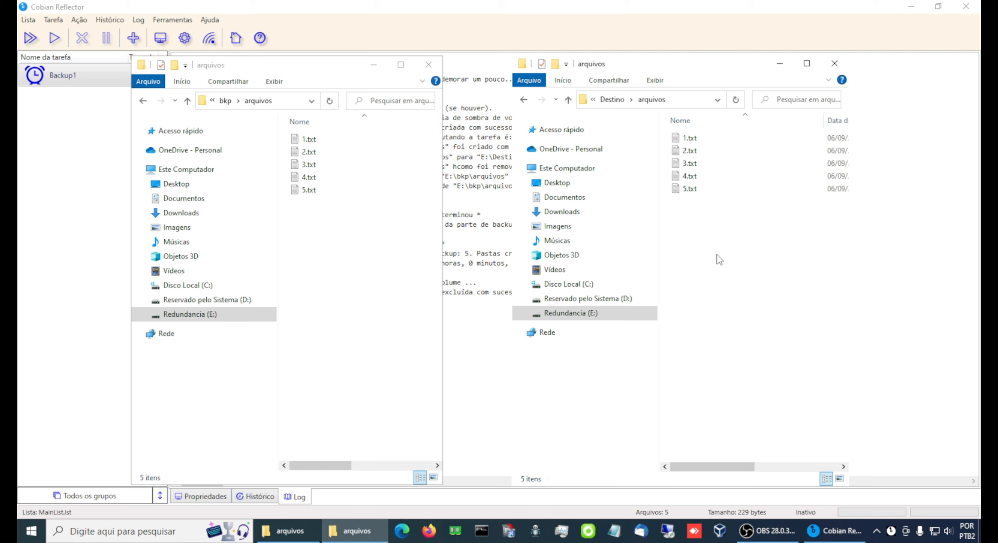
click(568, 100)
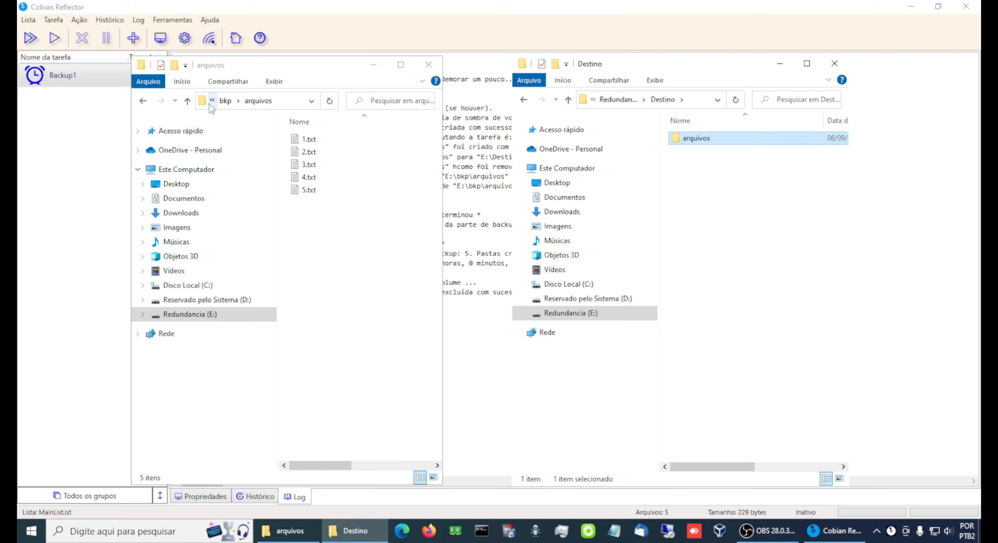
click(187, 101)
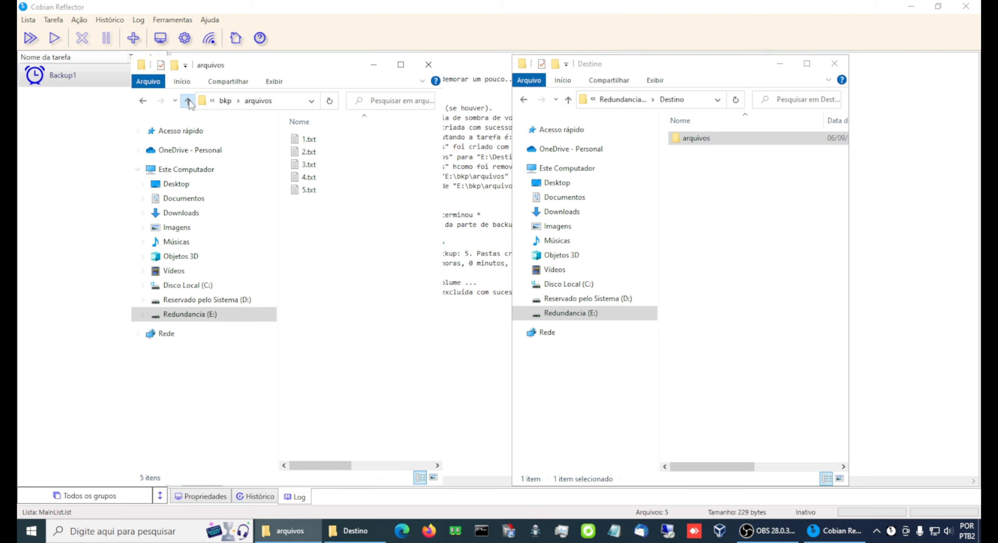
click(454, 11)
Open Backup1 for editing, review its general settings with separate new backups kept enabled, and save the task.
right_click(64, 80)
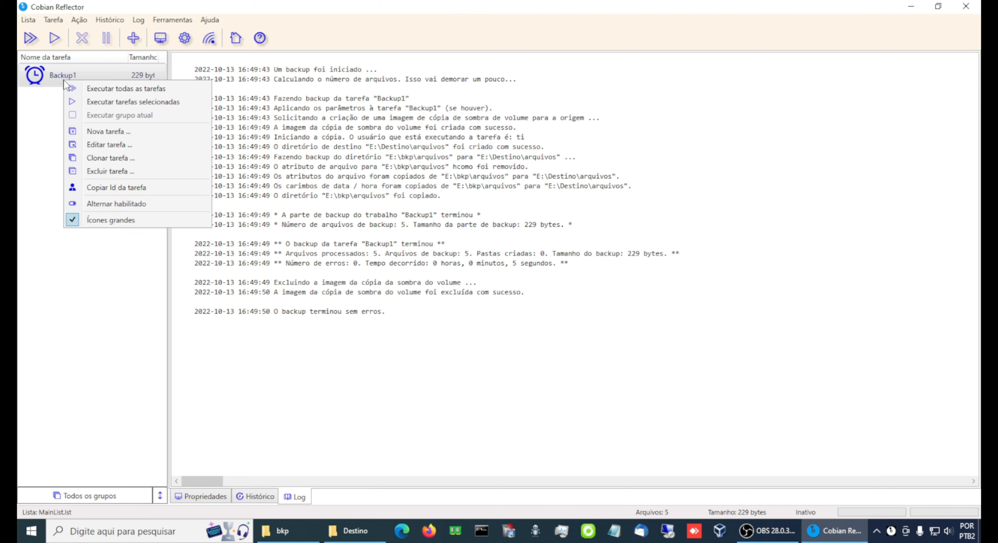
click(104, 145)
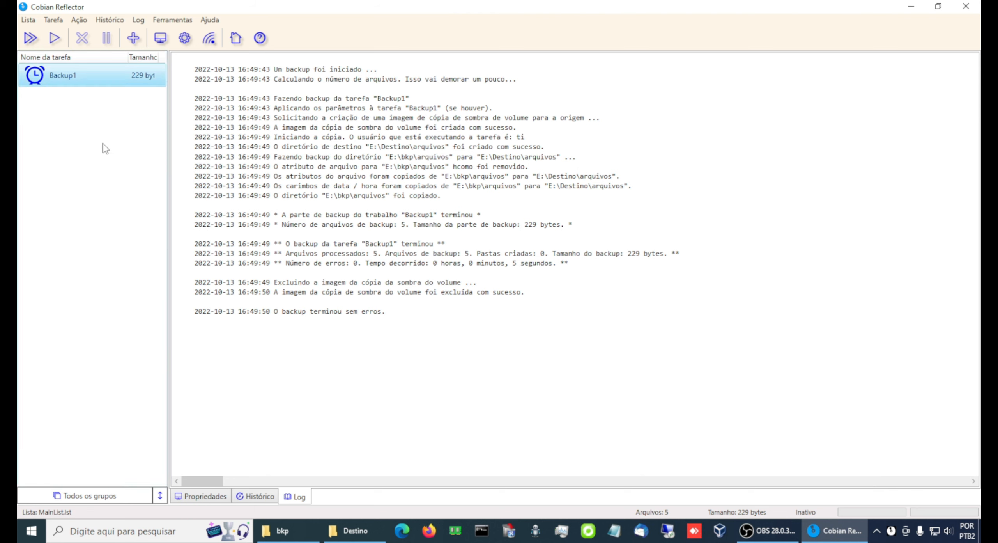
click(408, 272)
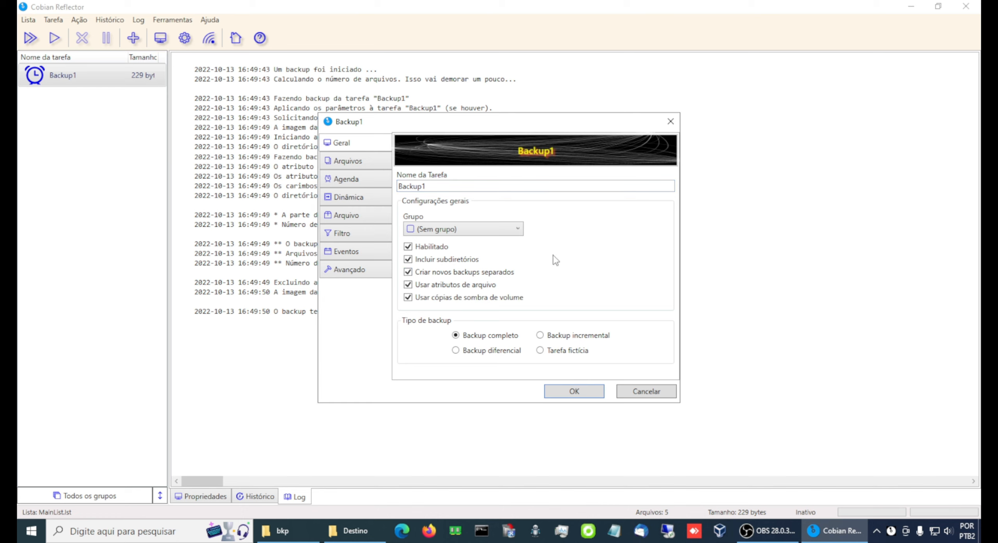
drag(539, 127, 539, 100)
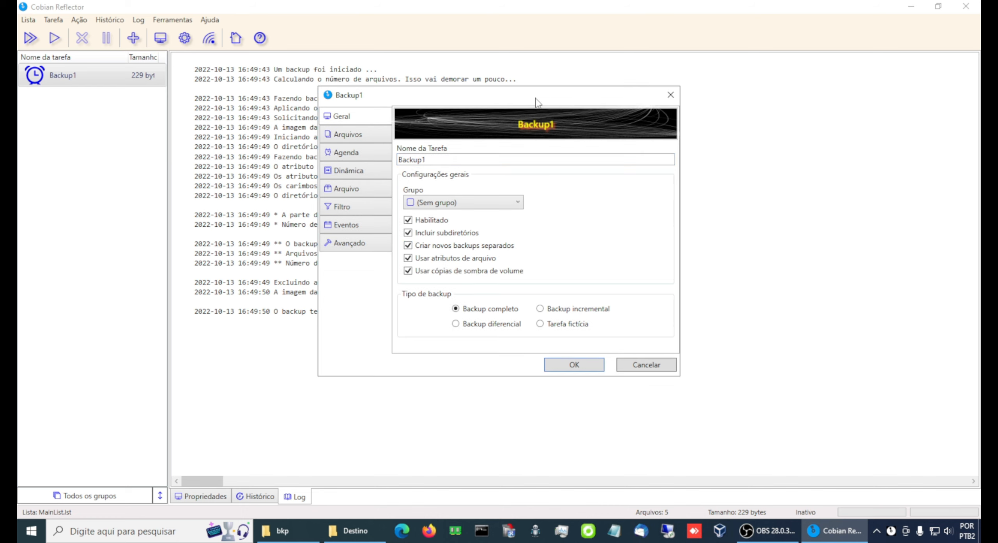
click(581, 366)
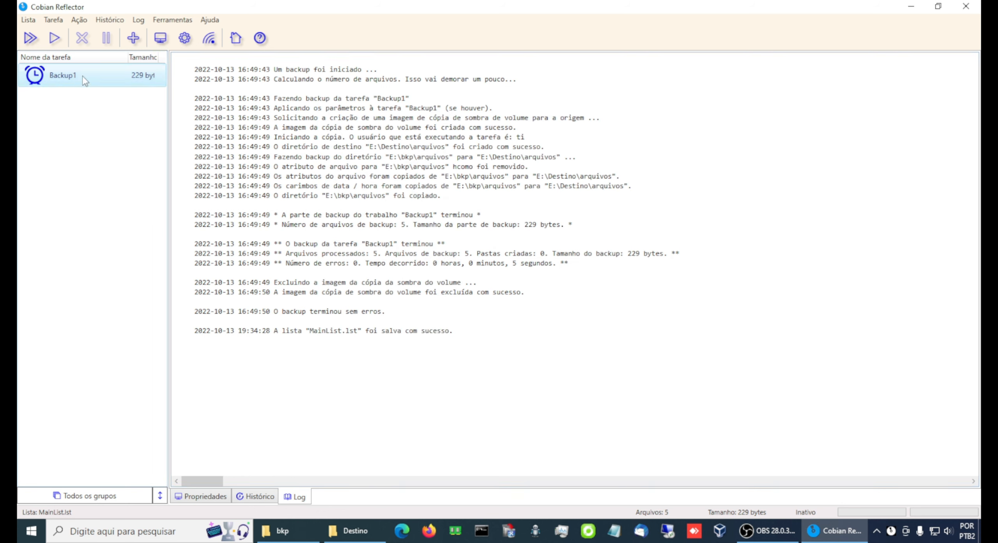
Run the Backup1 task manually again and check the processed files and backup size in the log.
click(54, 39)
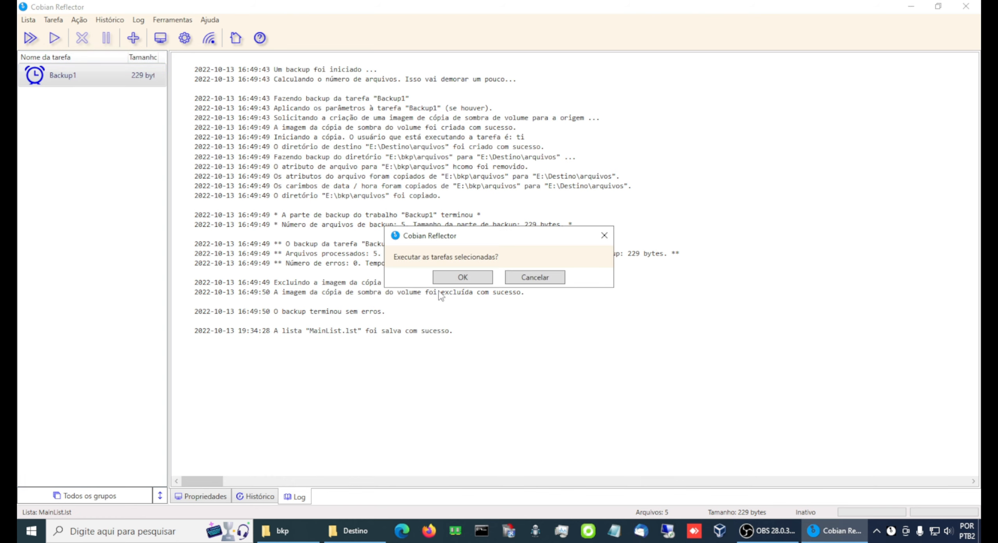
click(471, 278)
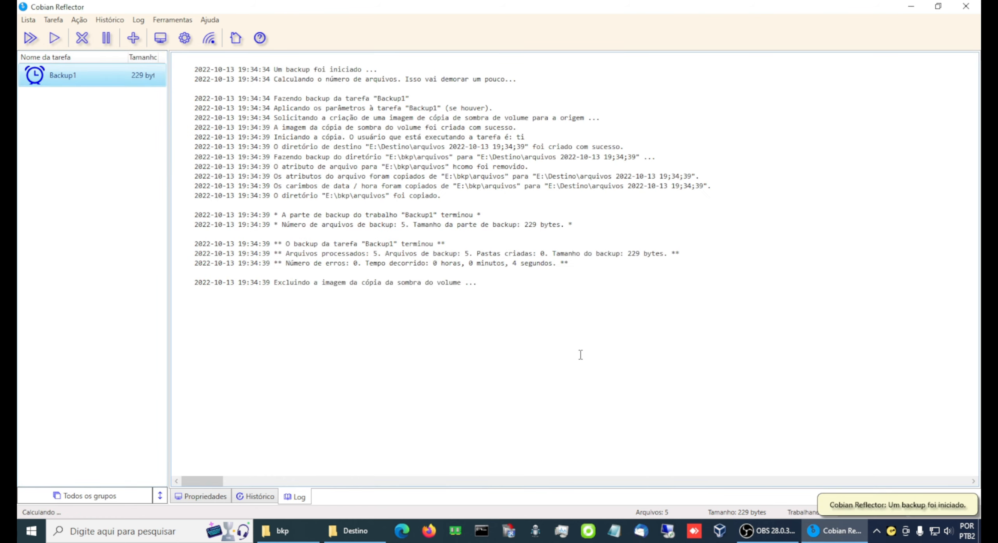
drag(343, 253, 616, 248)
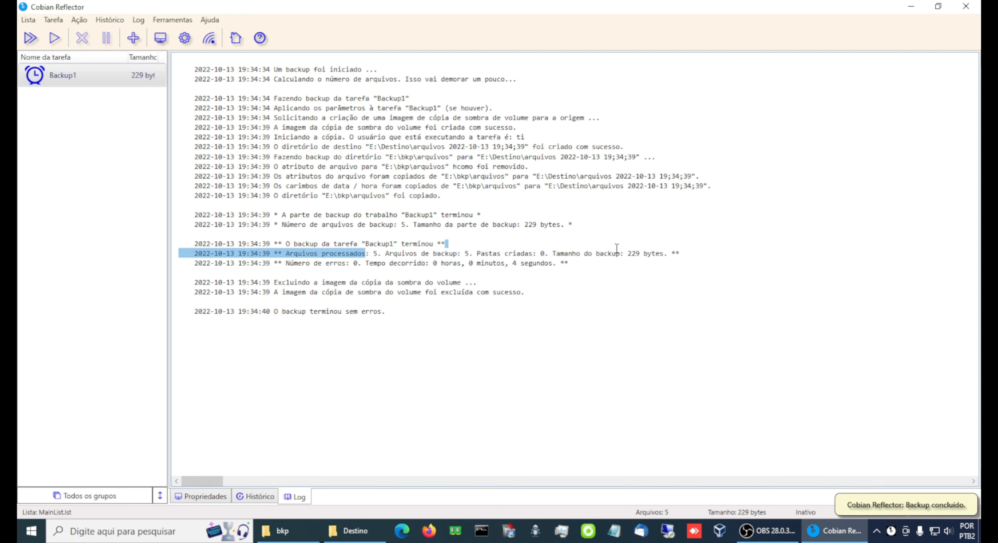
click(642, 269)
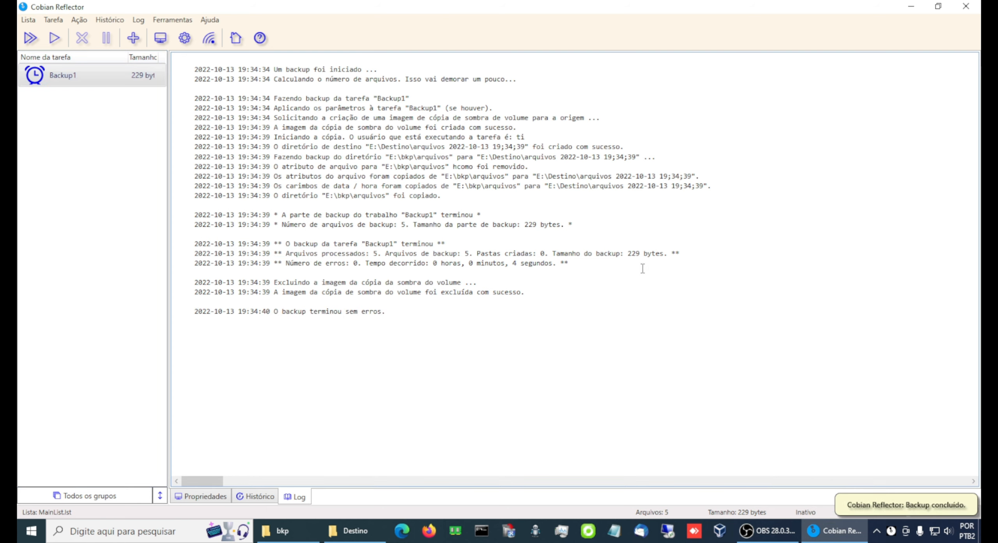
Compare the files in the new timestamped folder in Destino with those in the source folder bkp\arquivos.
click(282, 530)
click(351, 530)
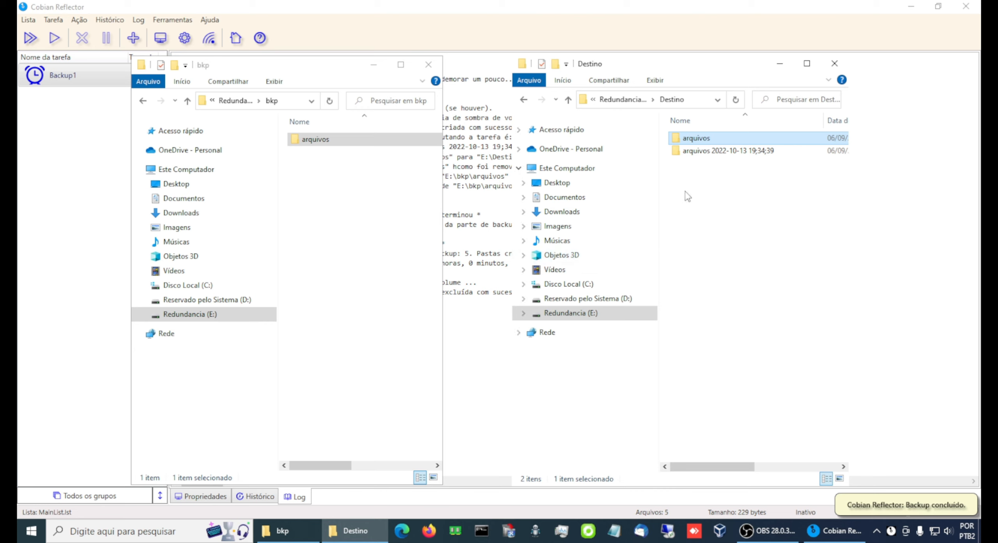
click(716, 199)
click(706, 158)
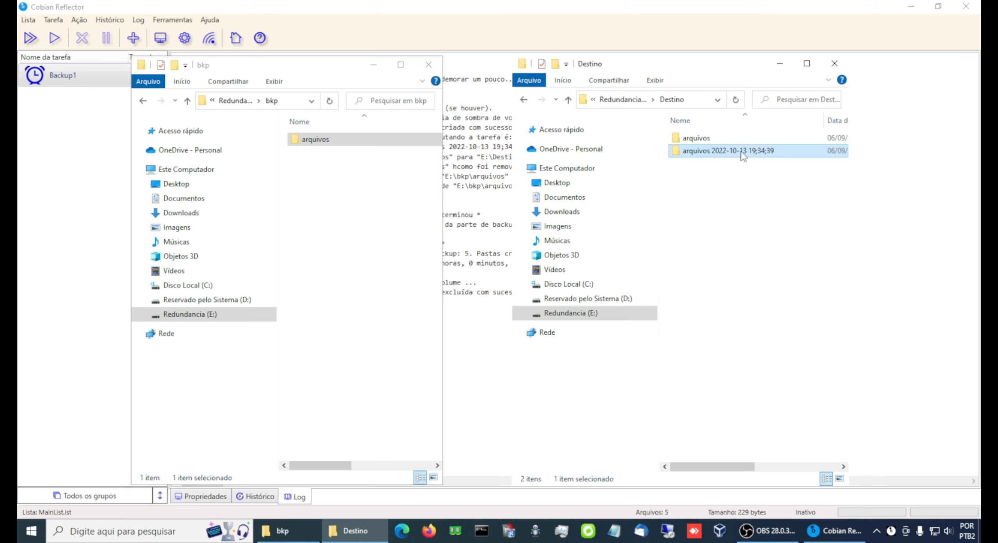
double_click(719, 152)
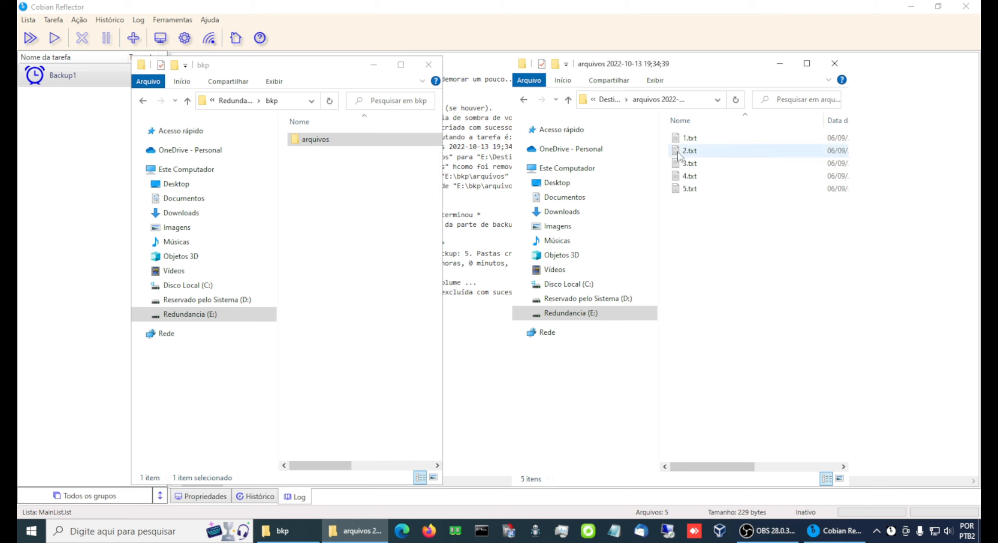
double_click(320, 142)
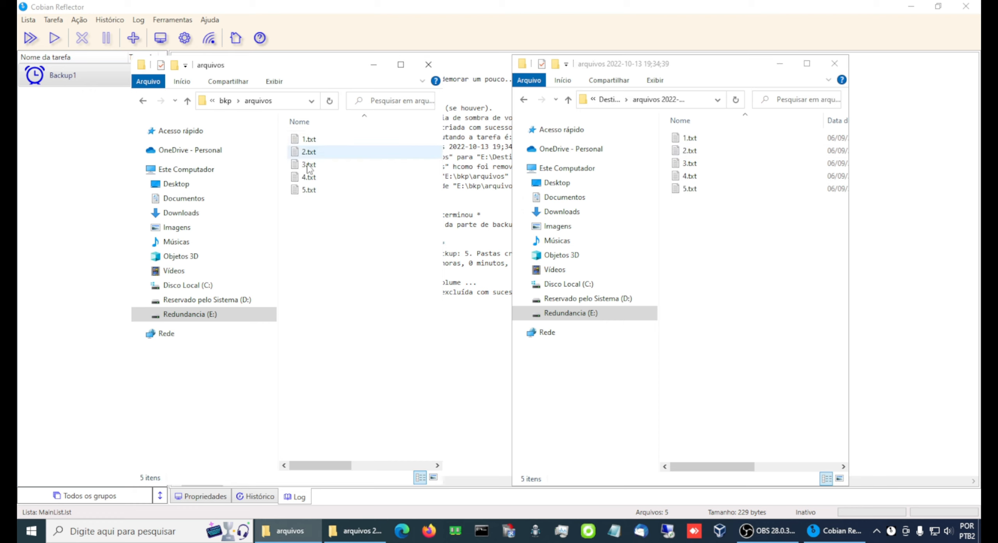
click(569, 100)
click(187, 101)
click(107, 167)
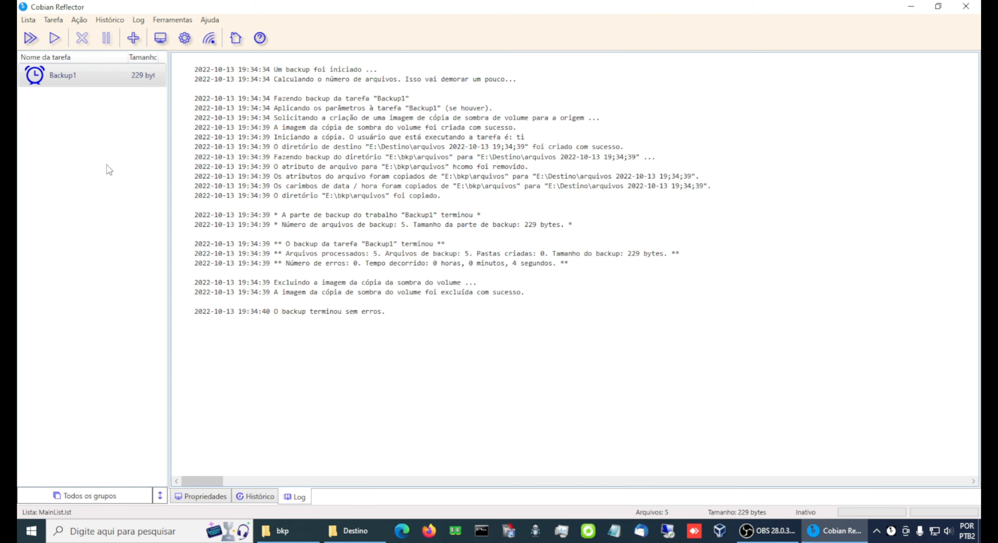
Run Backup1 once more and inspect the files in the newest timestamped folder in Destino.
click(54, 38)
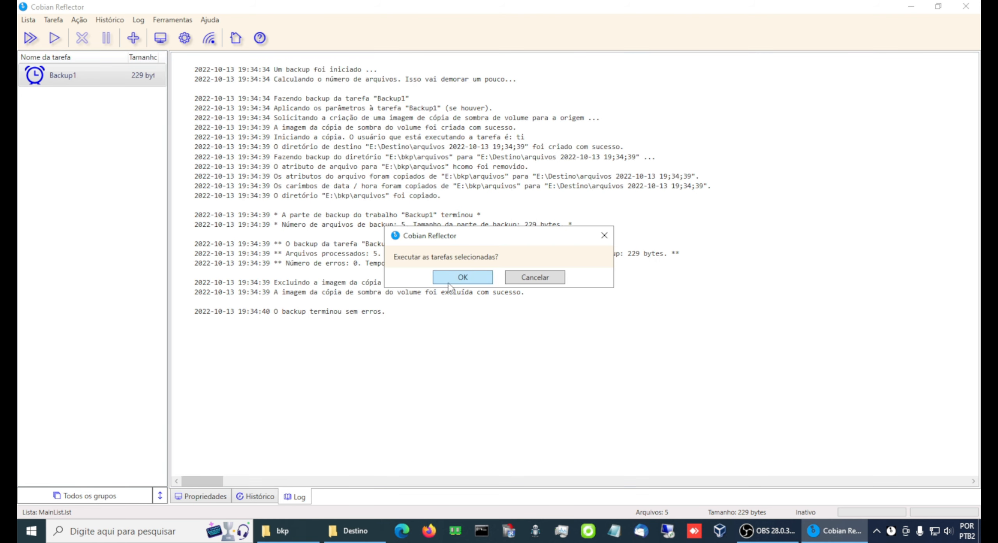
click(473, 278)
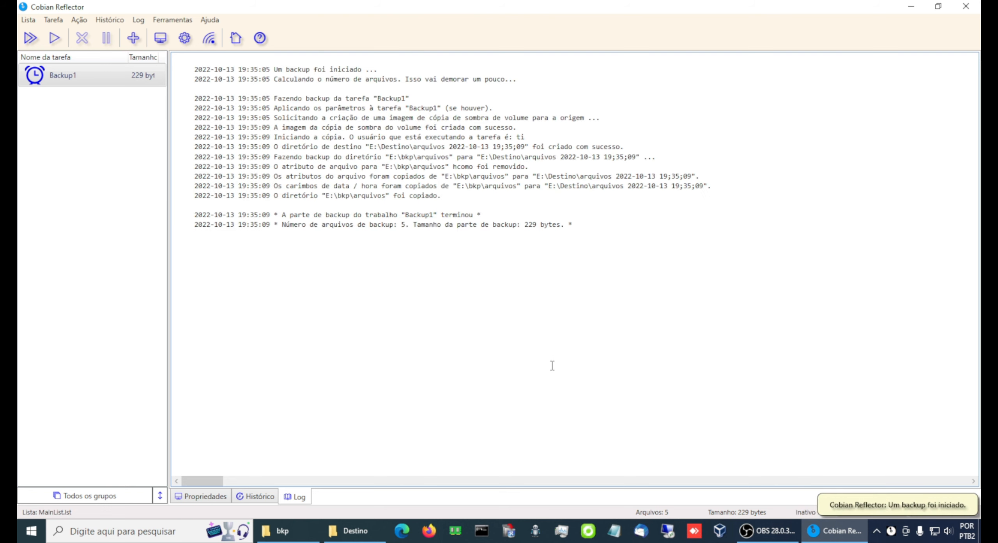
click(310, 535)
click(351, 530)
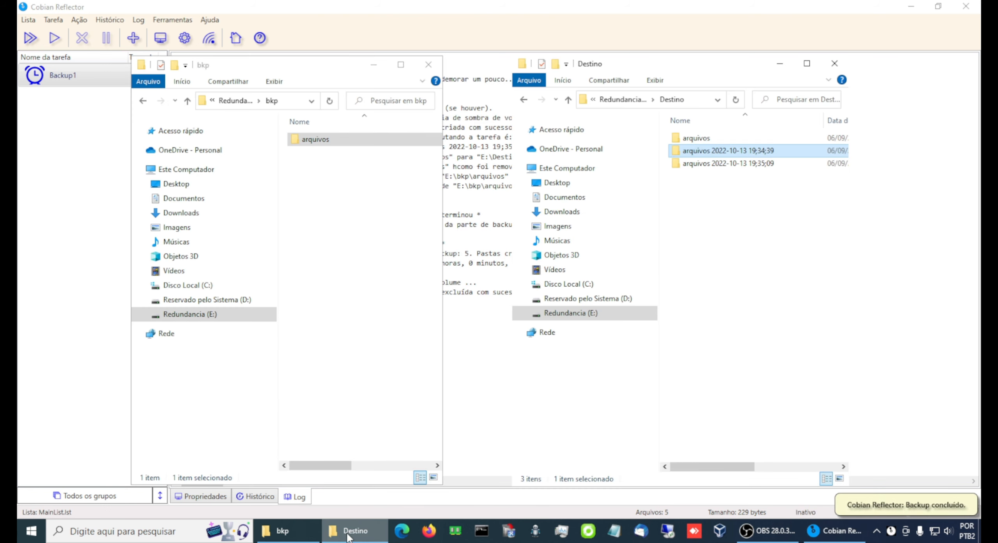
click(722, 166)
double_click(709, 164)
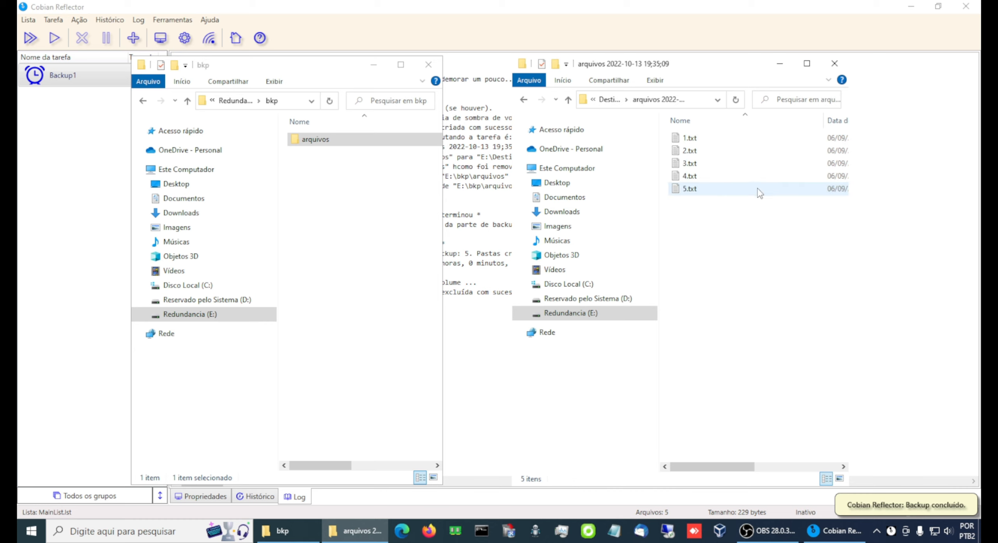
click(569, 100)
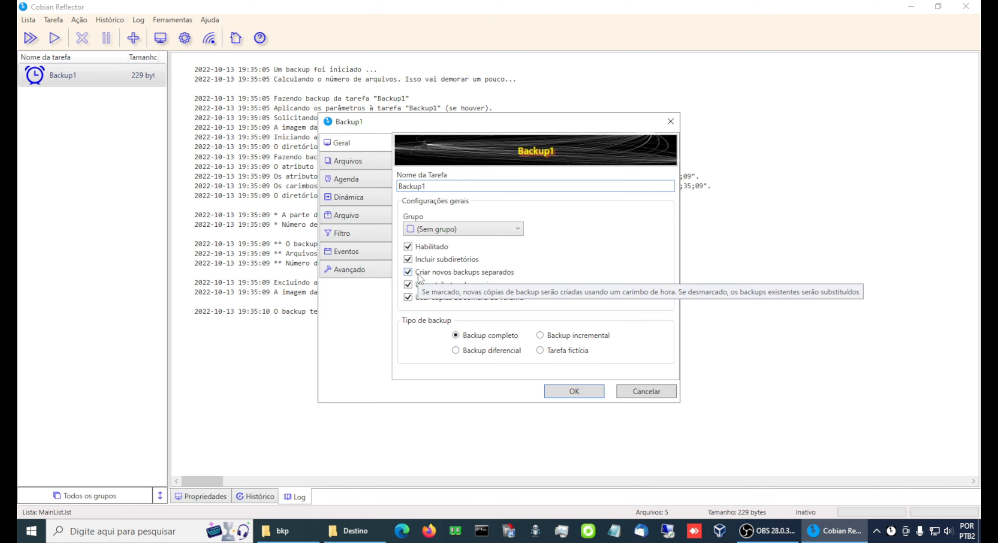
Review the timestamped folders in Destino against Backup1's separate-backups and full-backup settings, and save the task.
click(345, 535)
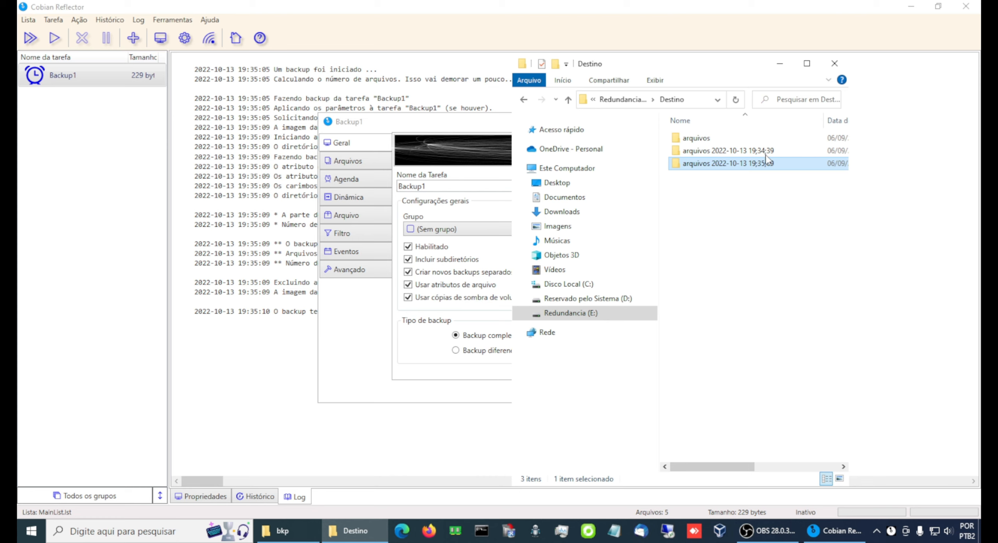
click(728, 151)
click(733, 163)
key(alt+Tab)
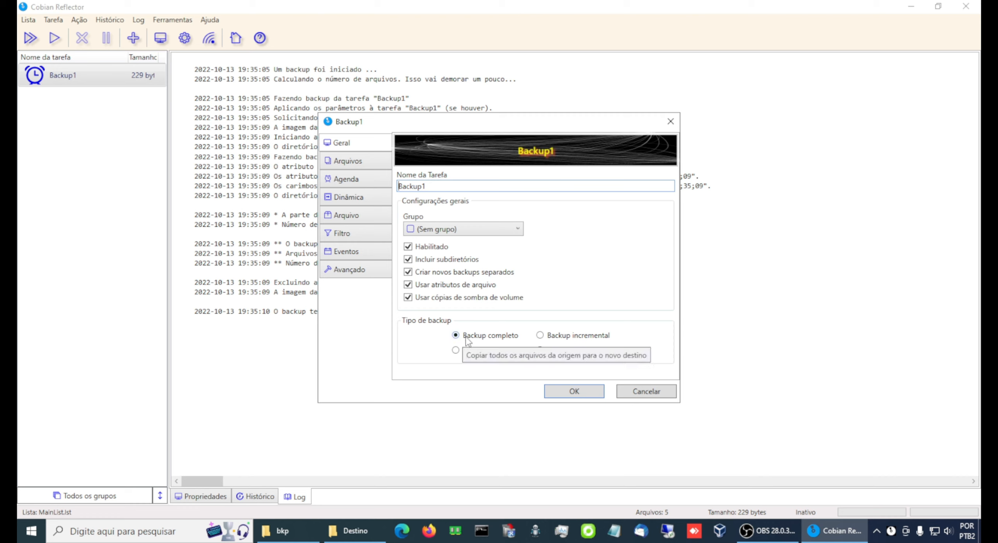
click(589, 394)
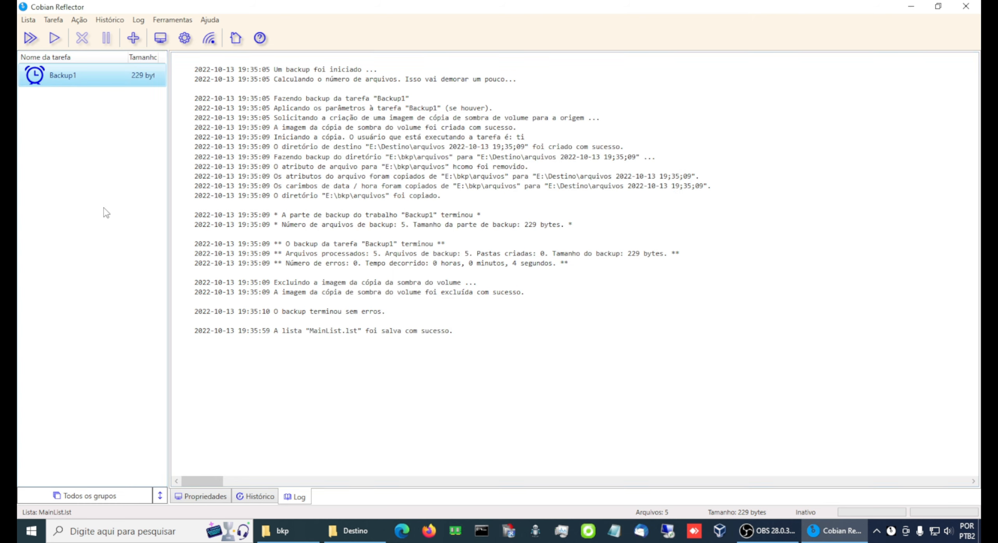
Try the differential and incremental backup types for Backup1, restore the full backup type and save the task.
right_click(69, 77)
click(101, 139)
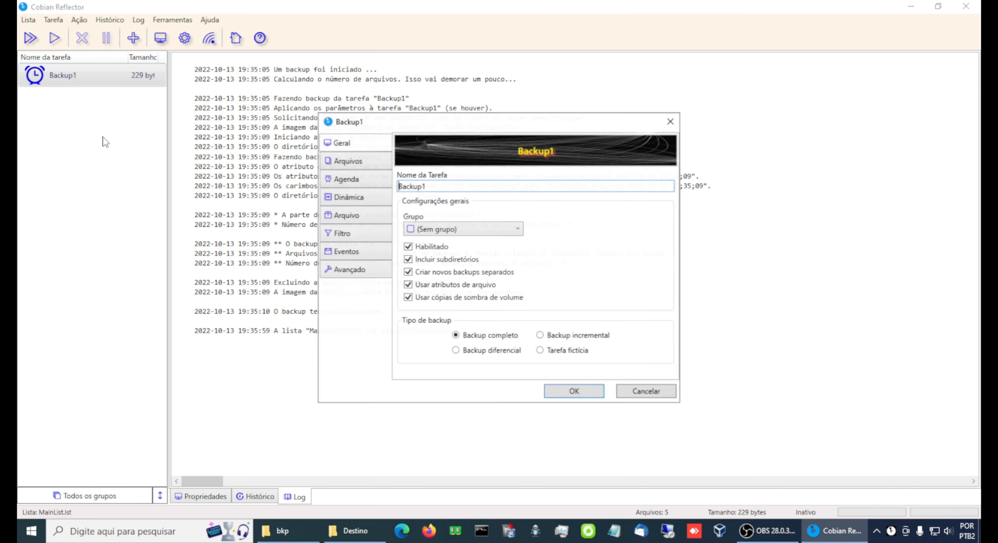
click(456, 350)
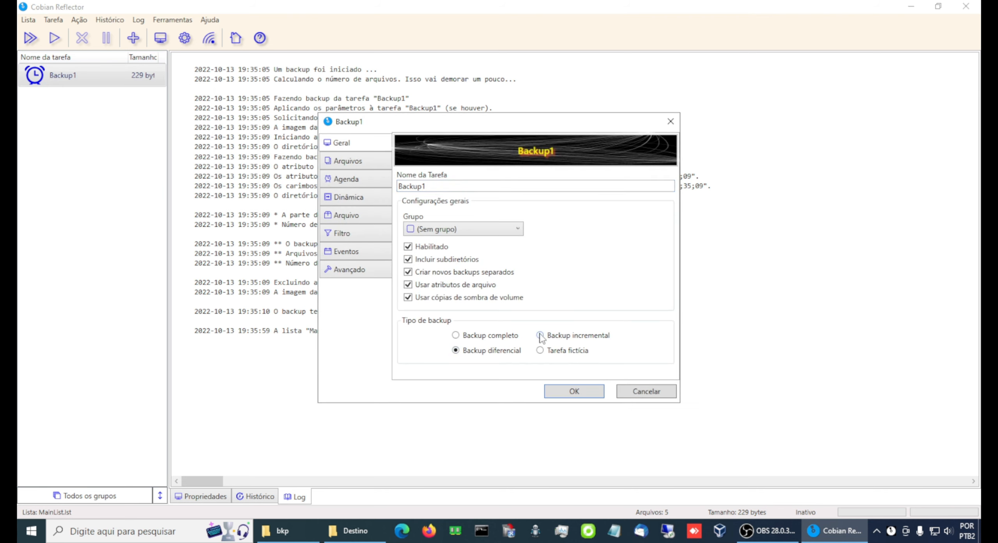
click(541, 336)
click(482, 337)
click(581, 392)
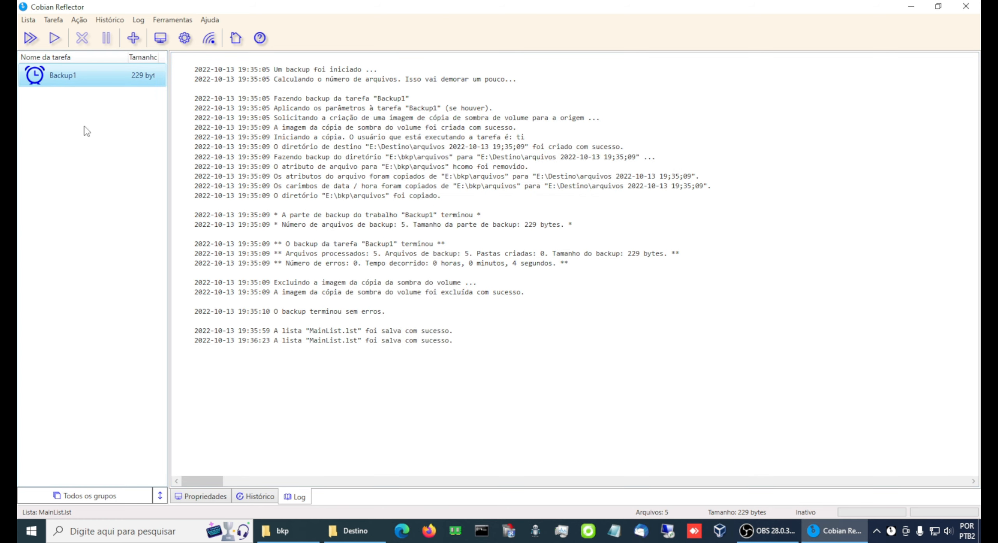
Set up a new incremental task named Backup2 with source E:\bkp\arquivos and destination E:\Destino.
click(134, 38)
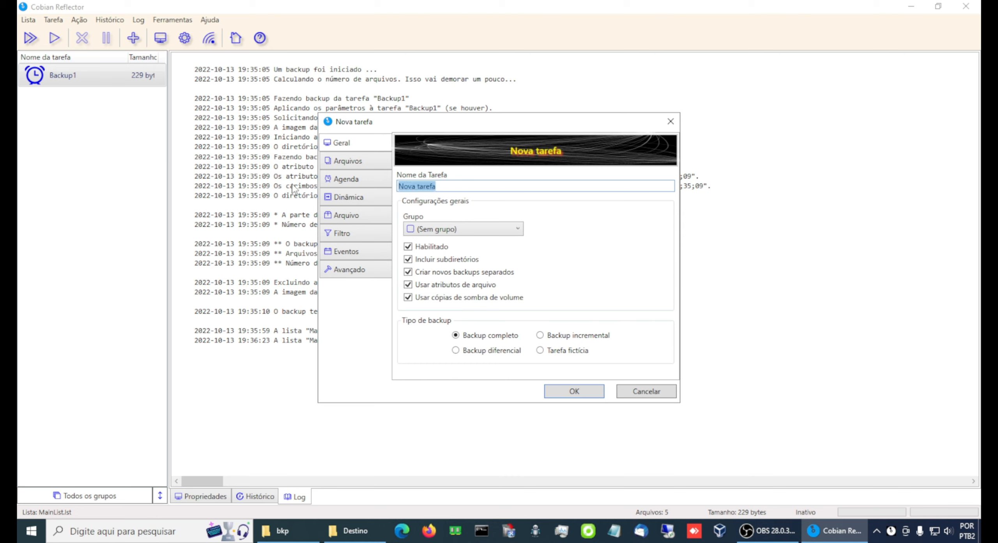
text(Backup2)
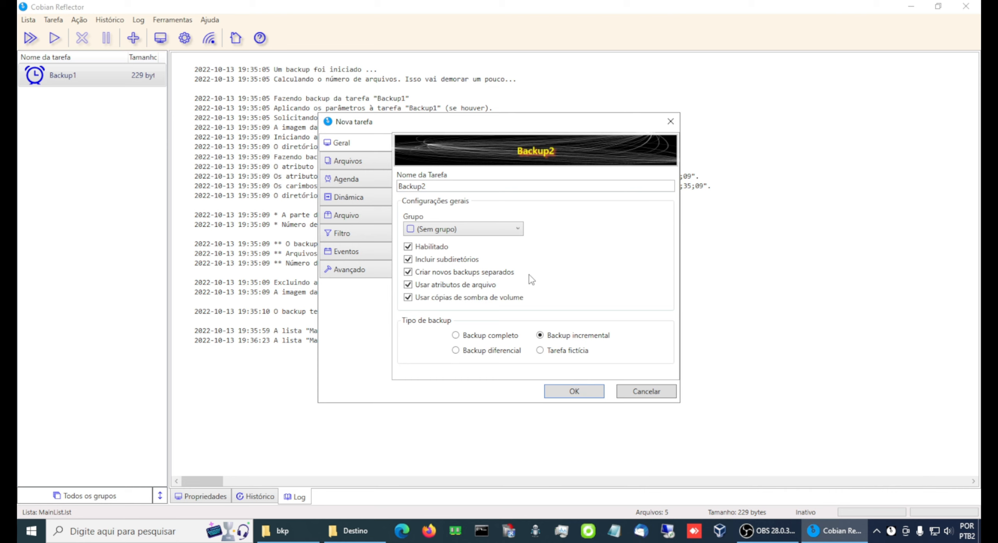
click(349, 163)
click(434, 246)
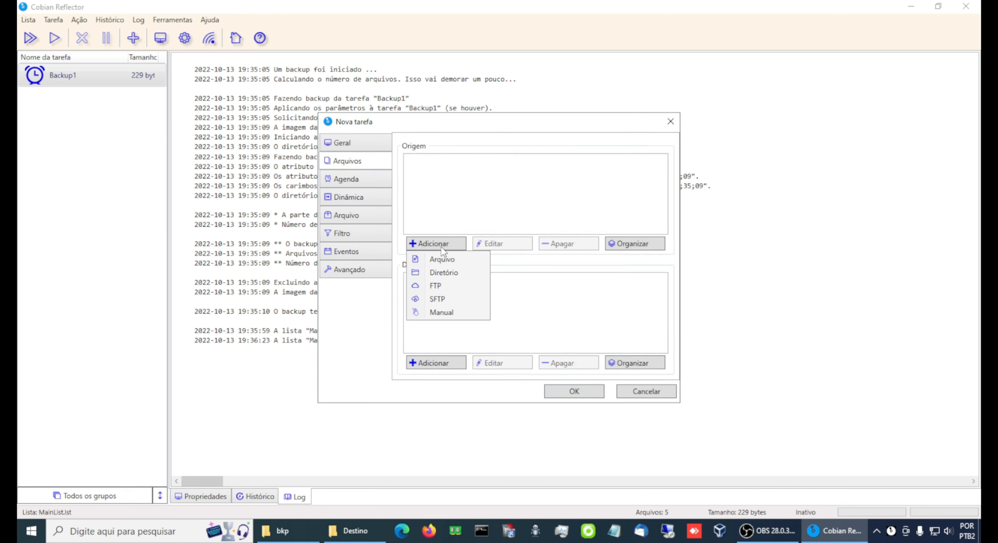
click(440, 269)
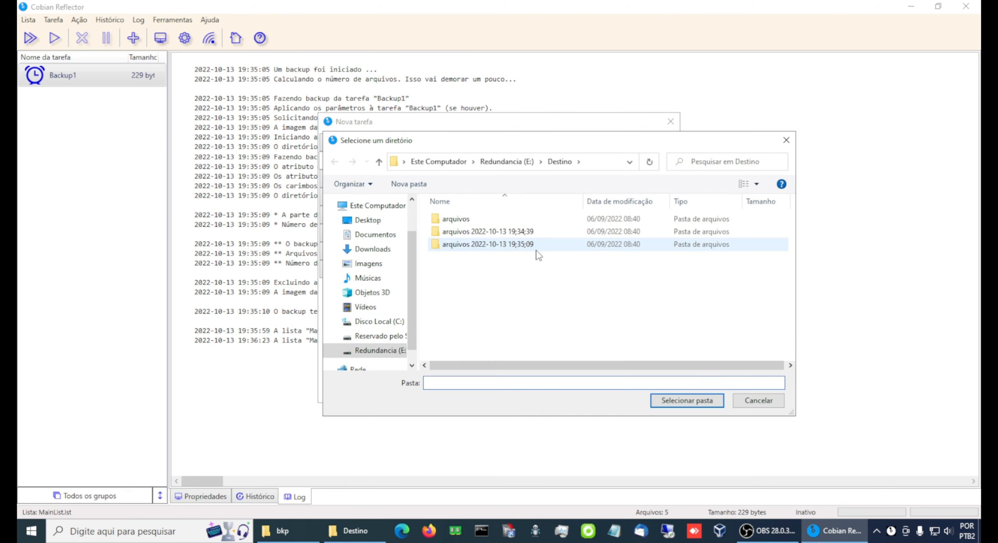
key(Return)
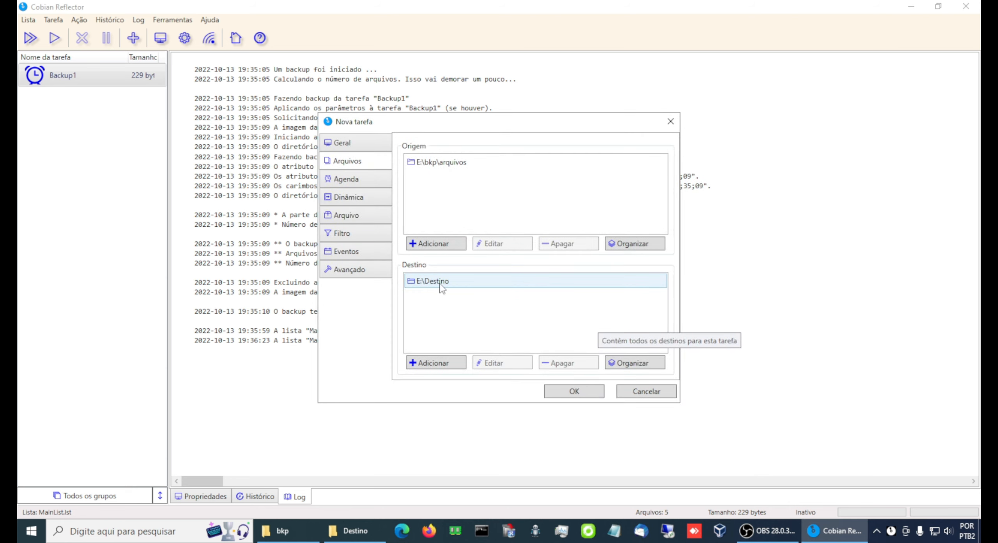
Review Backup2's schedule, retention, compression, filter, event and advanced settings without changing them, and save the new task.
click(346, 180)
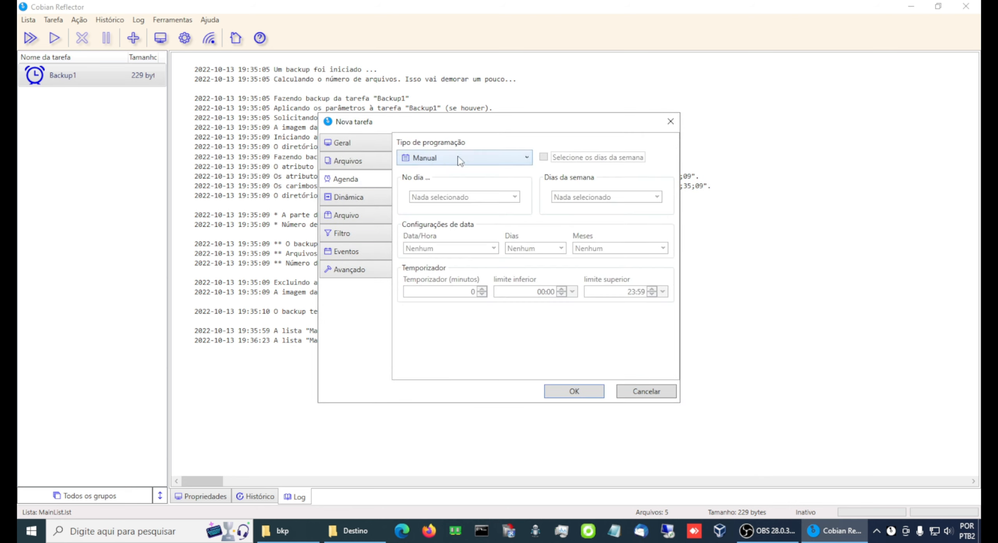
click(359, 197)
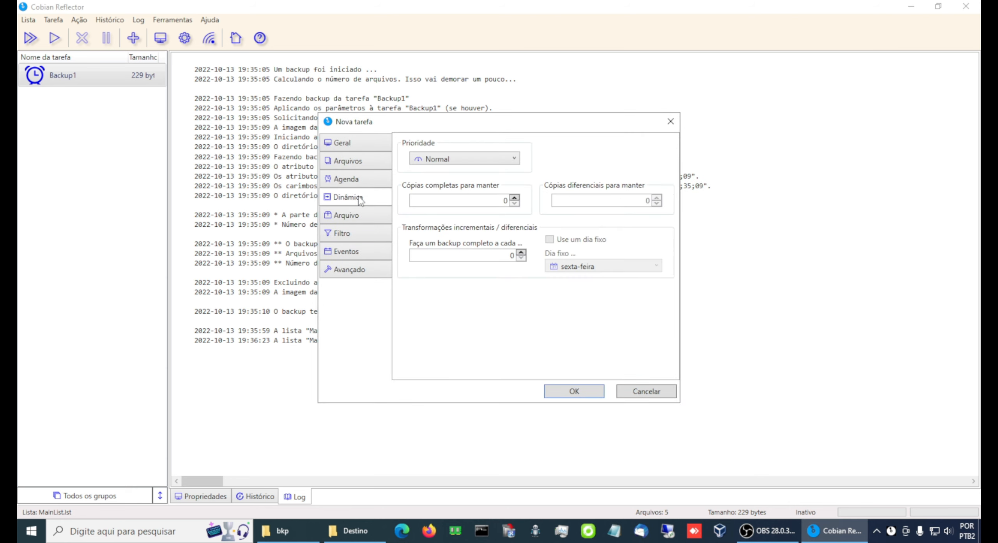
click(353, 219)
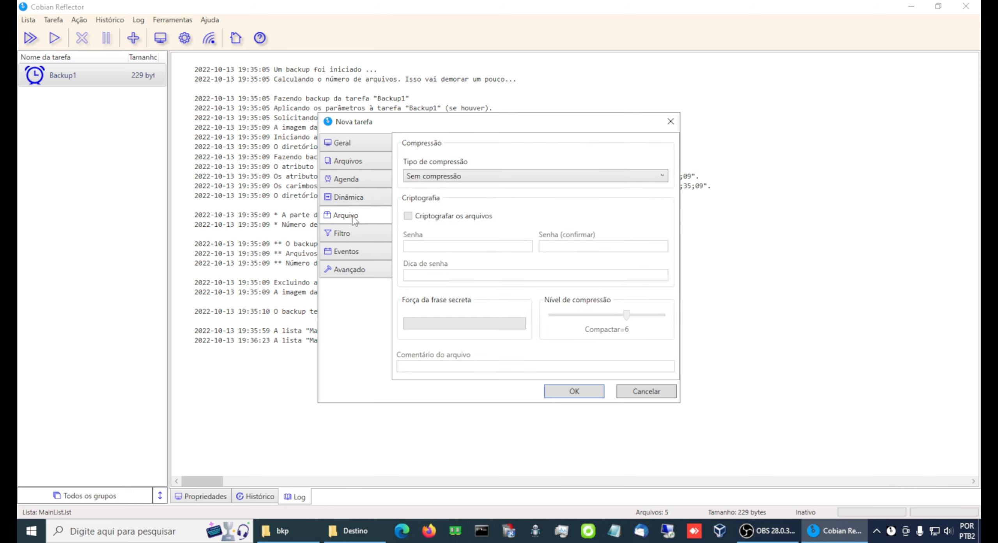
click(338, 235)
click(354, 253)
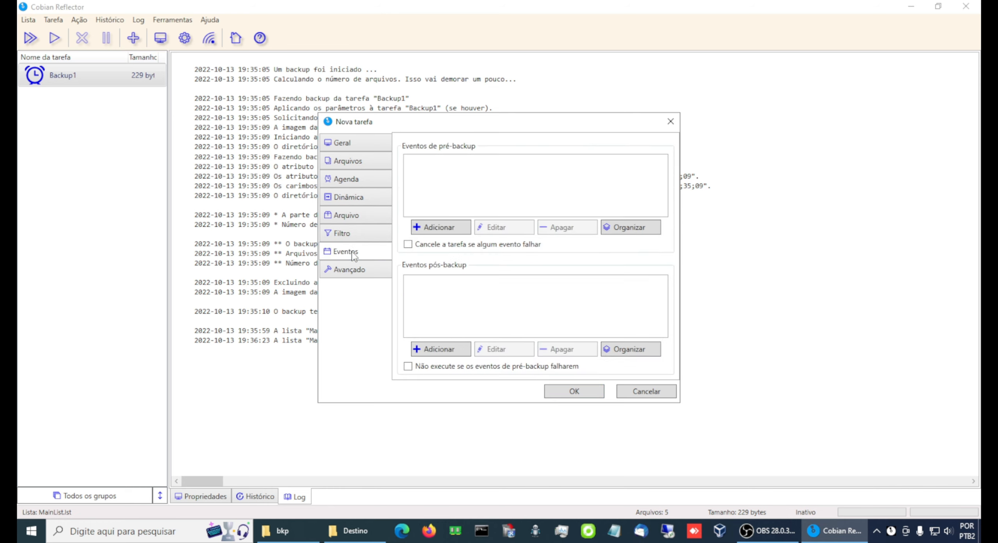
click(351, 271)
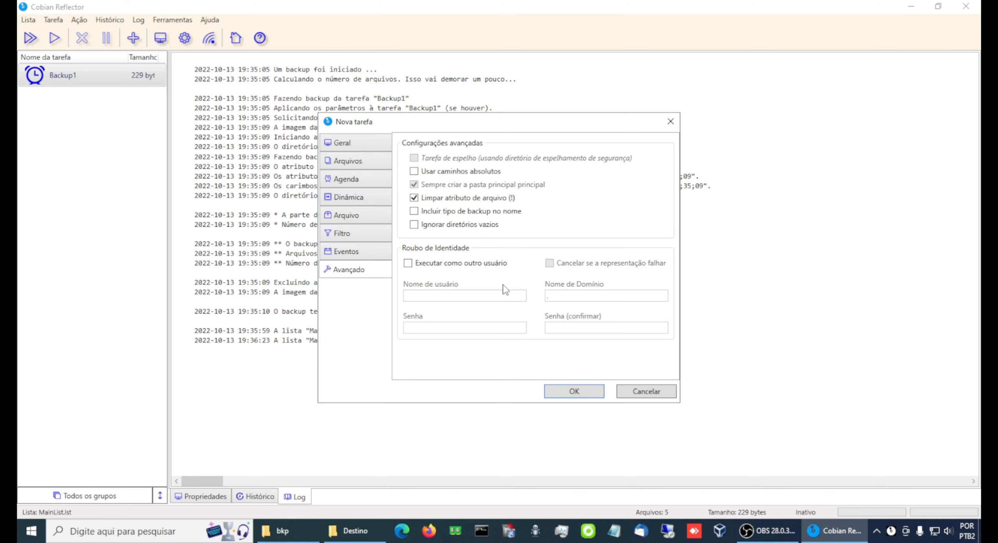
click(574, 392)
Run the Backup2 task for the first time and check the file counts, errors and completion line in the log.
click(83, 75)
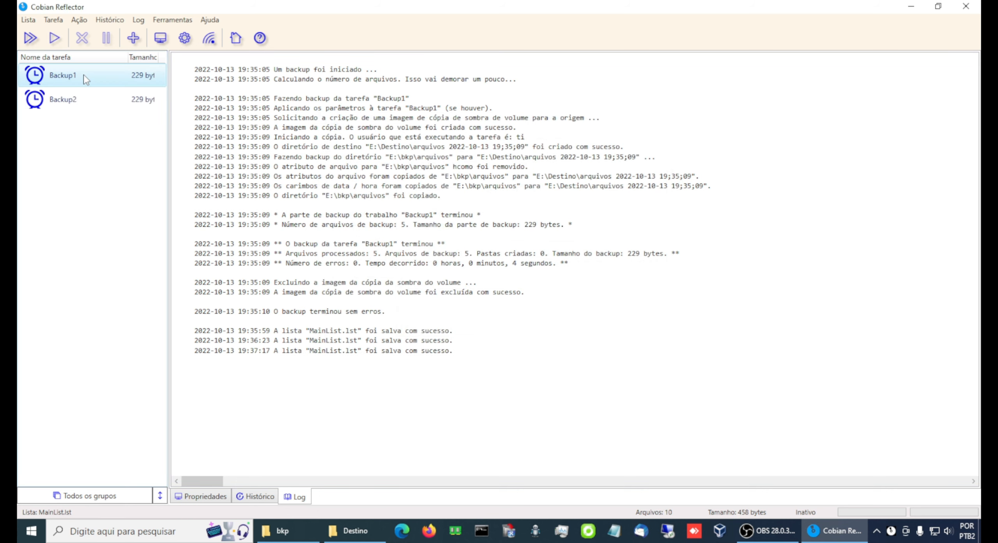
click(80, 101)
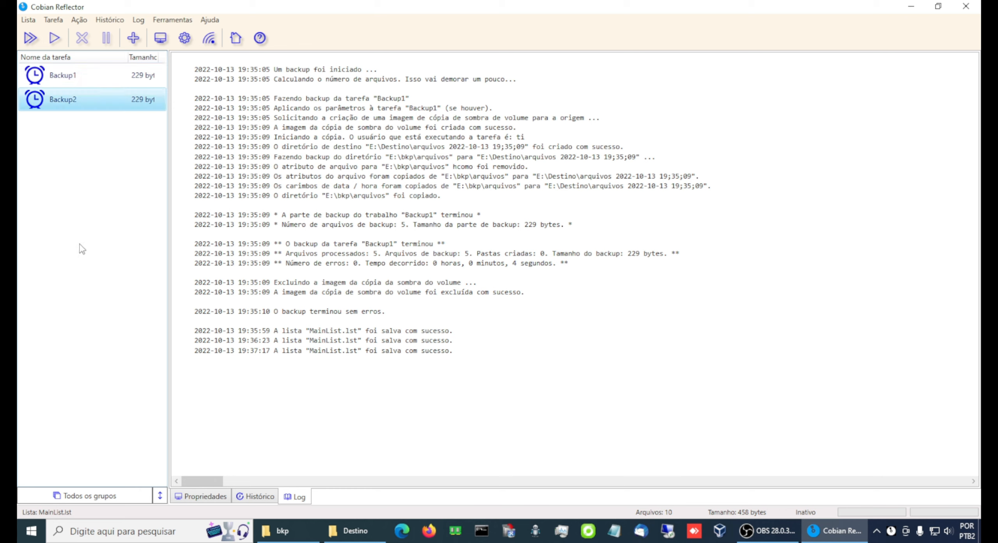
click(55, 39)
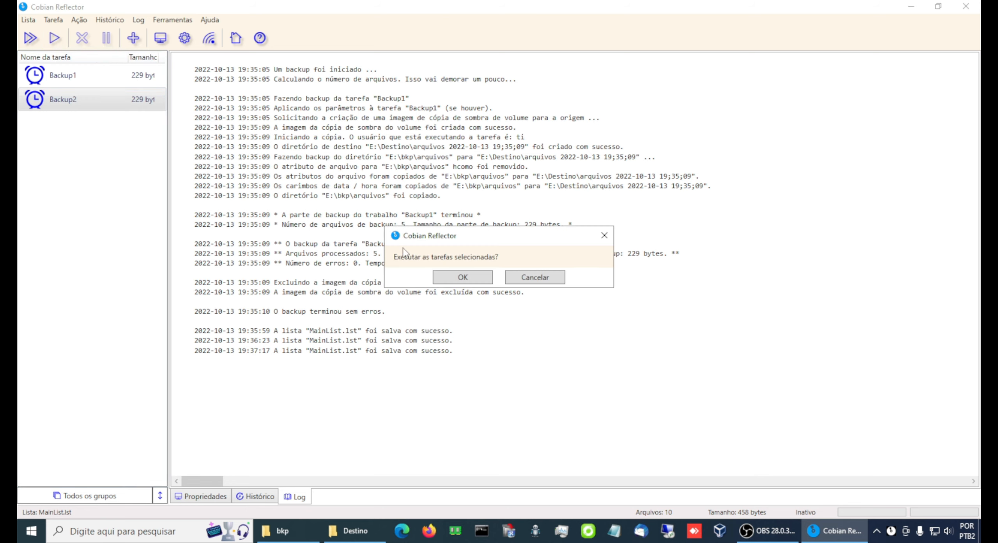
click(461, 278)
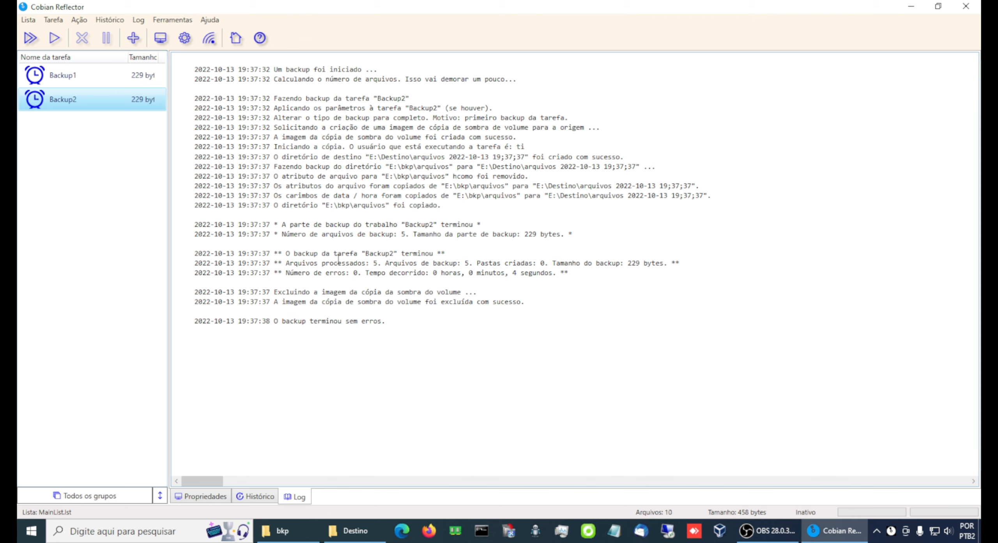
drag(338, 259, 573, 274)
click(461, 259)
click(608, 302)
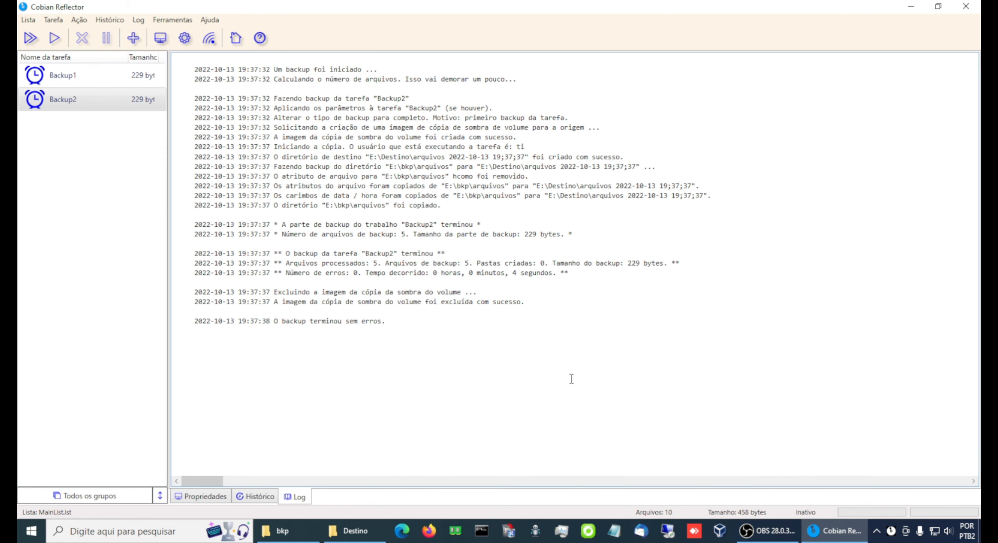
drag(414, 328, 258, 313)
click(395, 378)
Compare the contents of the 19;35;09 and 19;37;37 timestamped folders in Destino, returning to the Destino folder.
click(312, 530)
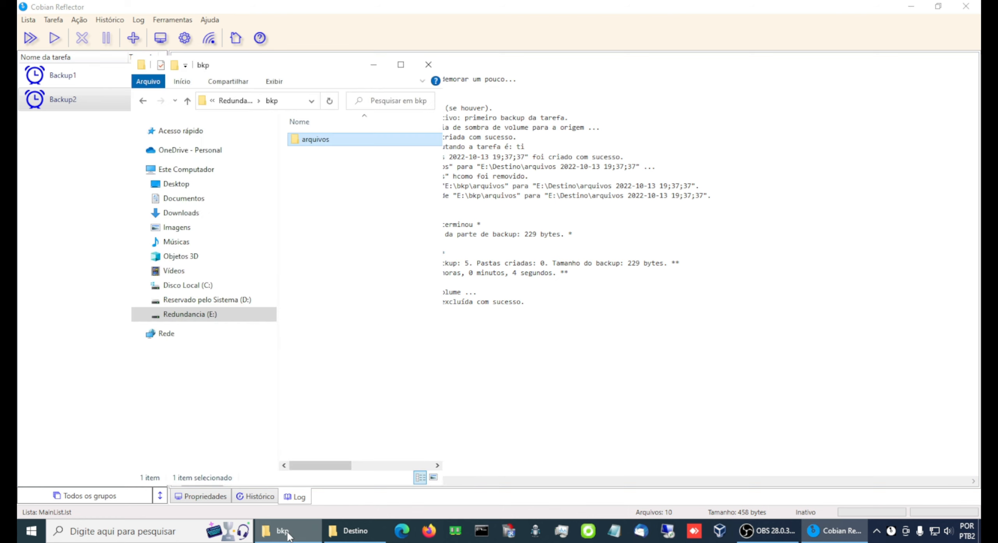
click(367, 531)
click(681, 176)
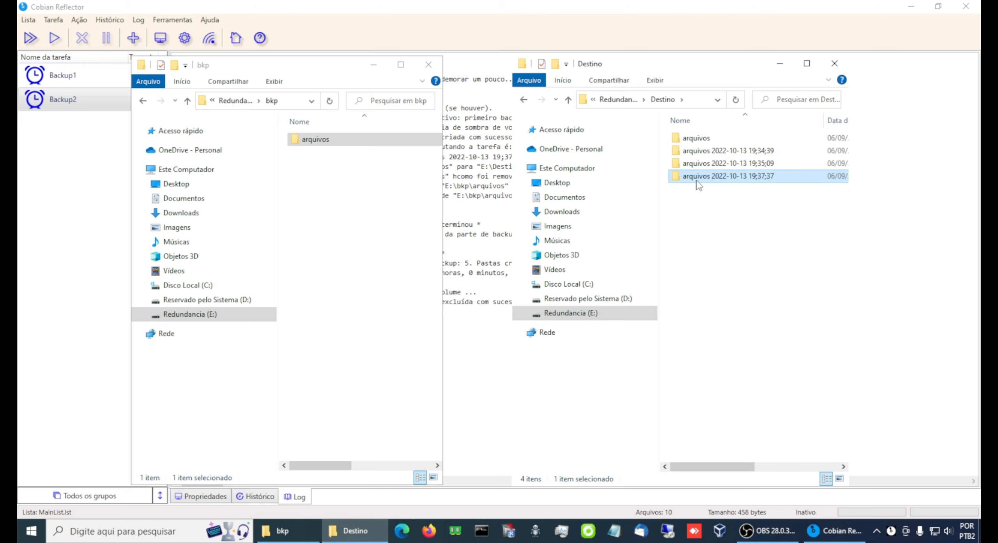
click(749, 163)
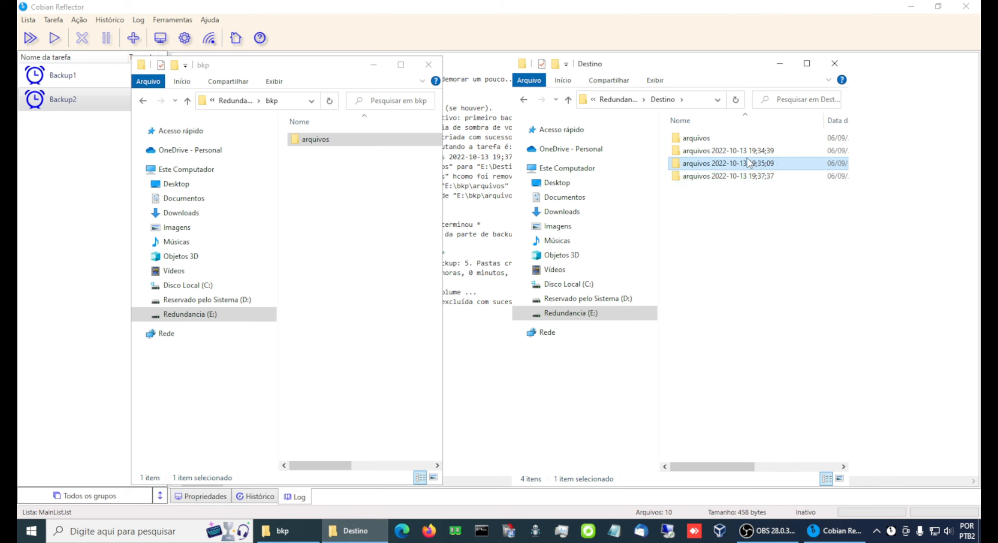
click(733, 150)
double_click(701, 167)
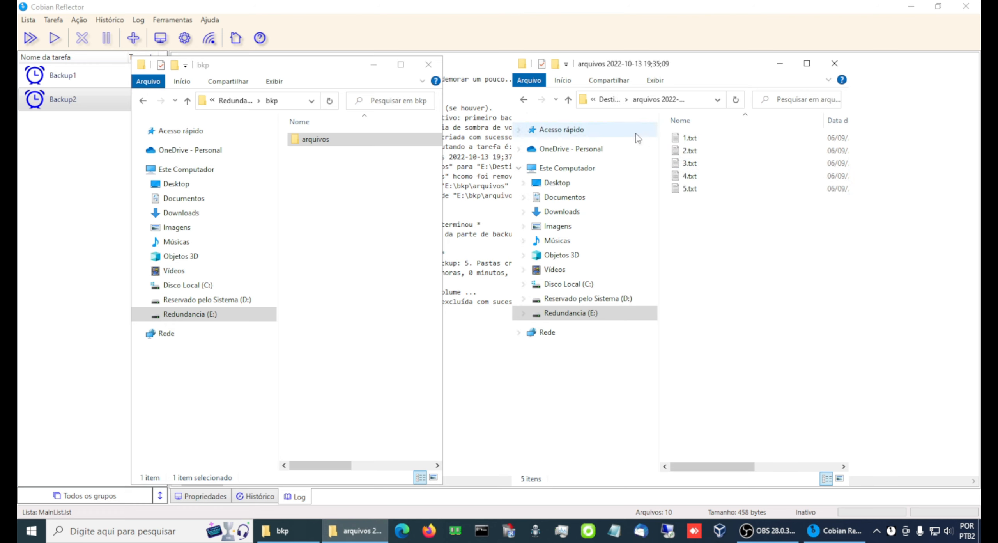
click(568, 99)
double_click(698, 176)
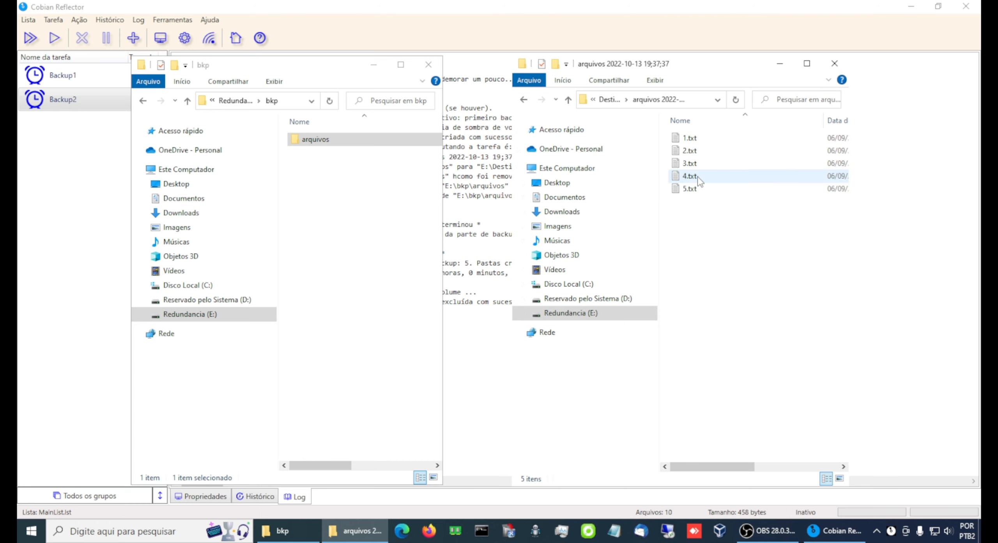
click(568, 100)
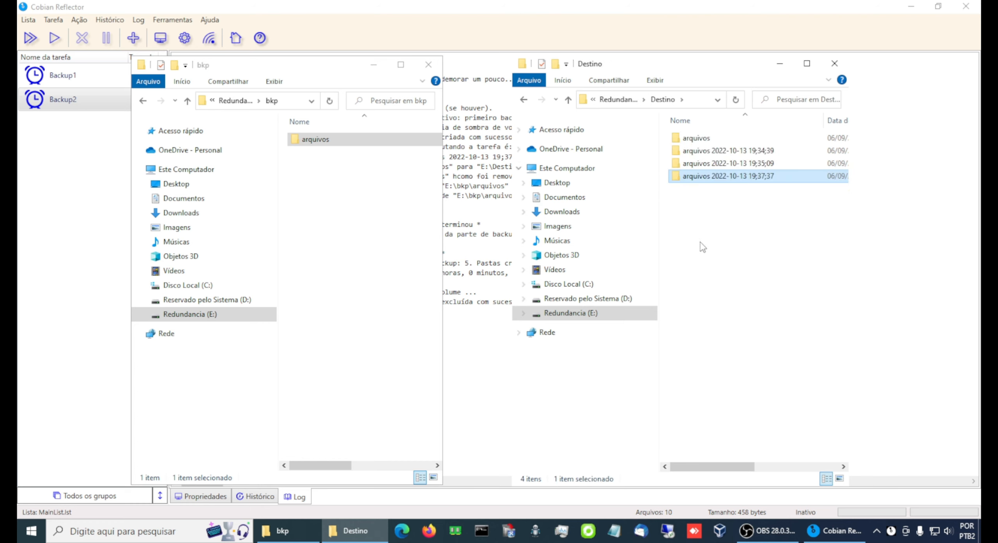
double_click(708, 180)
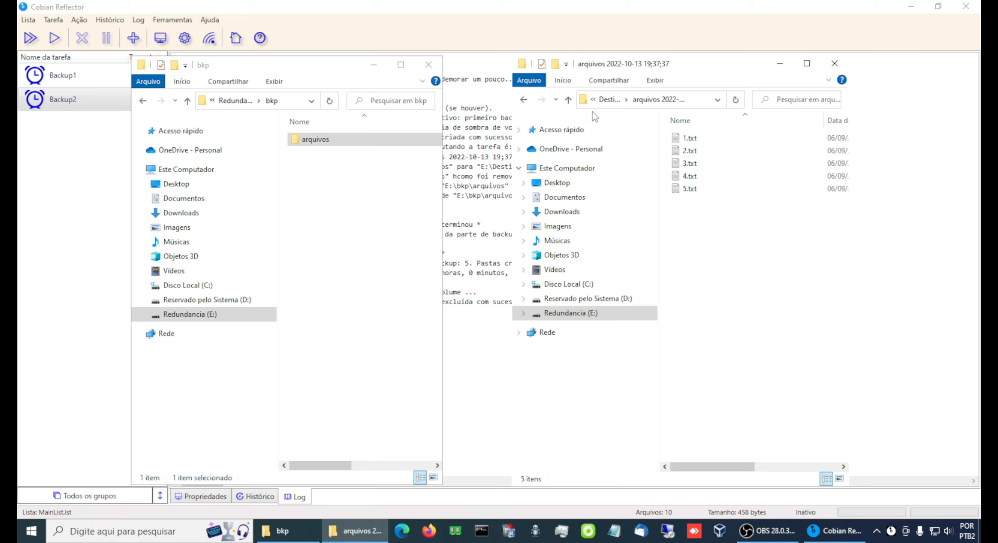
click(568, 100)
Run Backup2 again with the source files unchanged and check the processed and backed-up file counts in the log.
click(101, 111)
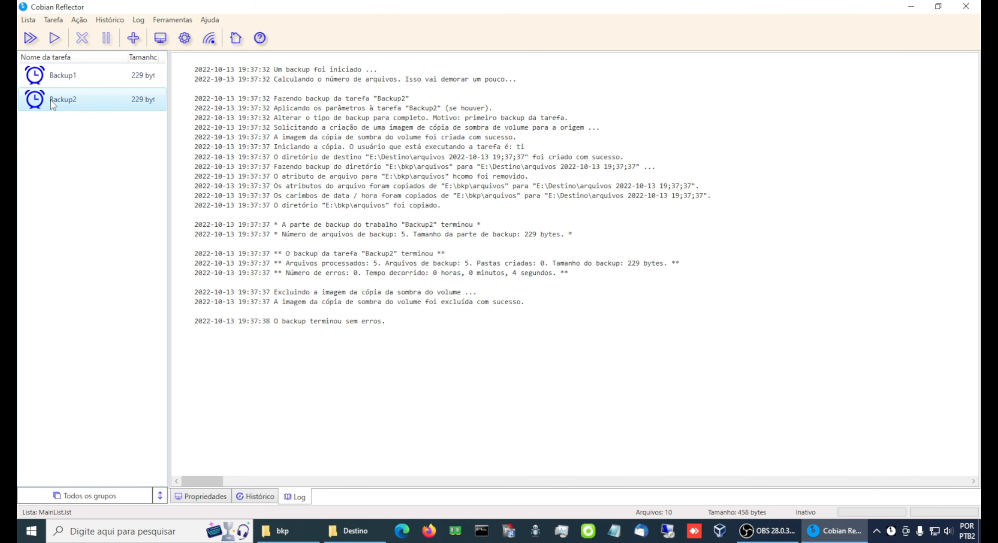
click(55, 38)
click(460, 277)
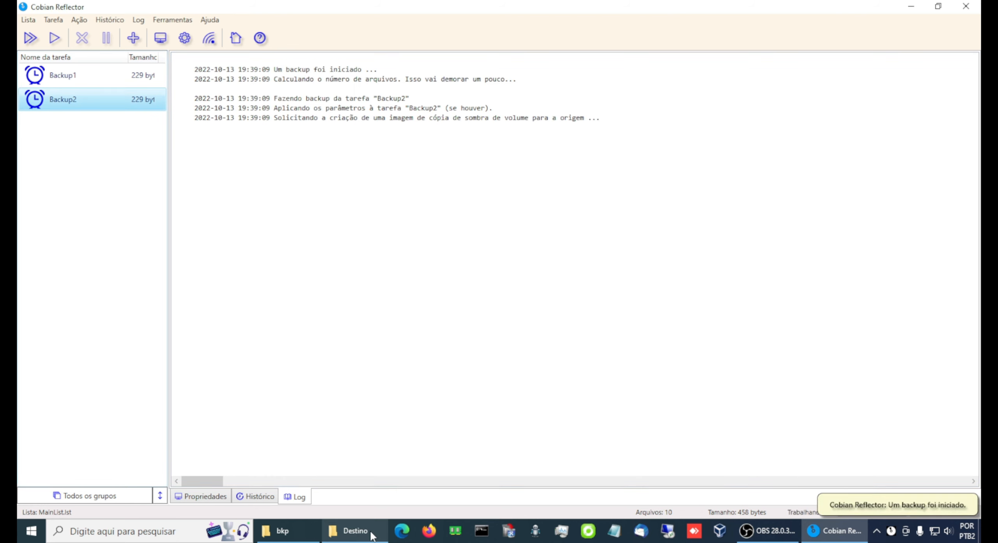
mouse_move(370, 534)
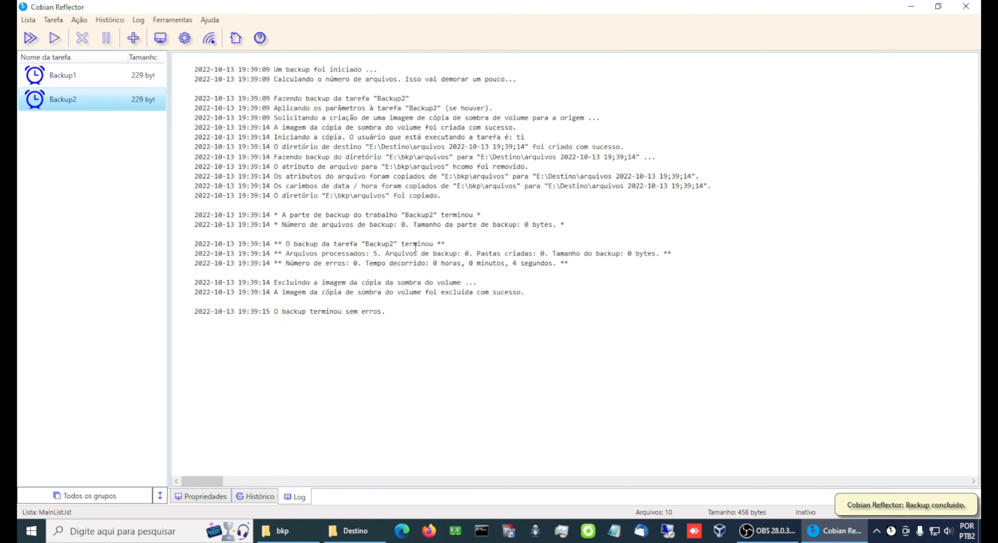
drag(329, 252, 396, 252)
click(459, 320)
drag(457, 253, 533, 254)
click(581, 329)
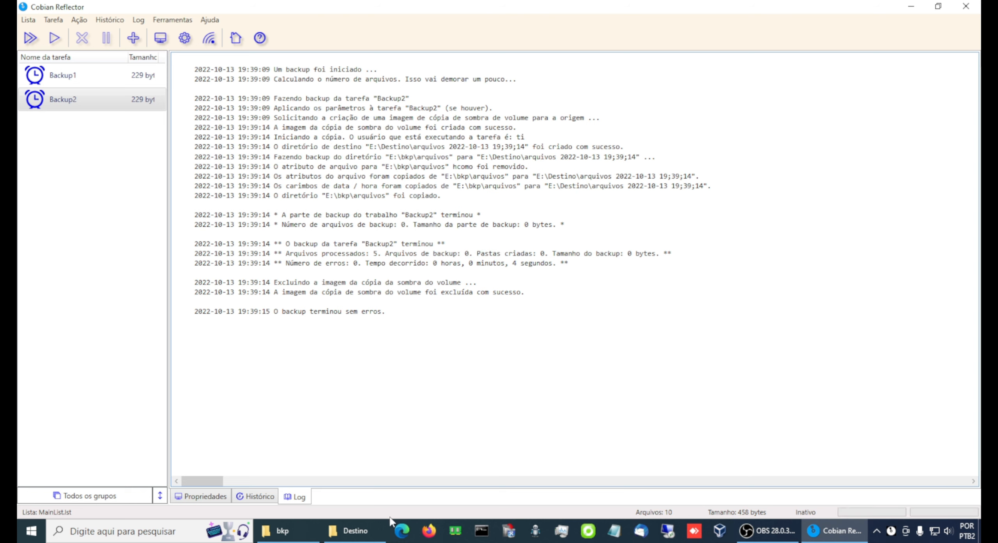
click(354, 531)
click(294, 534)
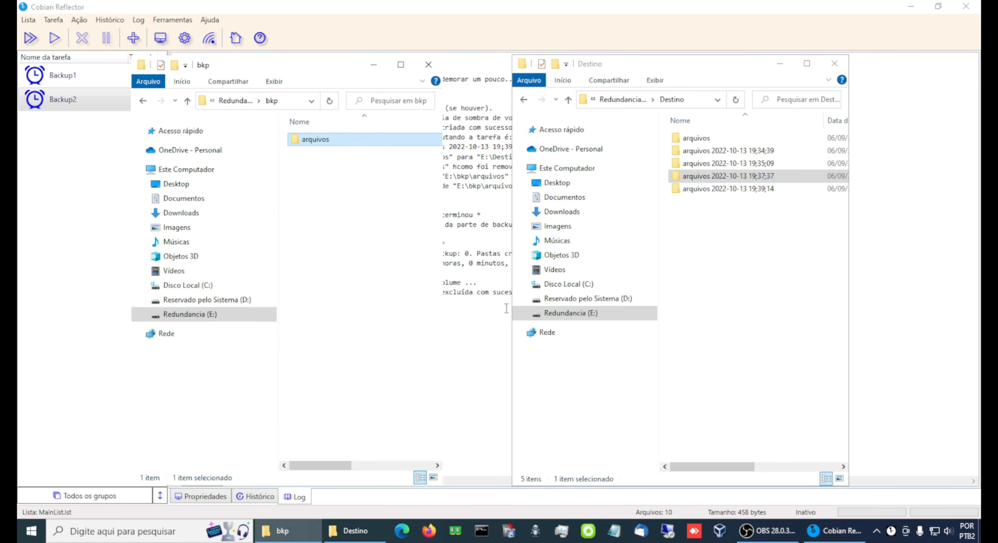
click(730, 190)
double_click(726, 191)
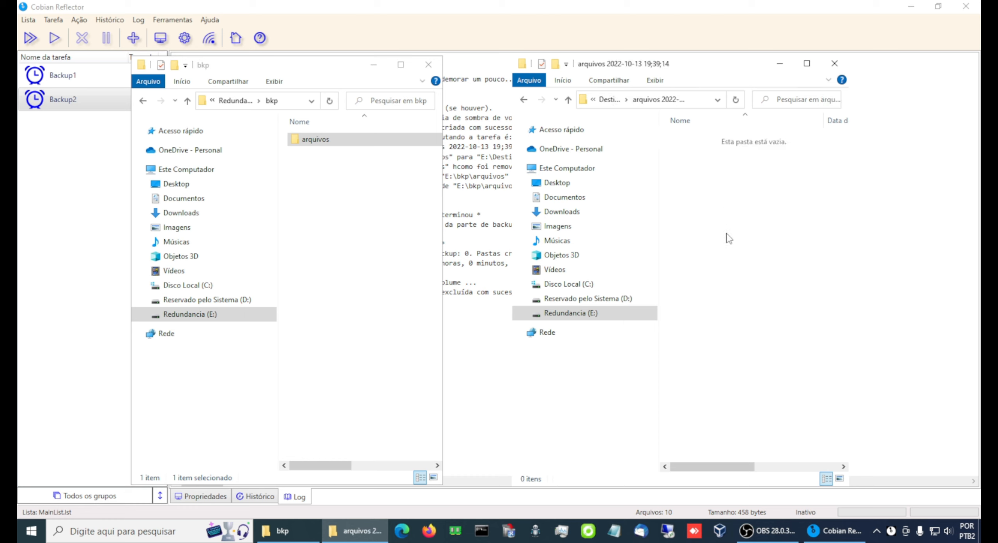
click(569, 99)
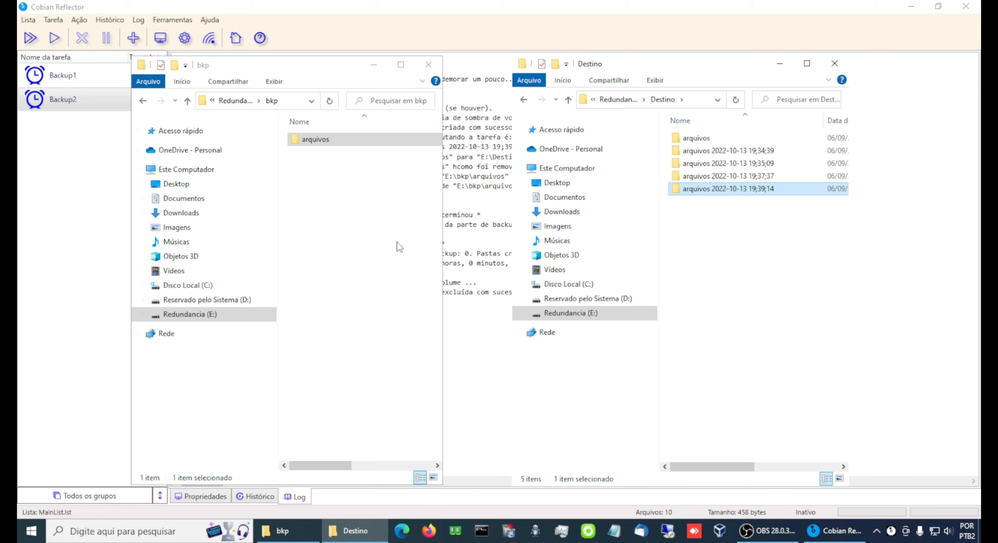
Shorten the first line of 3.txt in the source folder bkp\arquivos to 90578, save the file and close it.
double_click(322, 144)
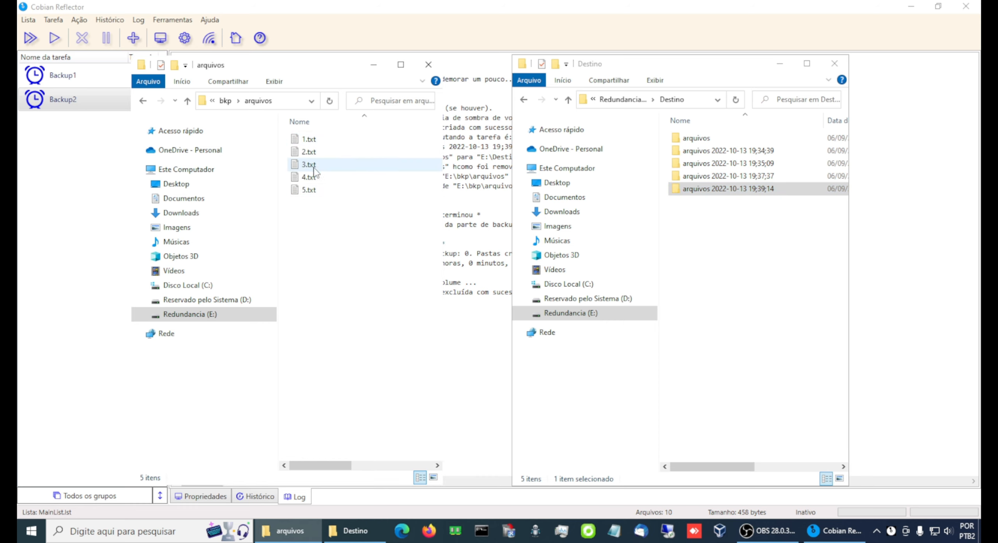
double_click(313, 167)
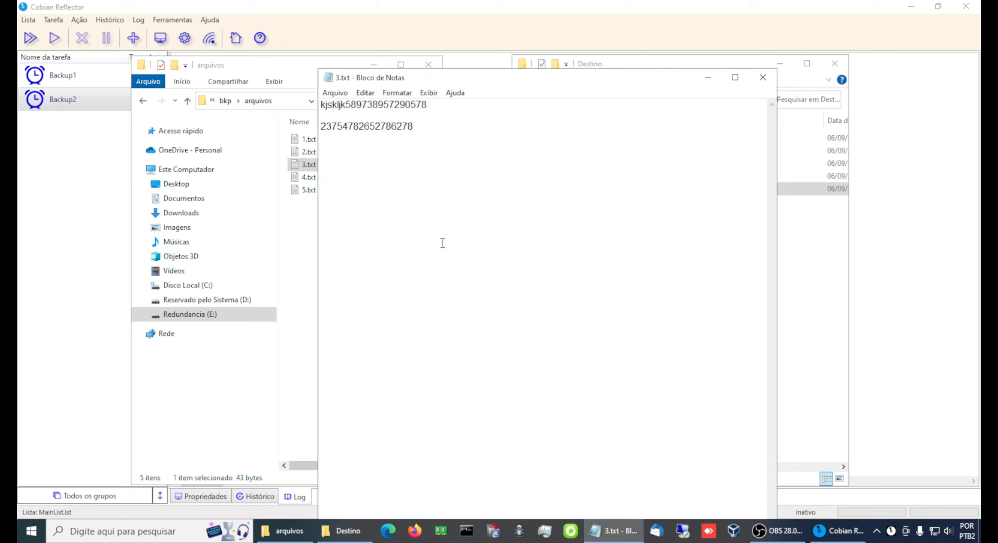
key(Delete)
key(Delete)
key(Delete)
key(Delete)
key(Delete)
key(Delete)
key(Delete)
key(Delete)
key(Delete)
key(Delete)
key(Delete)
key(Delete)
key(Delete)
key(Delete)
key(Delete)
key(Delete)
key(Delete)
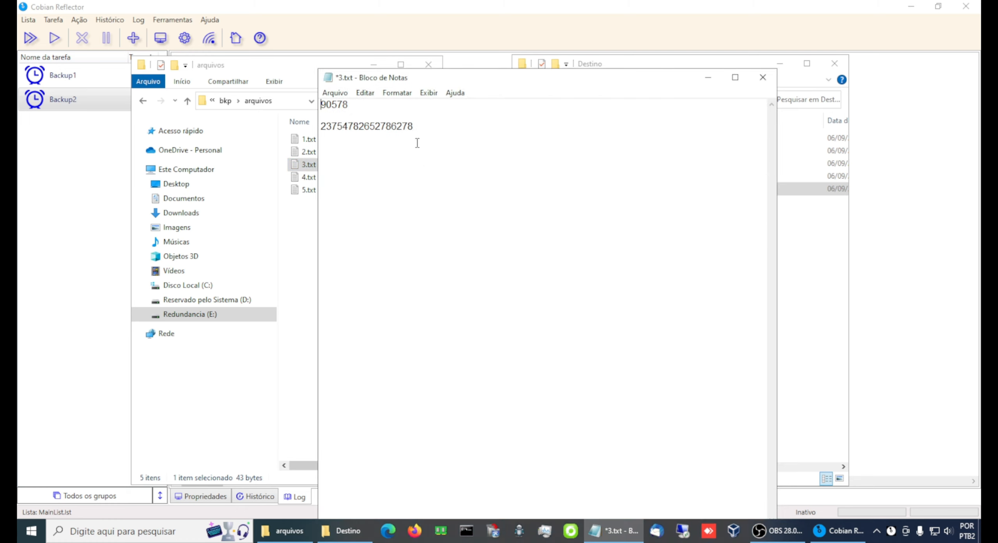
click(335, 93)
click(363, 148)
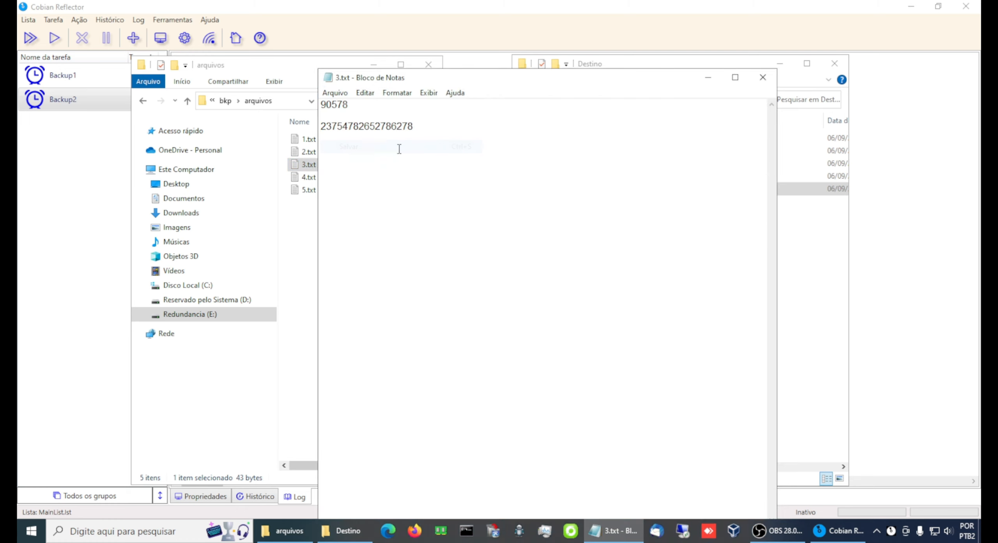
click(763, 77)
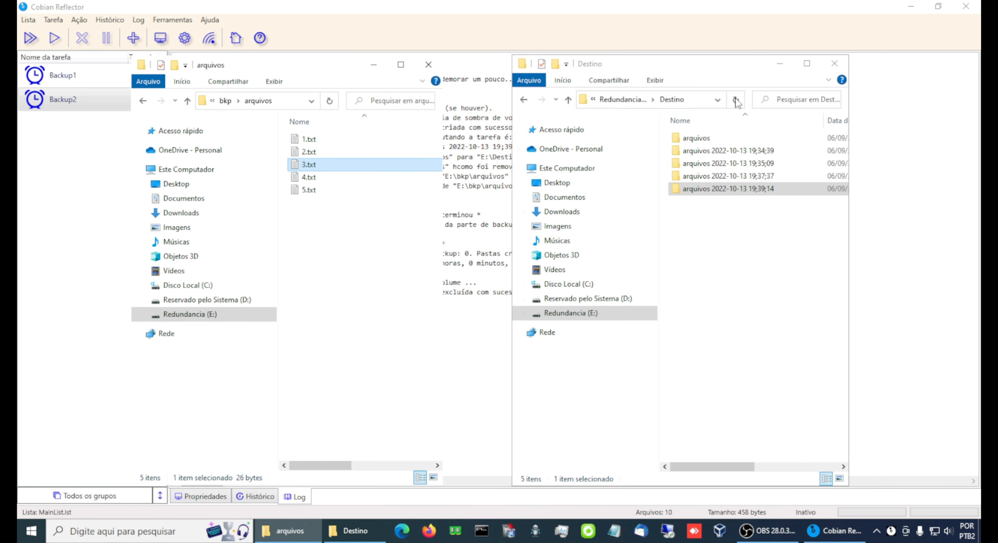
Run Backup2 with the modified 3.txt in the source and check the processed and backed-up file counts in the log.
click(71, 176)
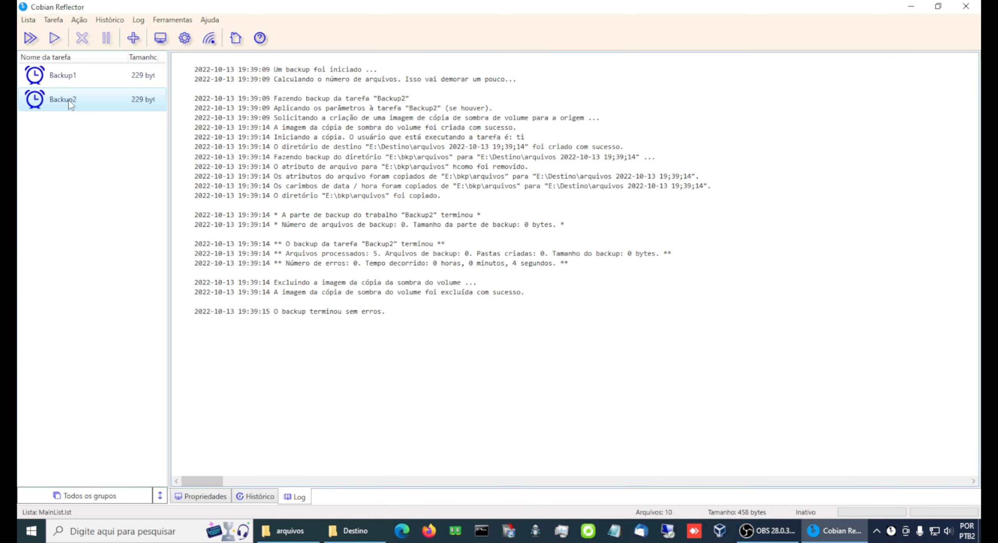
click(55, 38)
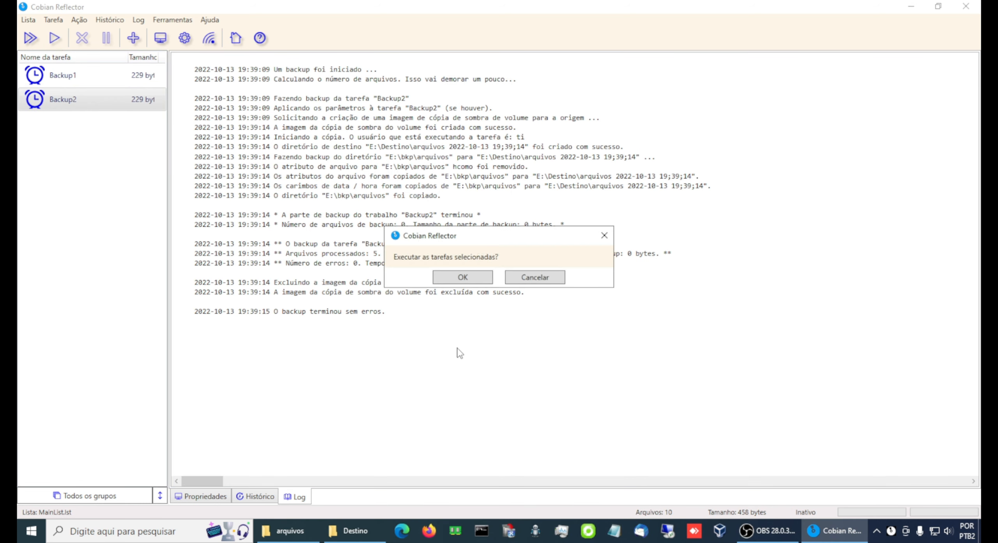
click(463, 278)
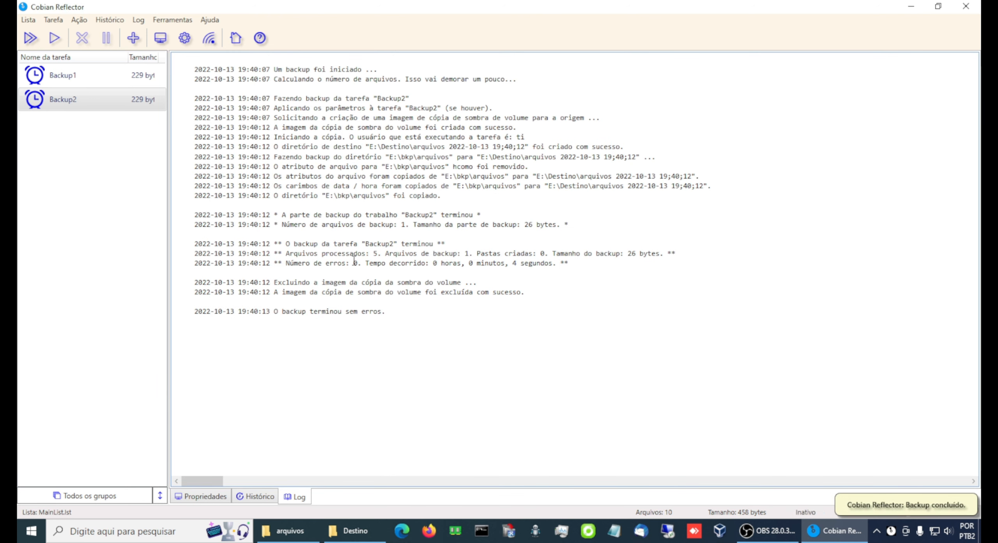
drag(356, 253, 480, 255)
click(495, 296)
click(514, 316)
click(290, 530)
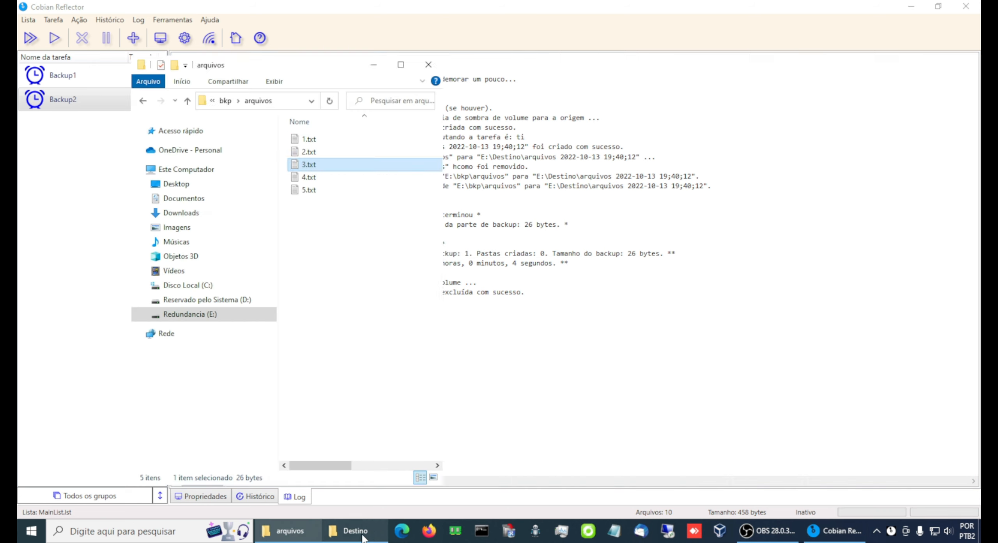
click(351, 530)
click(735, 202)
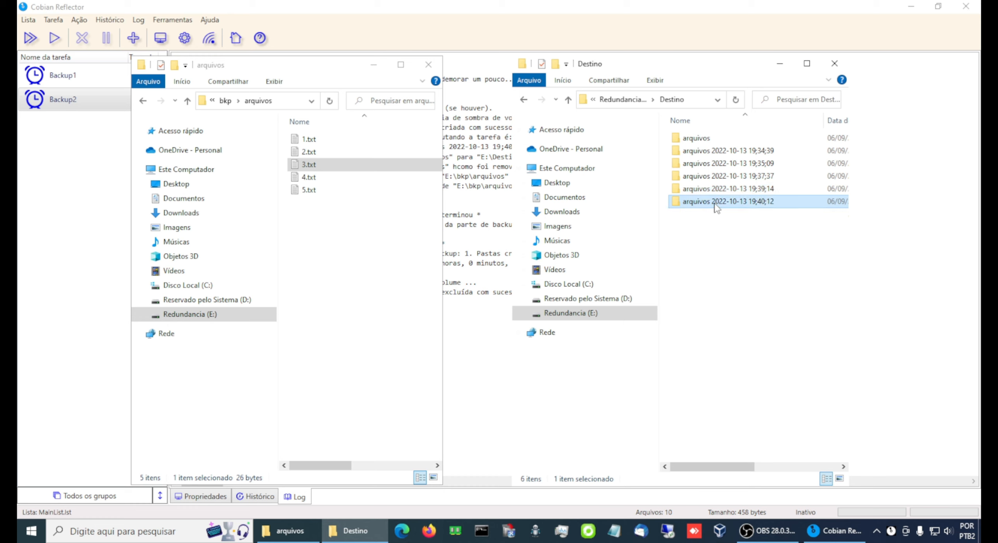
double_click(717, 202)
click(689, 141)
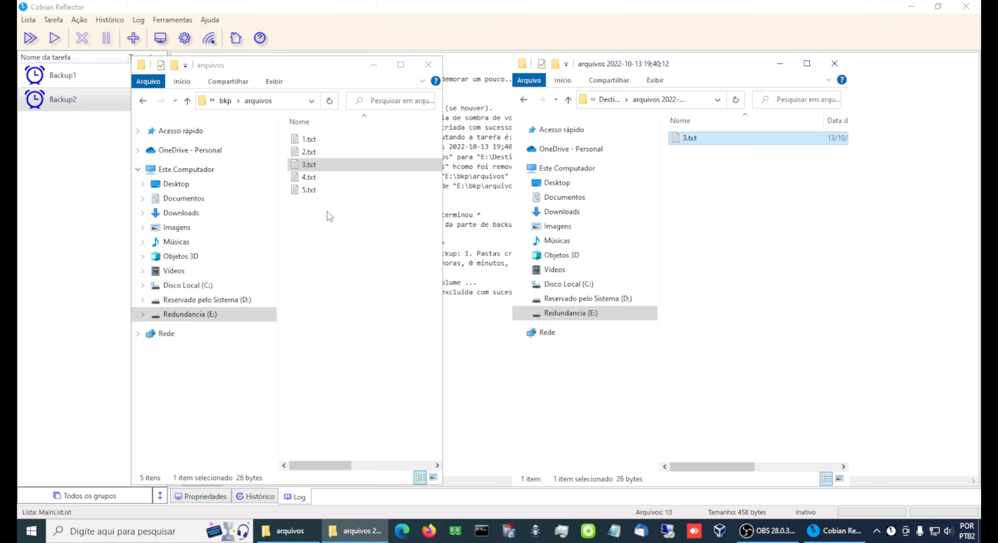
Delete the opening text of 5.txt in bkp\arquivos so it starts with sjfgjksfgjksfgjsknsjkdnkjfsdnjk, then save and close the file.
double_click(308, 190)
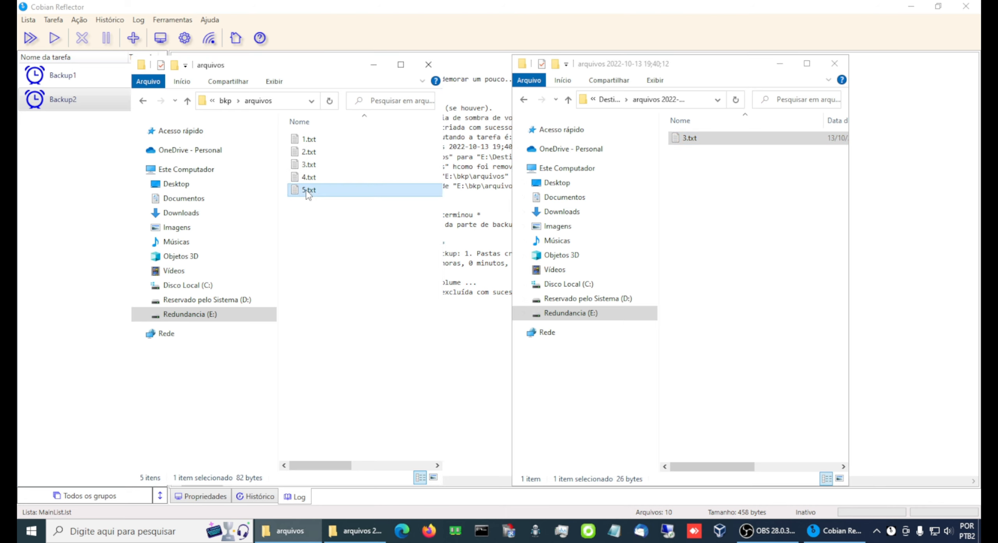
key(Delete)
key(Delete)
key(Delete)
key(Delete)
key(Delete)
key(Delete)
key(Delete)
key(Delete)
key(Delete)
key(Delete)
key(Delete)
key(Delete)
key(Delete)
key(Delete)
key(Delete)
key(Delete)
key(Delete)
key(Delete)
key(Delete)
key(Delete)
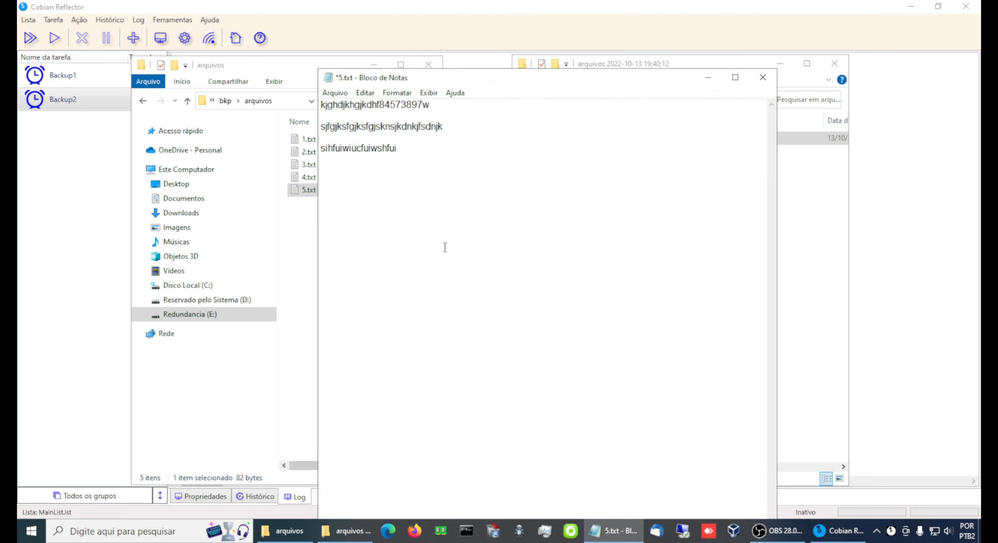
key(Delete)
key(Delete)
key(Delete)
key(Delete)
key(Delete)
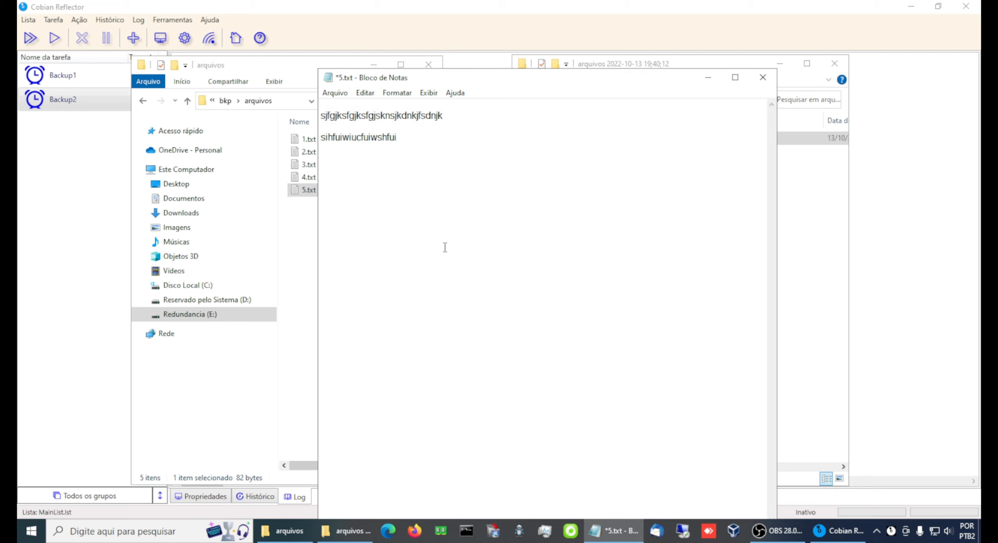
click(336, 92)
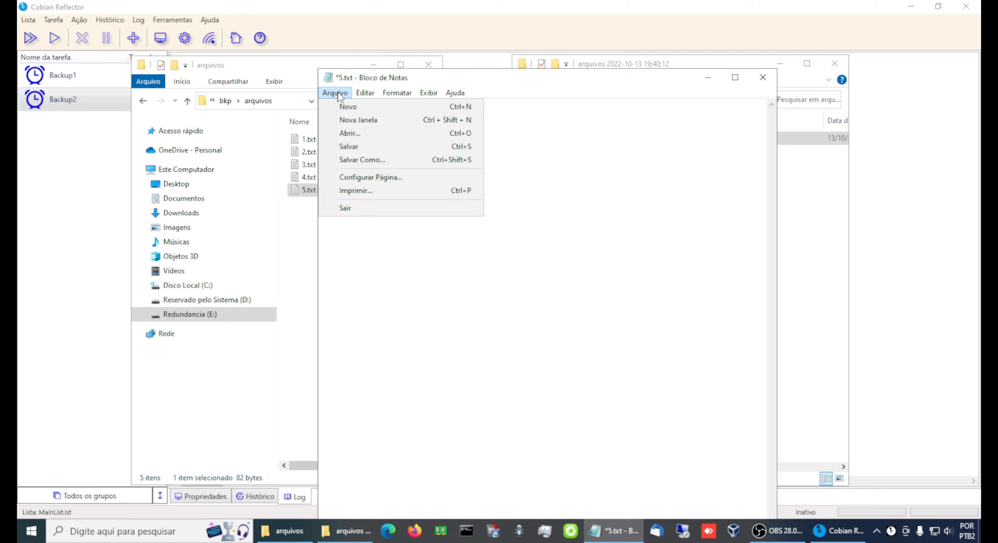
click(365, 149)
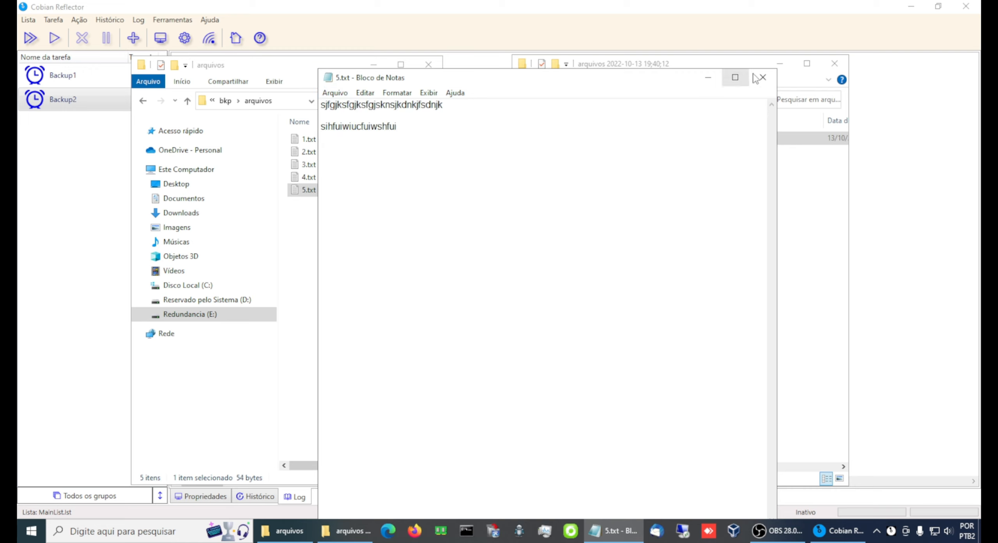
click(764, 77)
Run Backup2 in Cobian Reflector with the modified 5.txt and check the processed and backed-up file counts in the log.
click(74, 157)
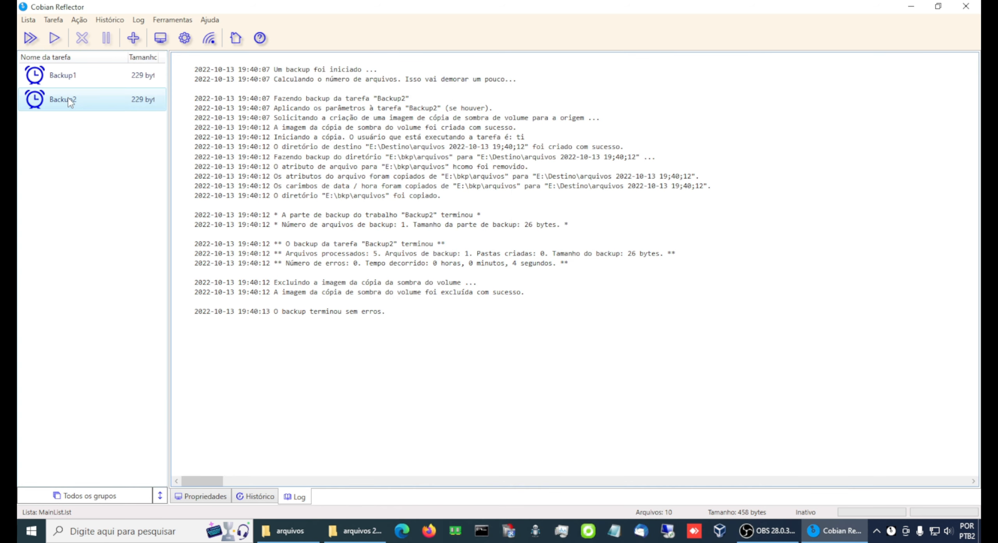
click(54, 38)
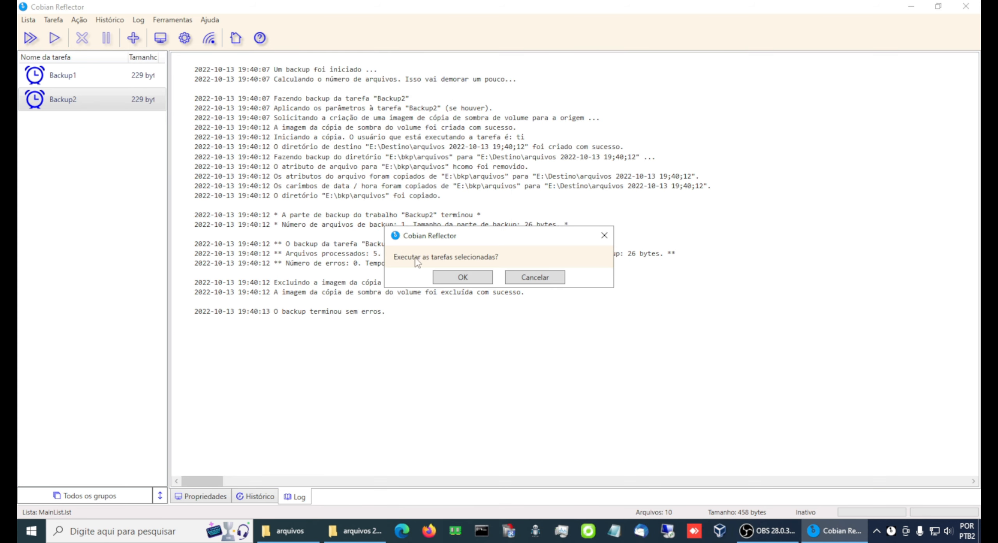
click(449, 278)
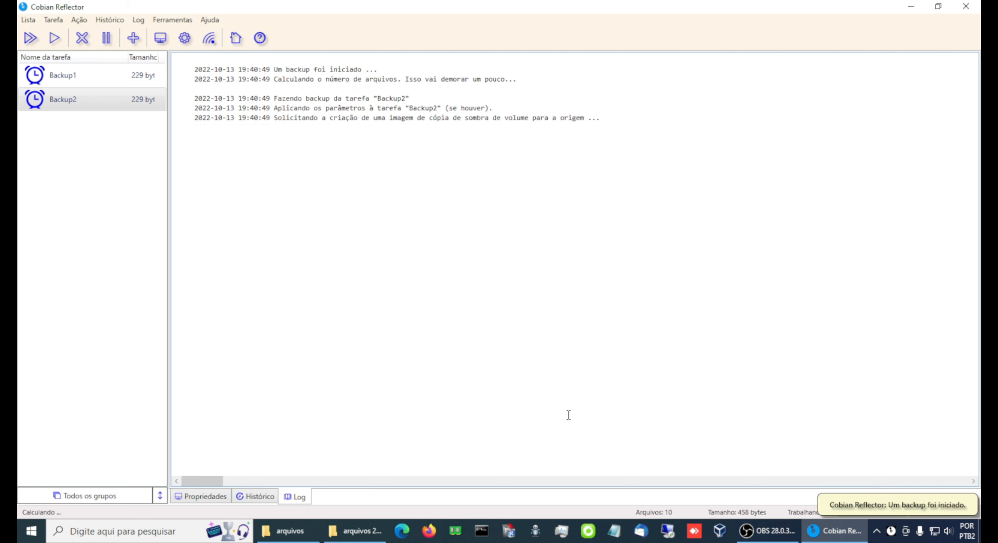
drag(368, 254, 384, 254)
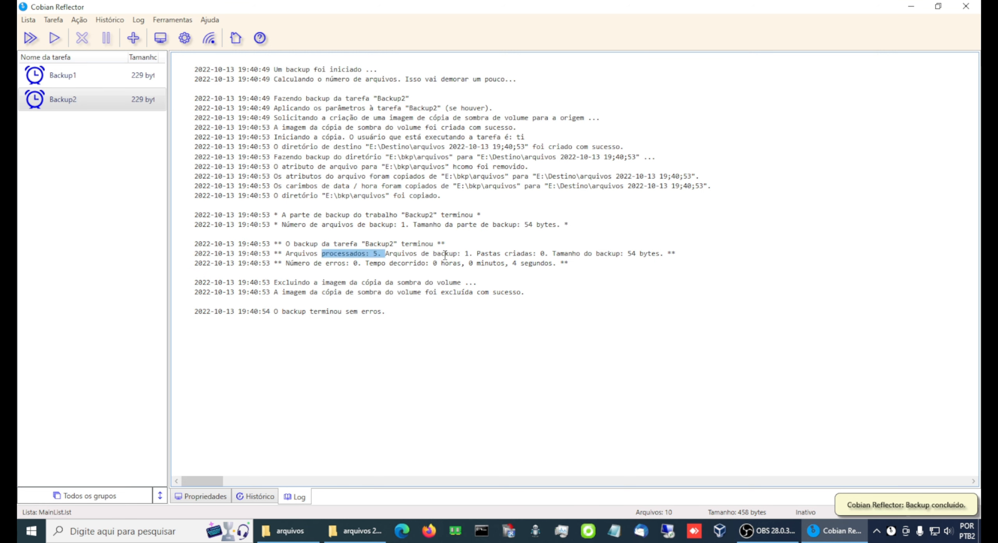
click(473, 258)
drag(457, 254, 475, 255)
click(458, 255)
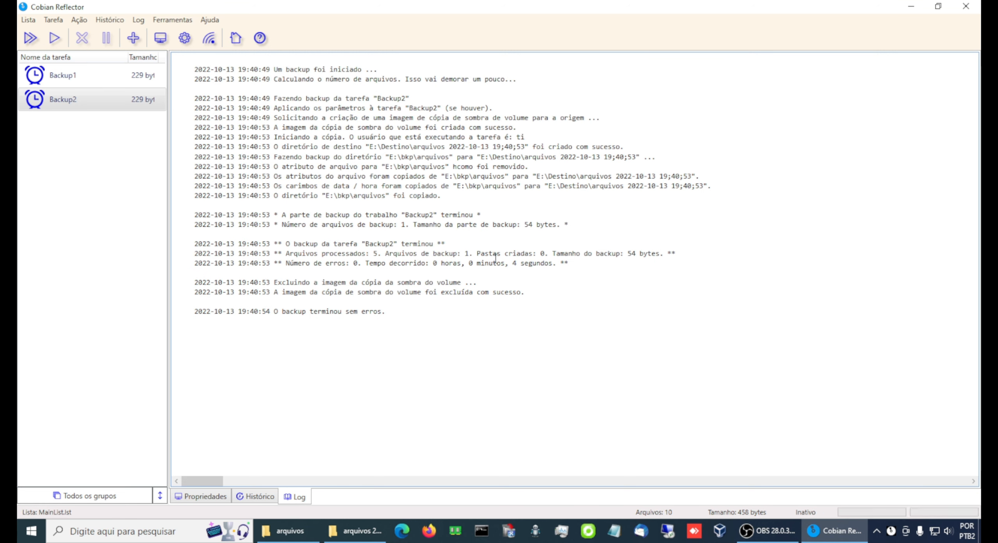
click(357, 531)
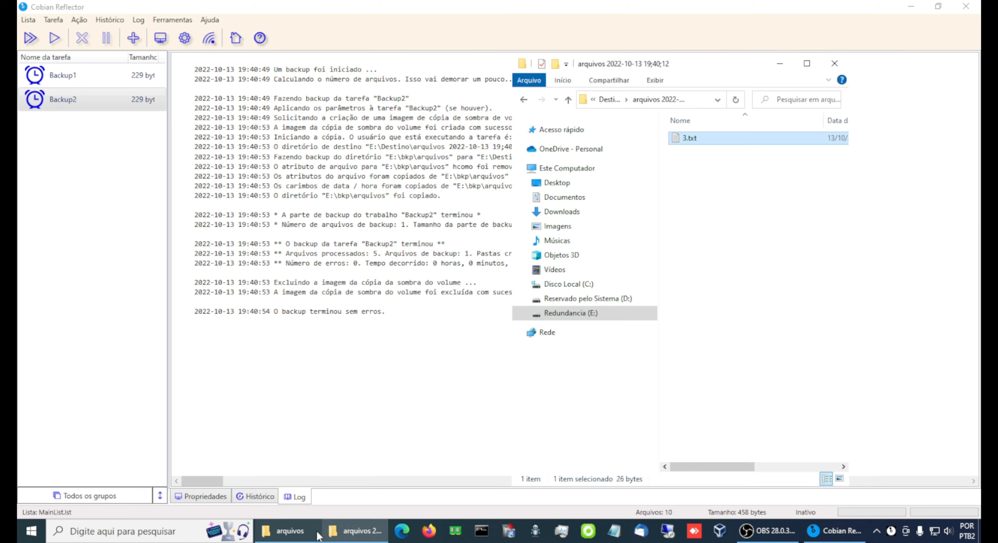
click(307, 532)
click(568, 100)
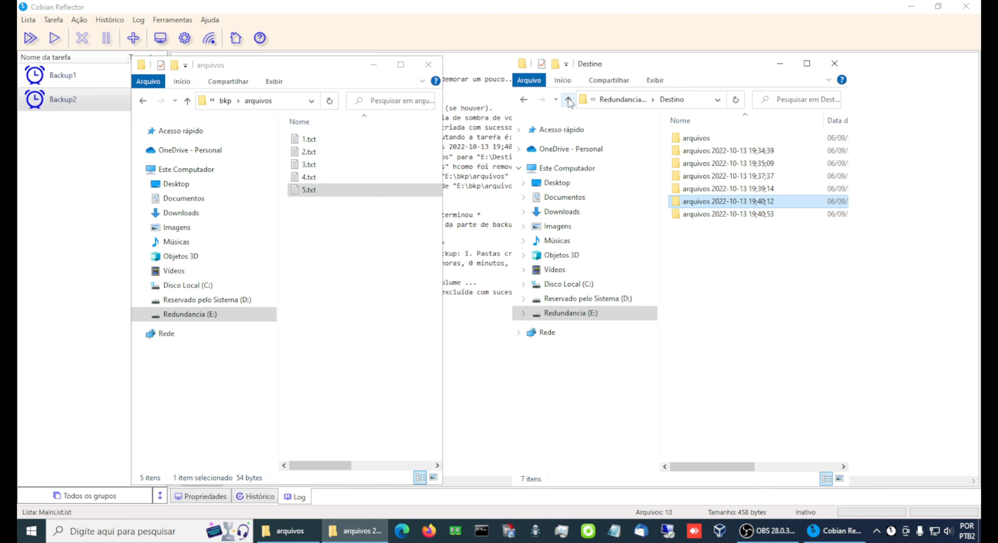
click(720, 215)
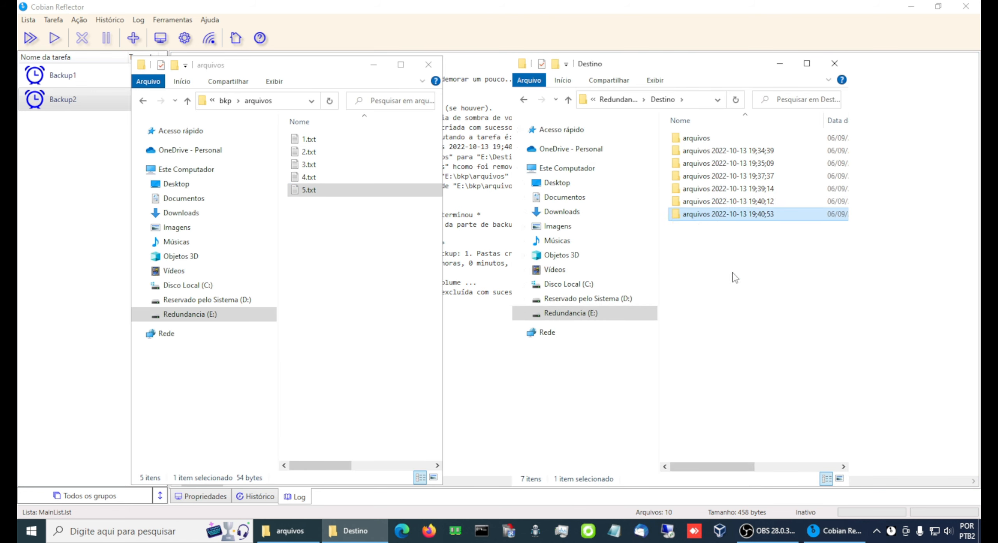
double_click(729, 214)
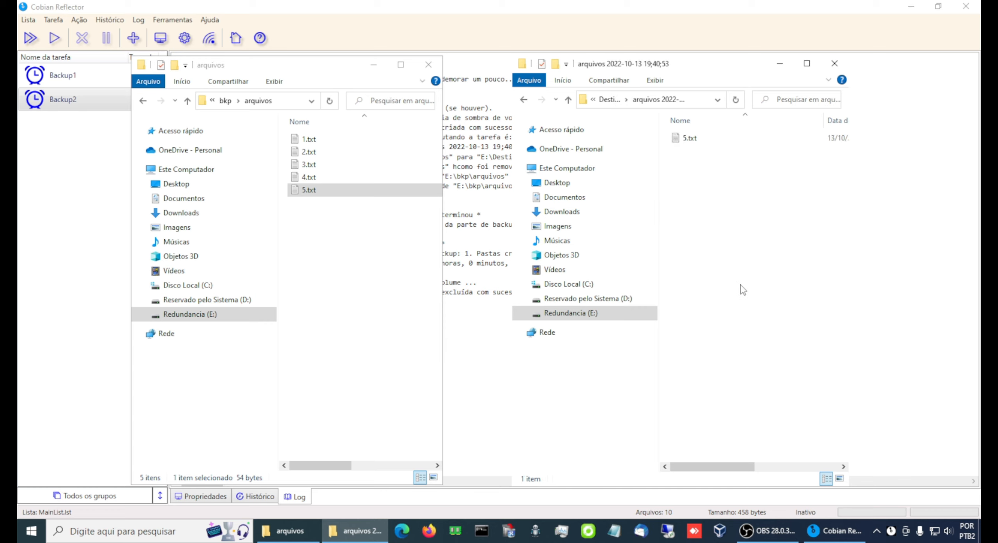
click(689, 135)
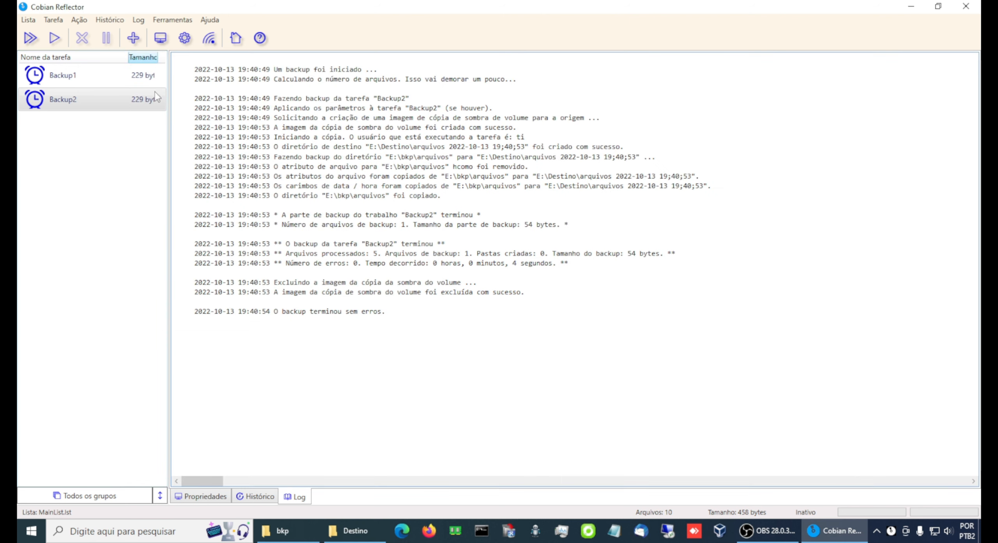
Set up a new differential backup task named Backup3 with E:\bkp\arquivos as its source and E:\Destino as its destination.
click(133, 38)
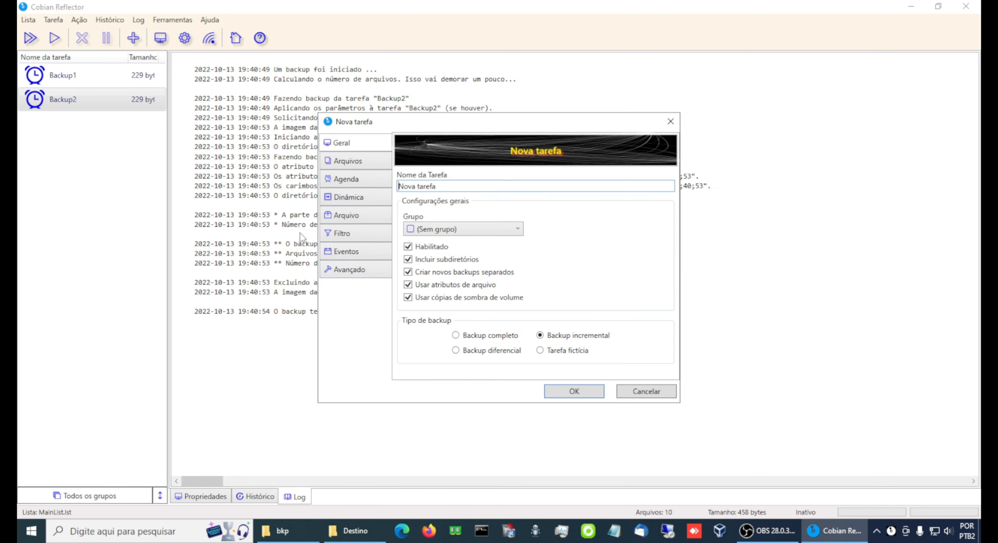
click(454, 352)
drag(437, 186, 300, 186)
text(Backup3)
click(347, 161)
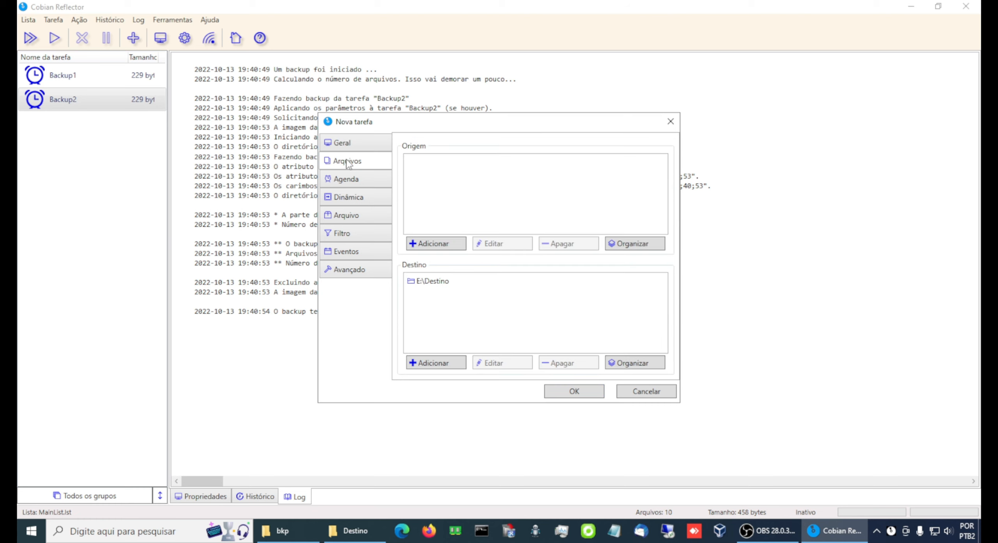
click(445, 244)
Review the new task's schedule, dynamic, archive, filter, event and advanced settings, keep the defaults and save the task.
click(368, 180)
click(364, 197)
click(361, 215)
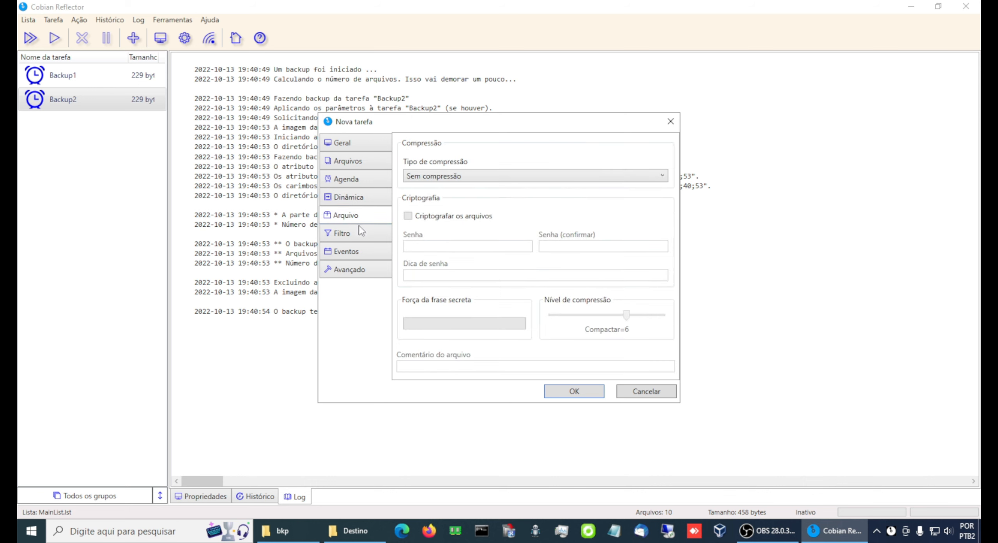
click(359, 233)
click(356, 251)
click(357, 269)
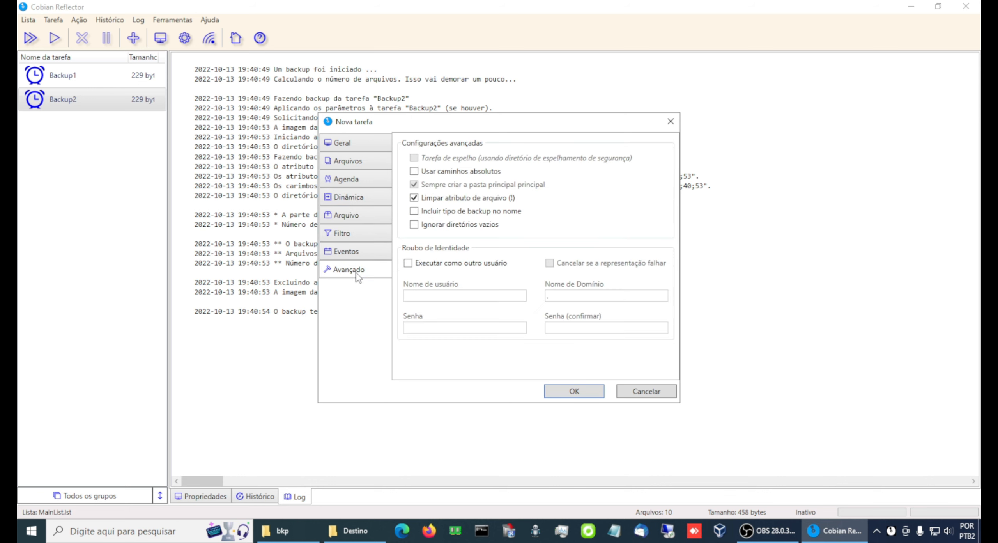
click(575, 391)
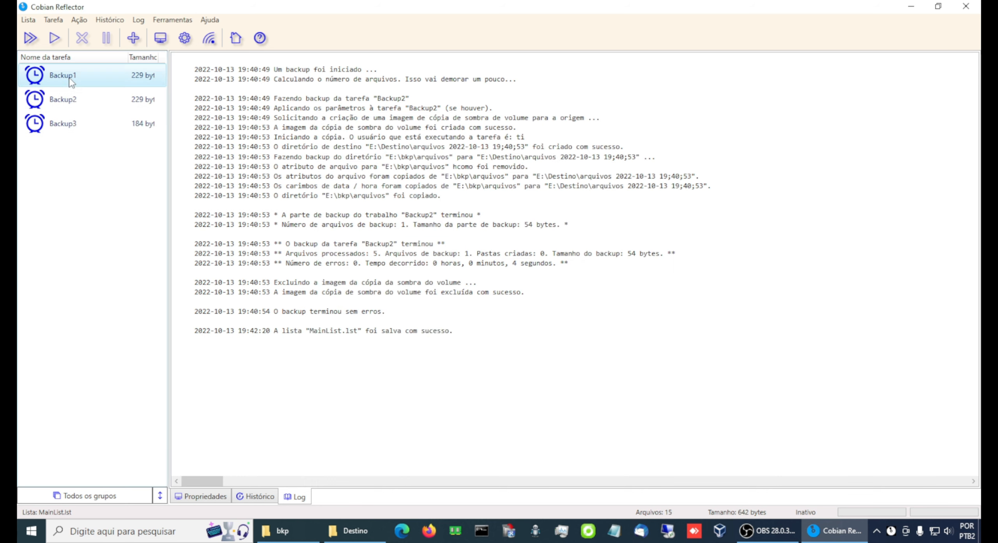
Rename the three tasks as Backup1 - completo, Backup2 - incremental and Backup3 - diferencial to show their backup types.
right_click(71, 80)
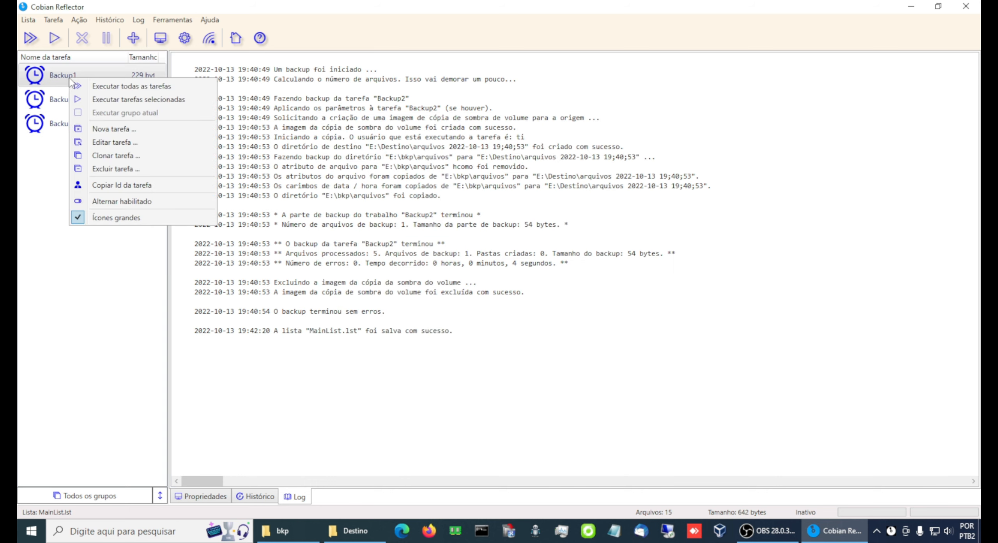
click(113, 145)
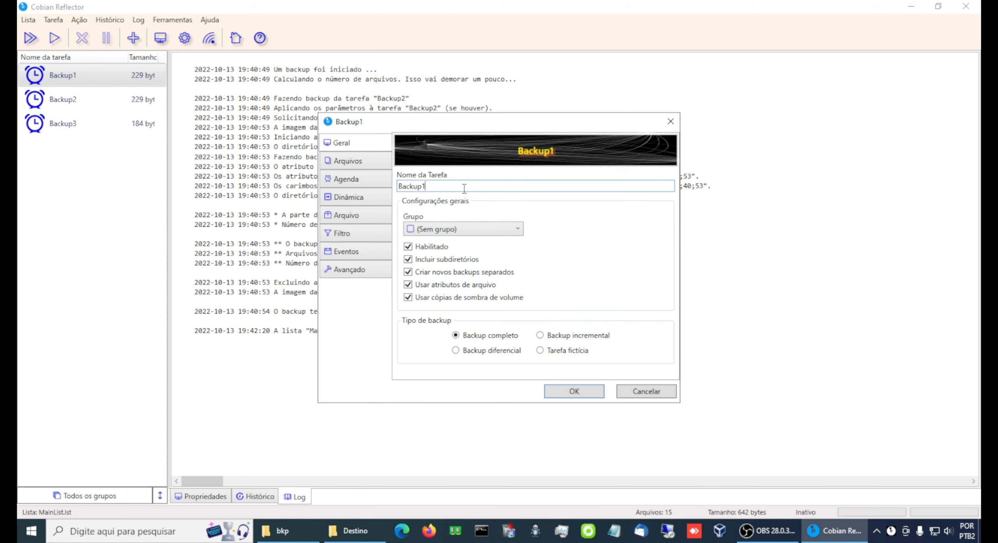
text(- completo)
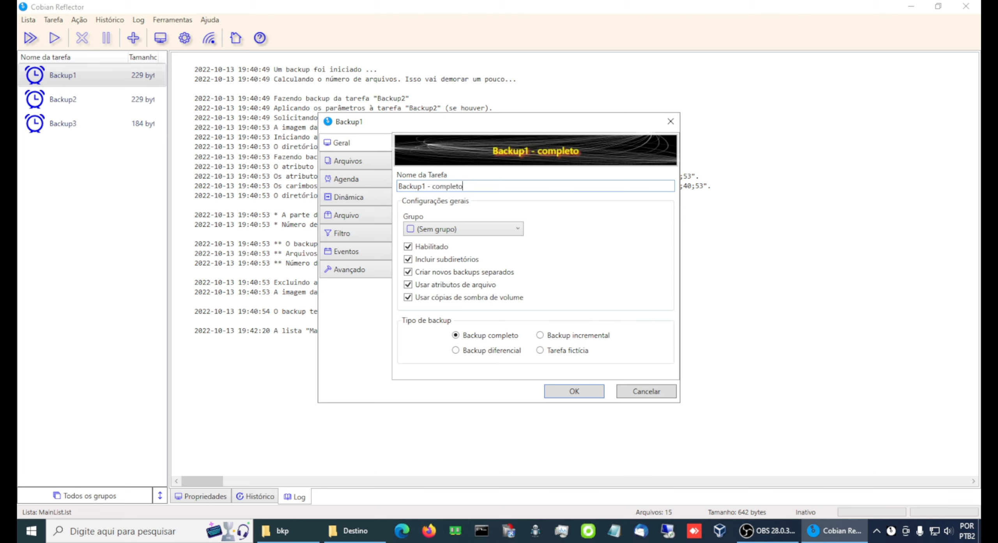
click(573, 392)
right_click(45, 101)
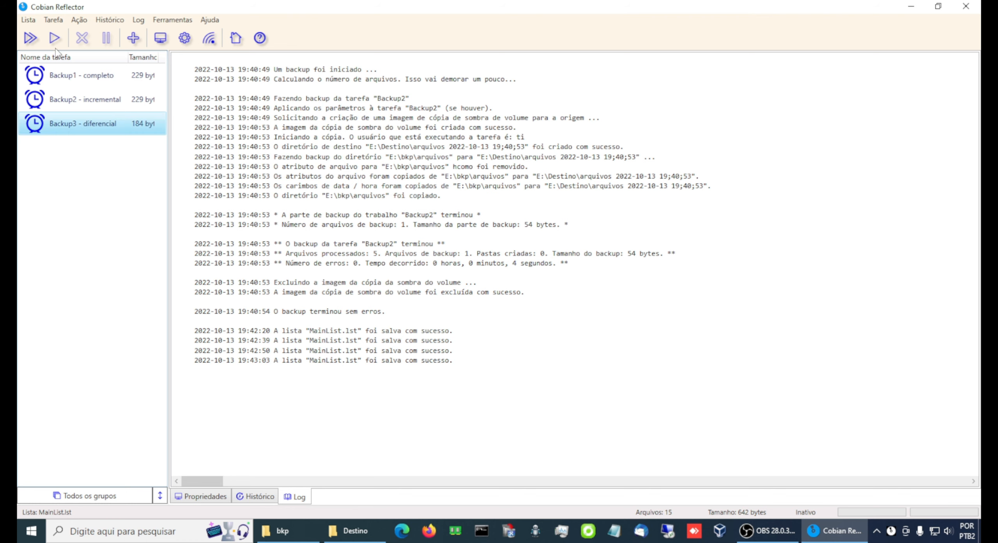
Run the Backup3 - diferencial task and check the processed and backed-up file counts in the log.
double_click(115, 126)
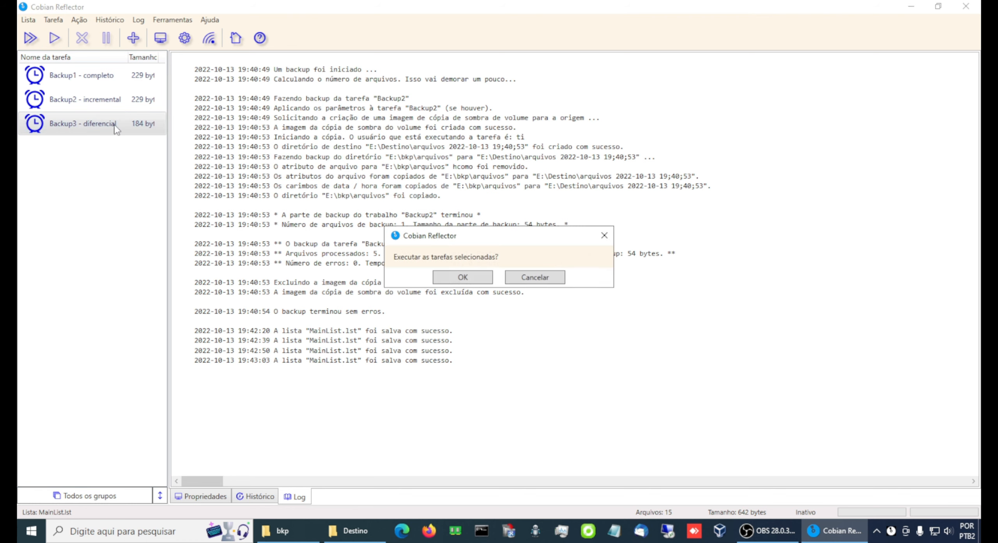
click(466, 275)
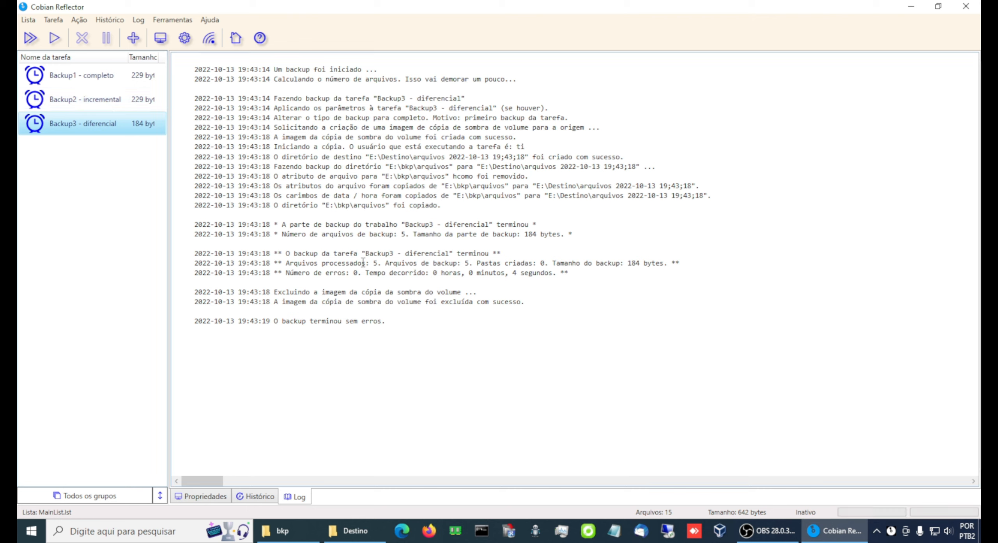
drag(363, 262, 392, 268)
drag(463, 263, 499, 263)
triple_click(564, 317)
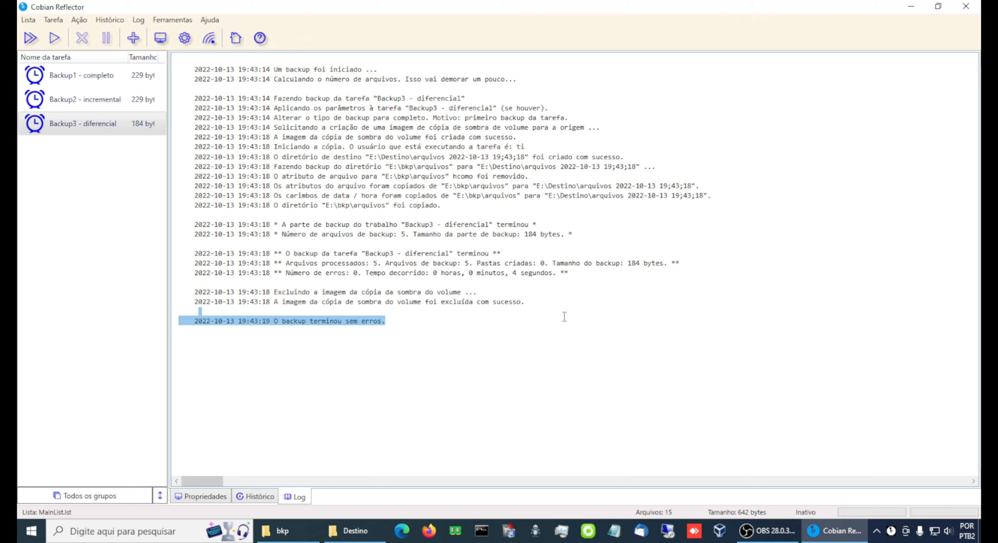
click(349, 530)
click(737, 228)
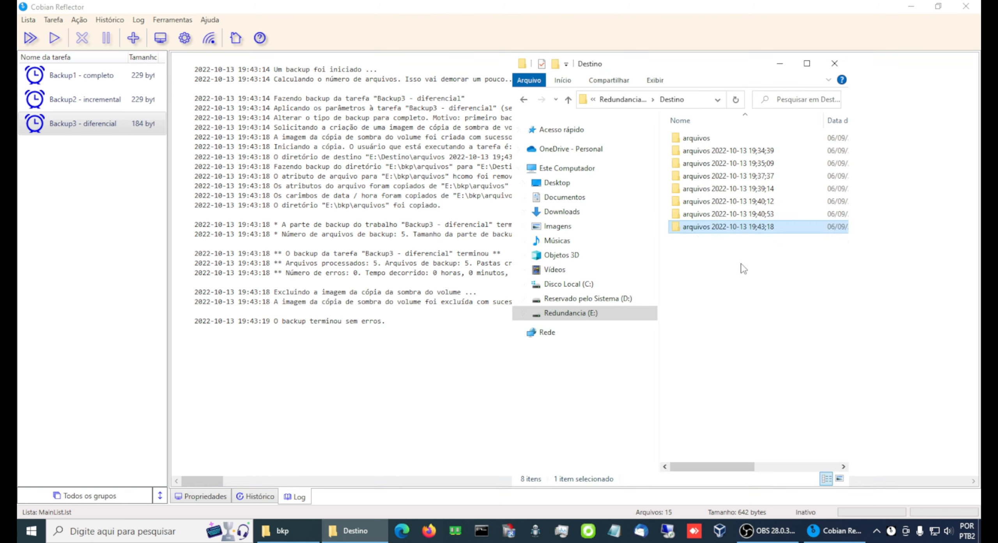
double_click(732, 227)
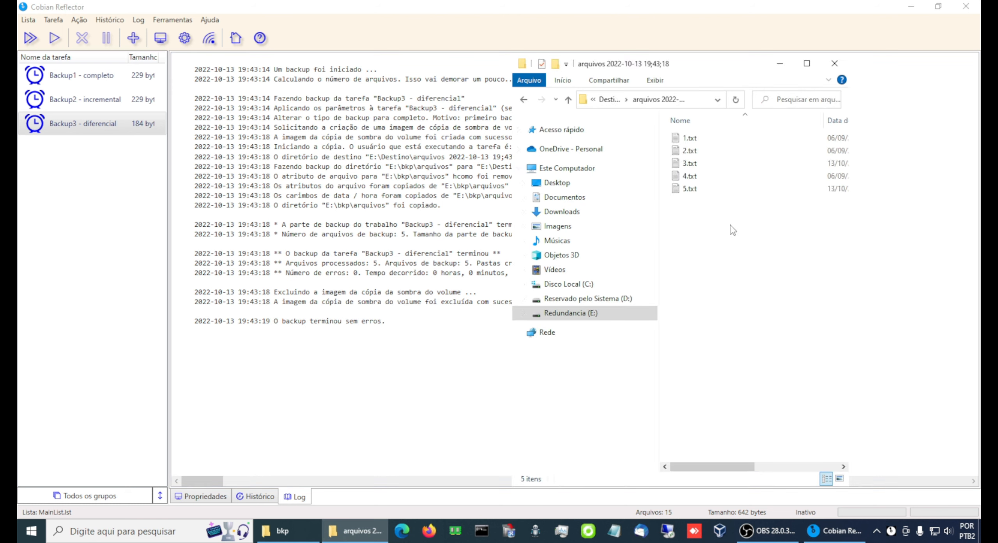
click(568, 100)
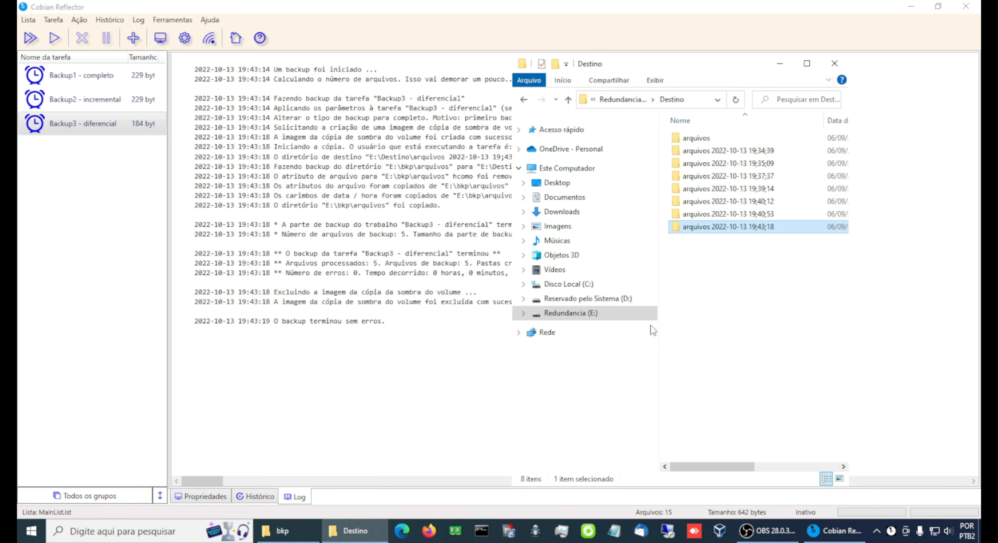
Shorten the first line of 1.txt in bkp\arquivos to ujhnic3984hf43uhf, save the file and close it.
click(288, 533)
double_click(309, 141)
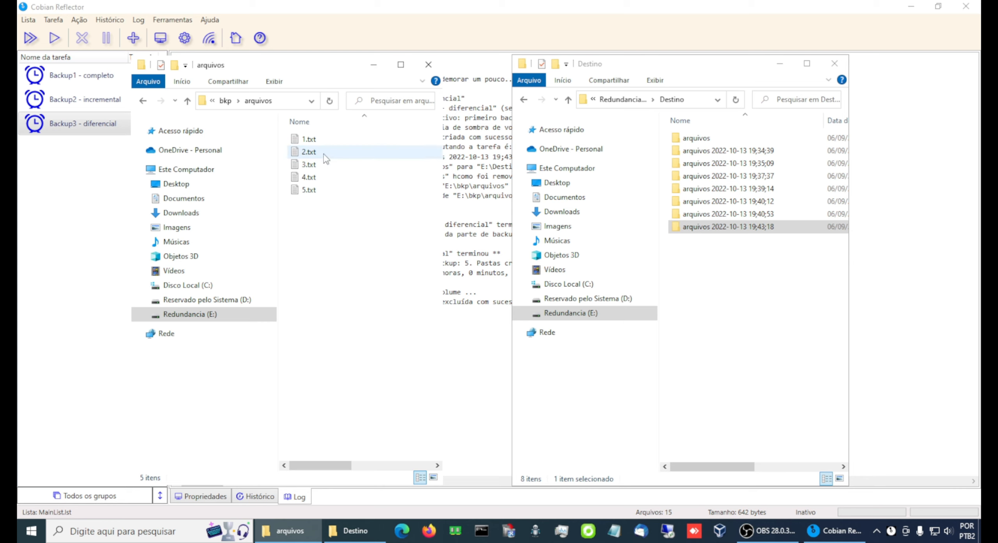
double_click(310, 140)
key(Delete)
key(Delete)
key(Delete)
key(Delete)
key(Delete)
key(Delete)
key(Delete)
key(Delete)
key(Delete)
key(Delete)
key(Delete)
key(Delete)
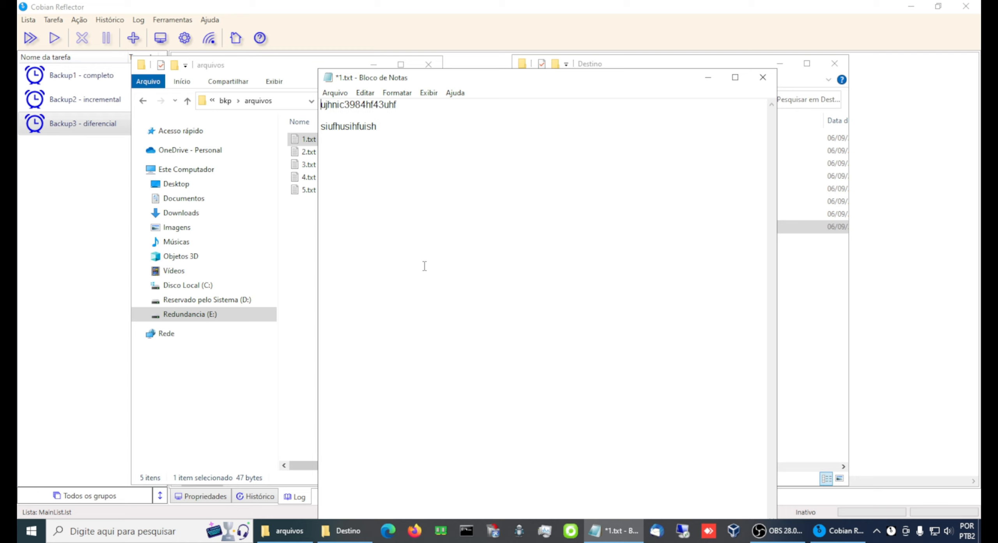
click(335, 92)
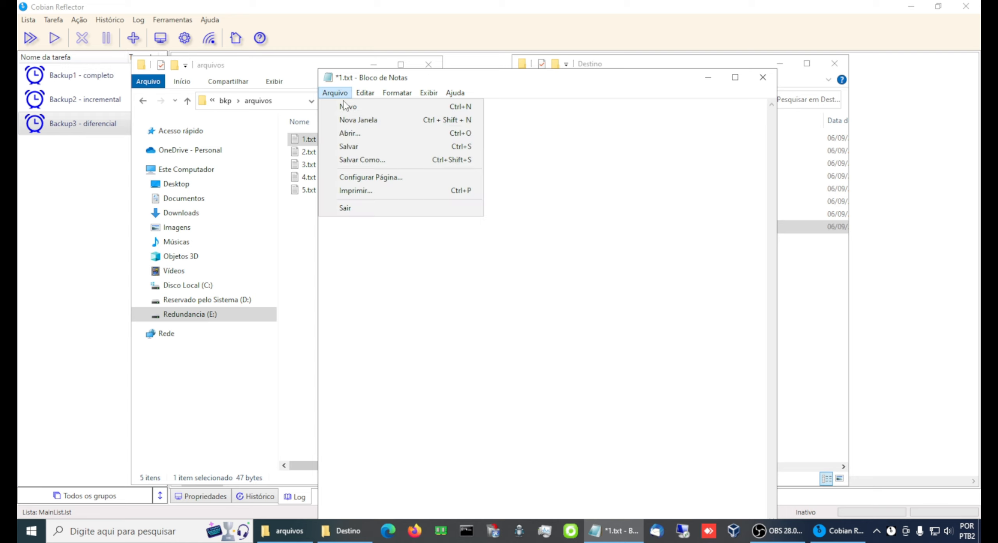
click(343, 143)
click(755, 83)
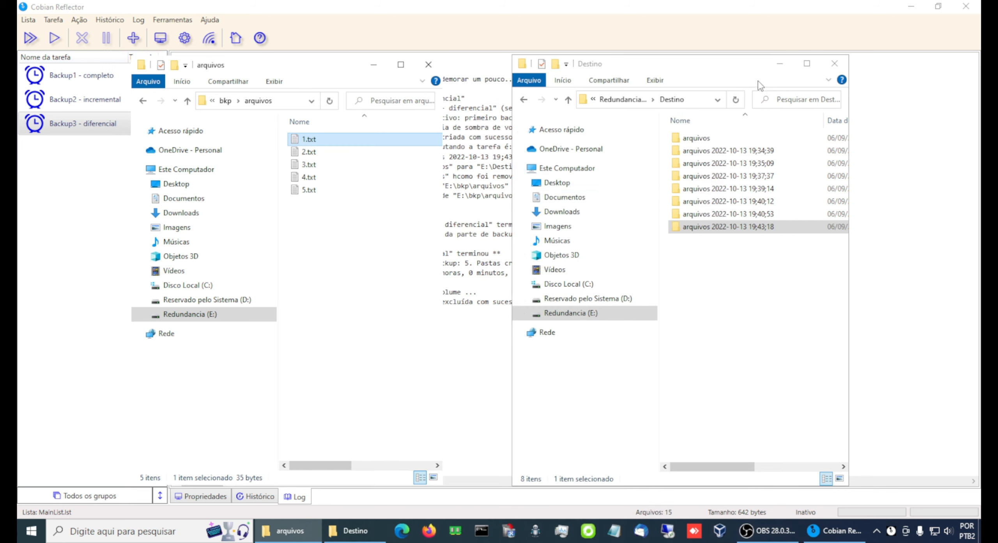
Run the Backup3 - diferencial task again after the 1.txt edit and check the processed and backed-up file counts in the log.
click(79, 201)
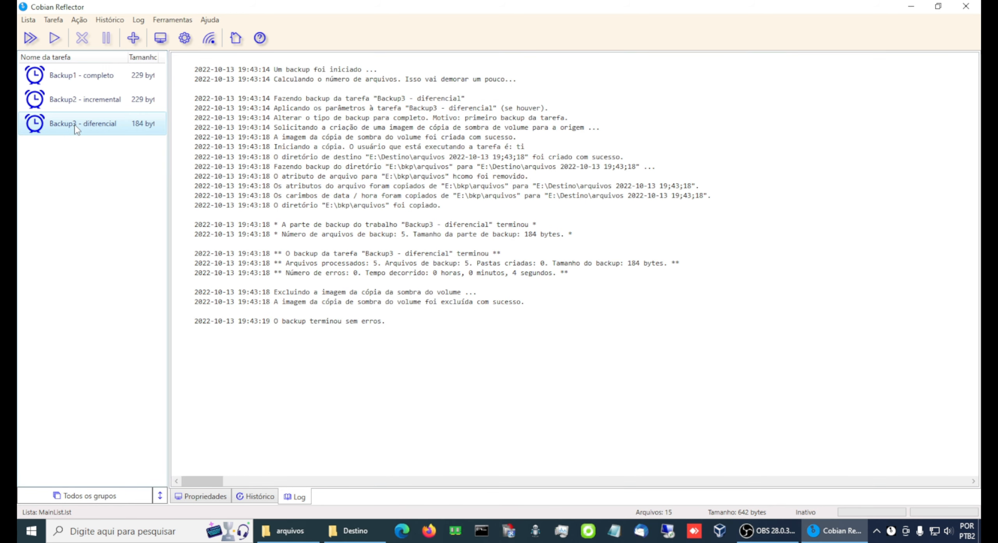
click(73, 118)
click(55, 38)
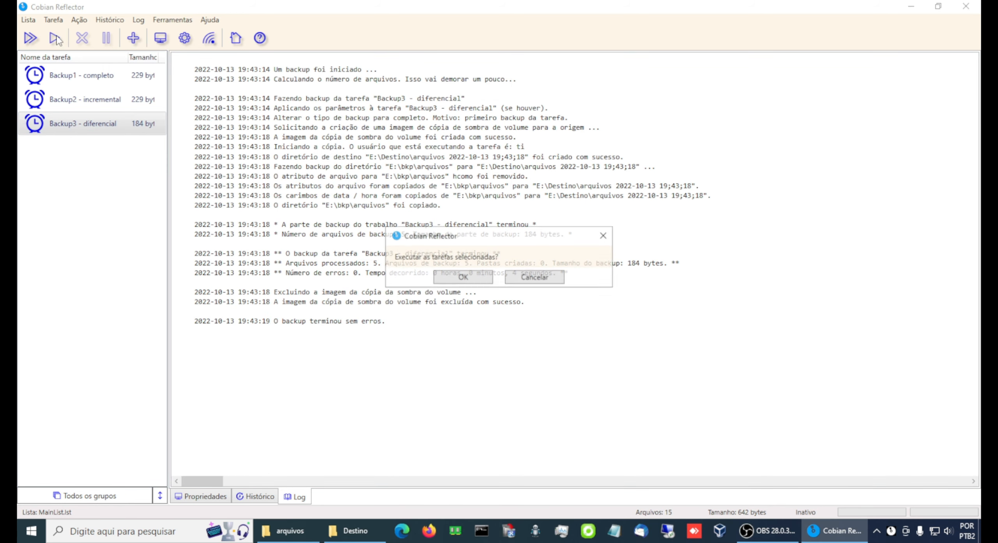
click(461, 278)
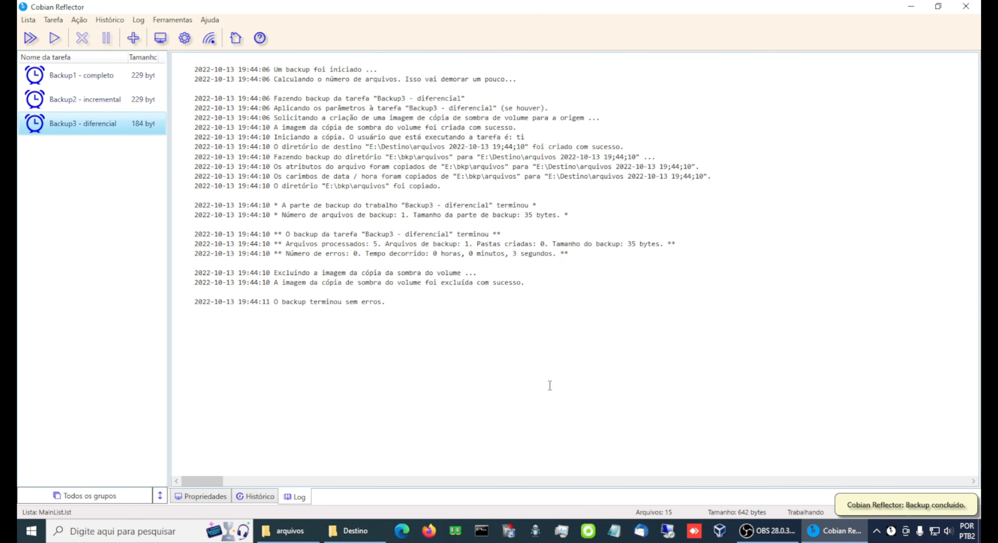
drag(366, 244, 383, 244)
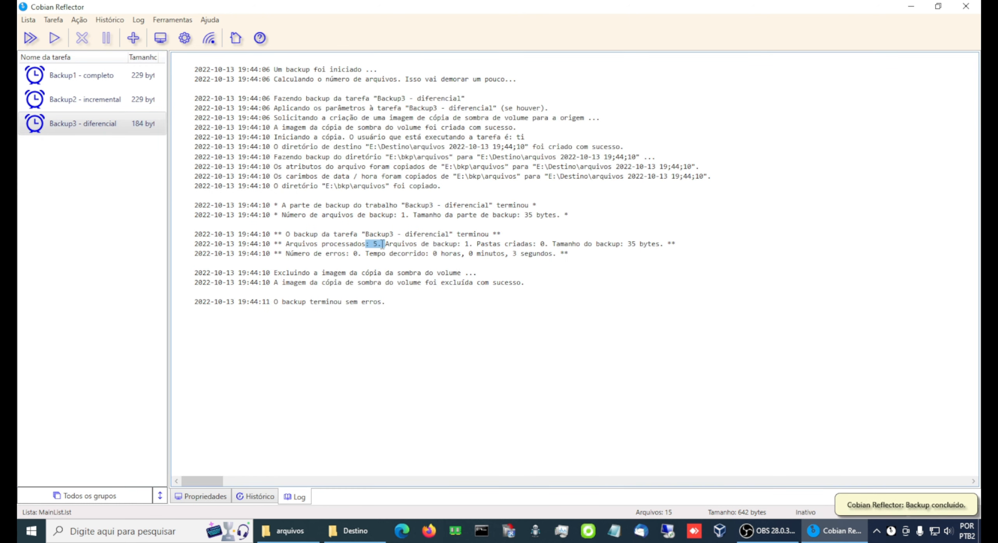
drag(456, 244, 476, 245)
click(486, 323)
click(354, 536)
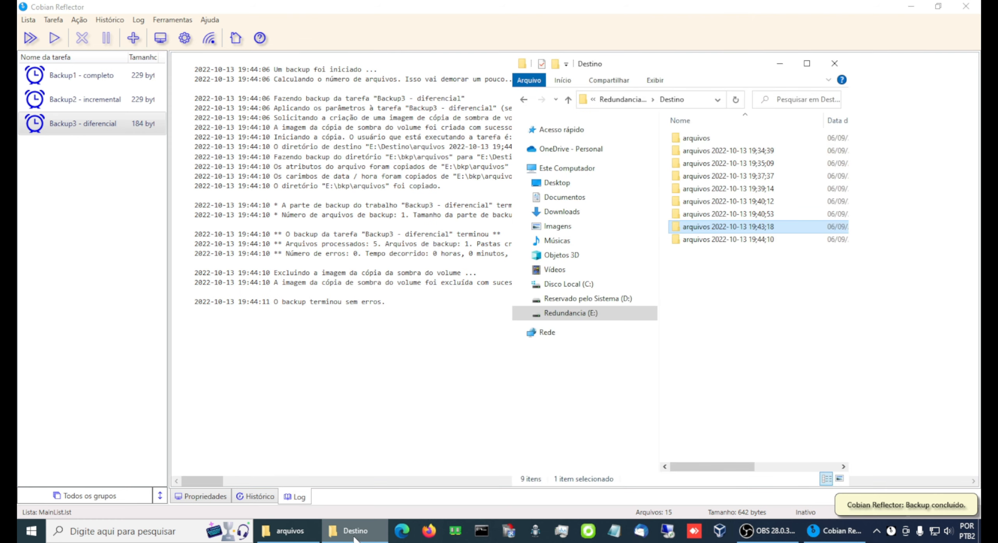
double_click(736, 240)
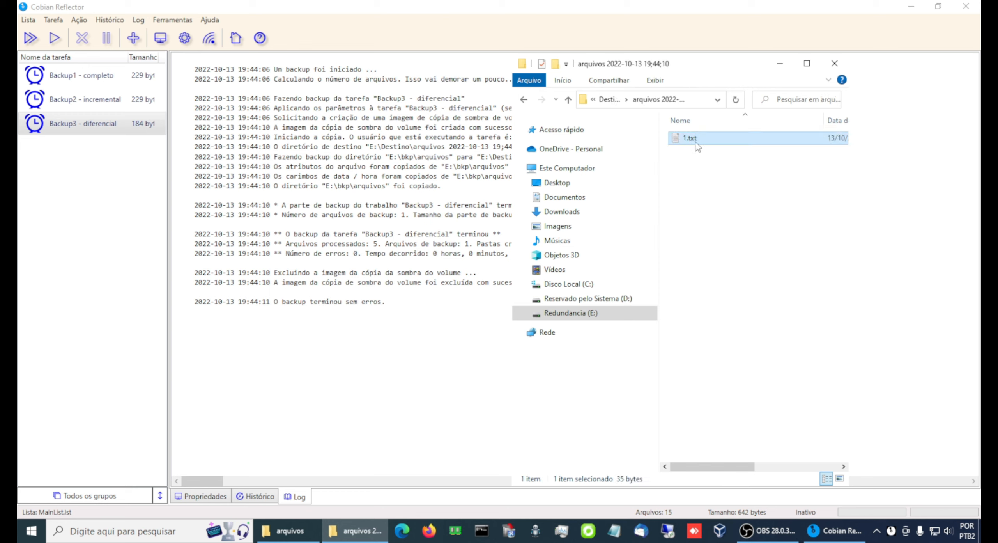
click(700, 216)
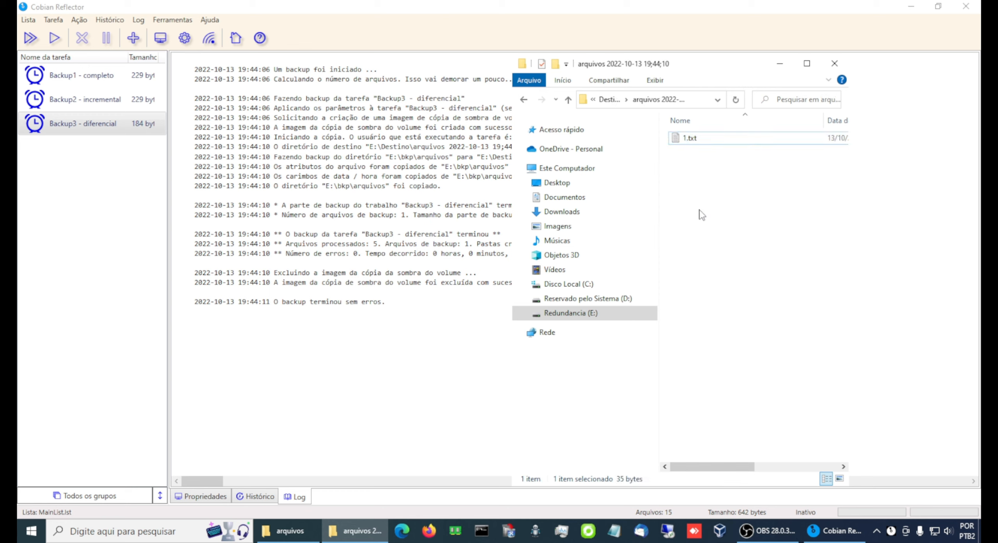
key(alt+Up)
Add the line kfkgfjfgyjyhgjyhgj above the existing text of 2.txt in bkp\arquivos, save the file and close it.
click(305, 537)
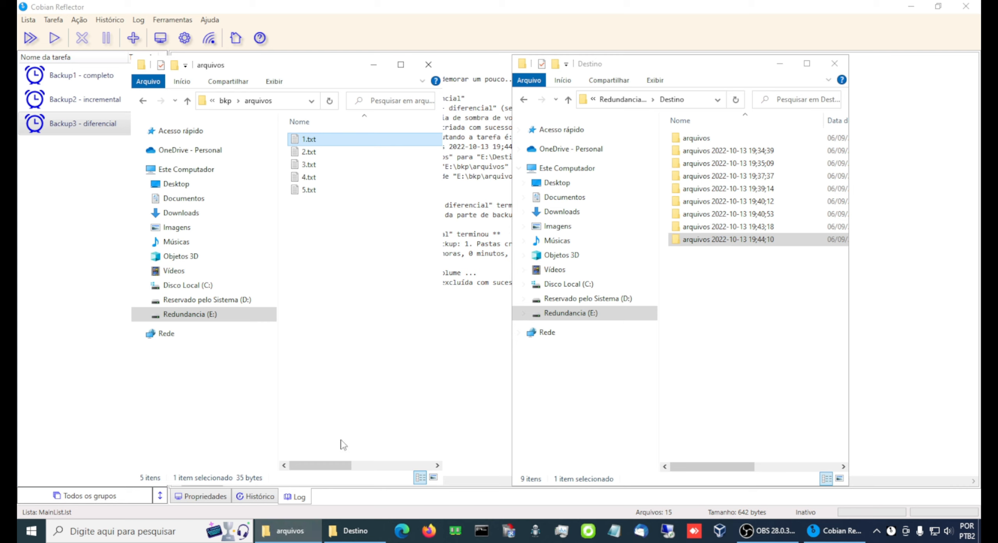
double_click(309, 152)
key(Return)
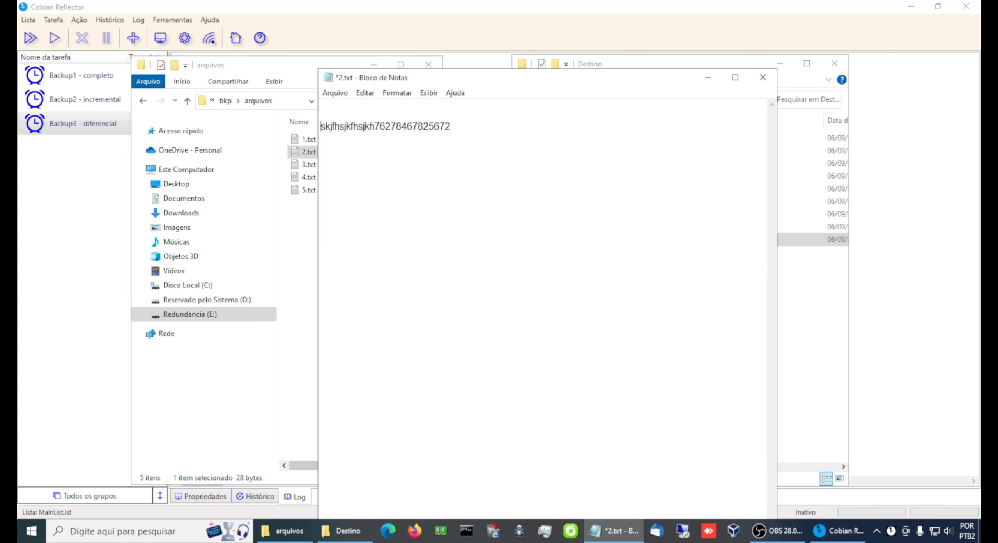
text(kfkgfjfgyjyhgjyhgj)
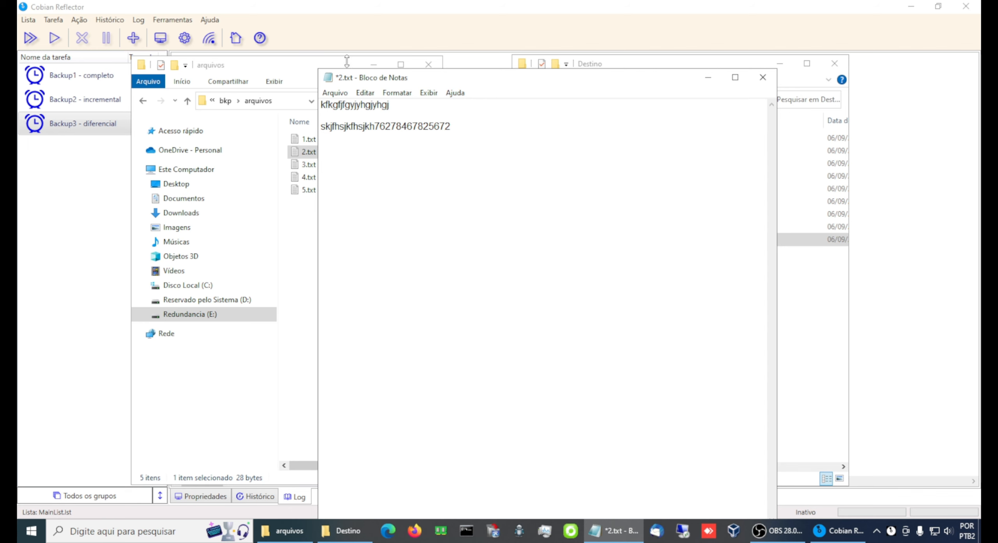
click(334, 93)
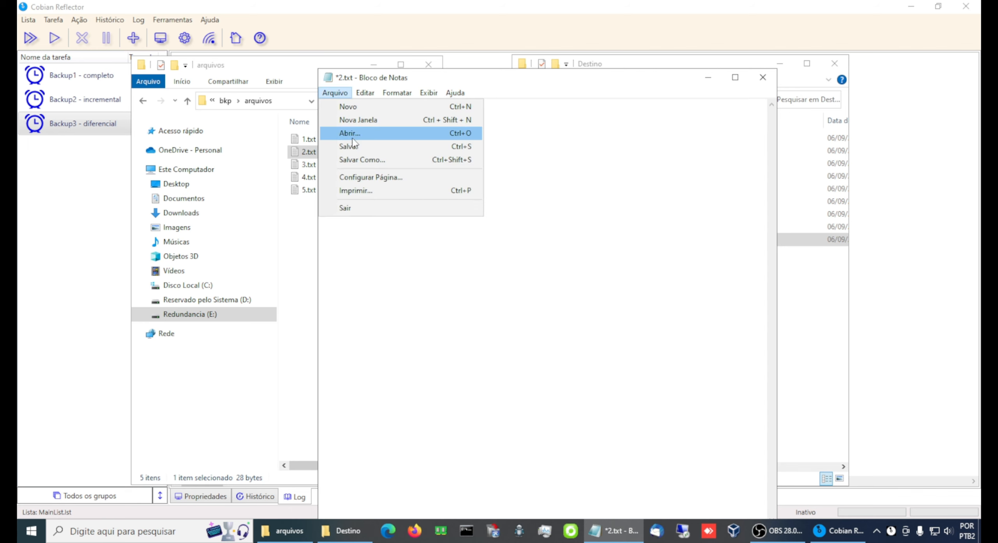
click(395, 147)
click(763, 77)
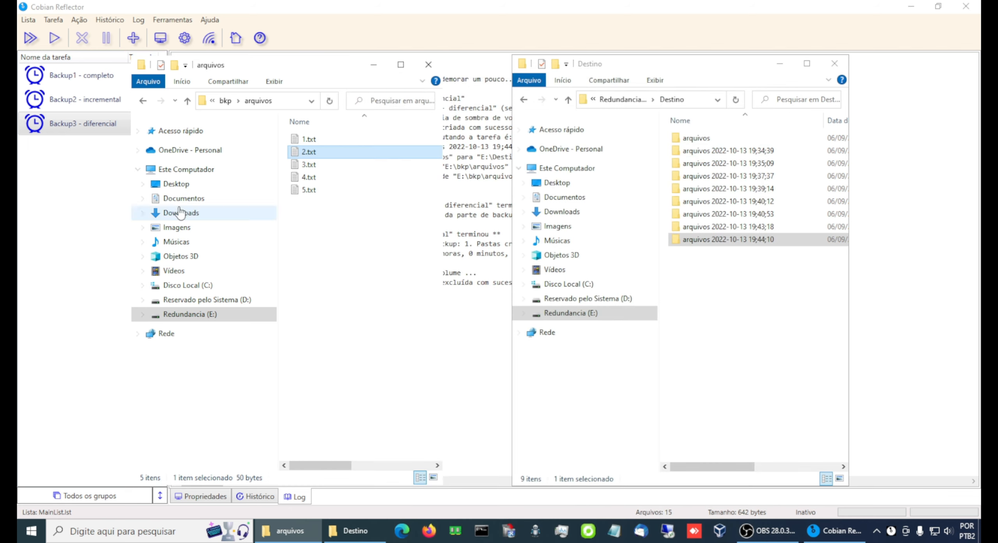
Run the Backup3 - diferencial task with the modified 2.txt and check the processed and backed-up file counts in the log.
click(79, 217)
click(74, 124)
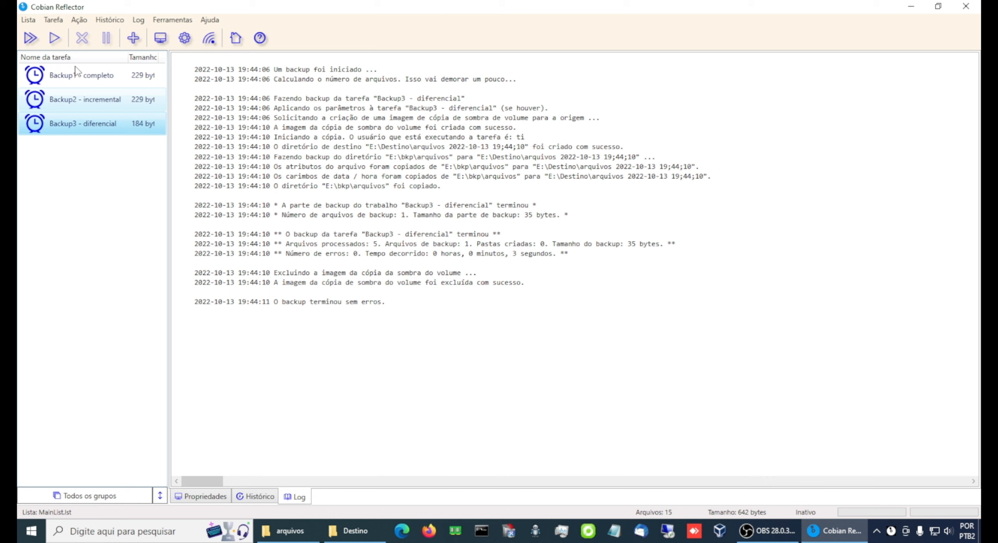
click(55, 39)
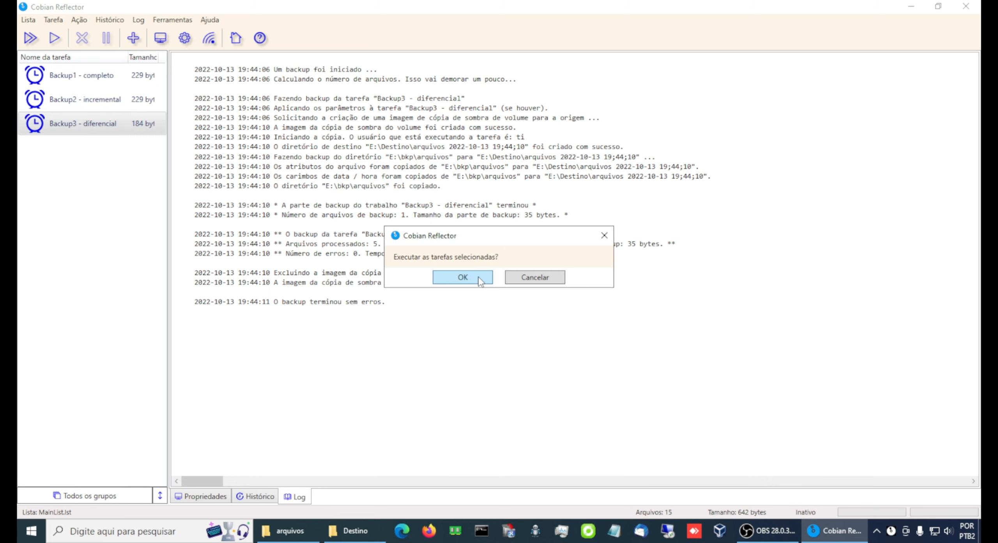
click(480, 340)
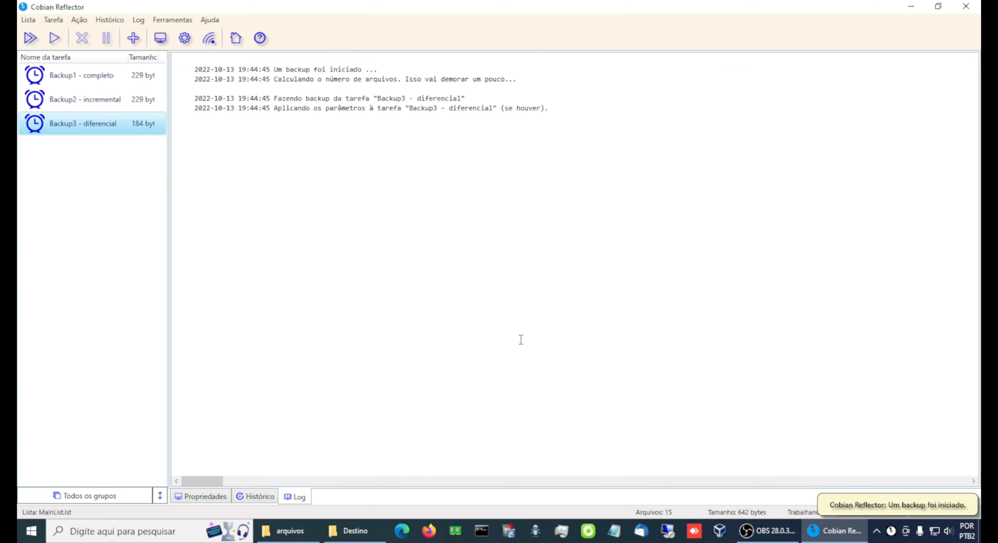
drag(366, 243, 383, 244)
drag(462, 244, 477, 242)
click(538, 347)
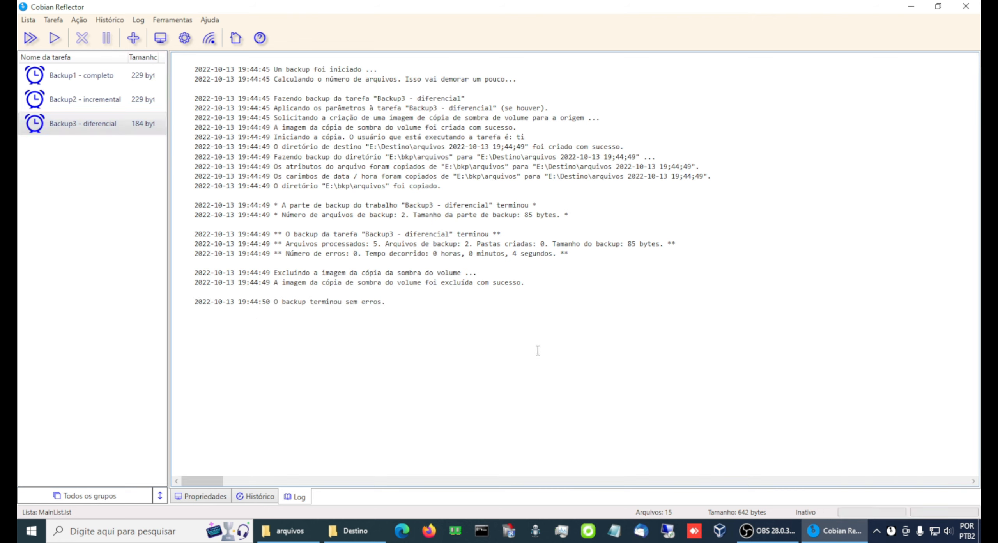
click(356, 530)
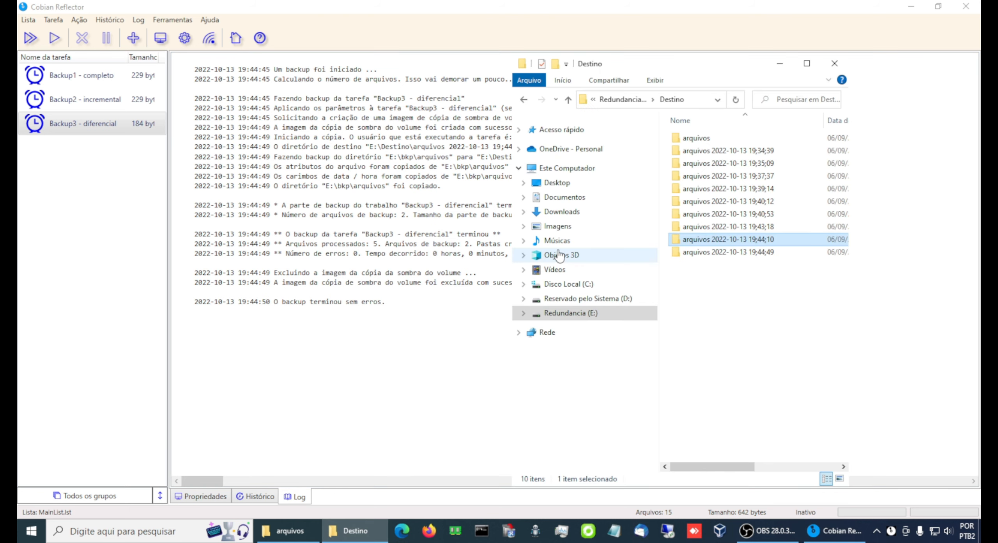
double_click(745, 252)
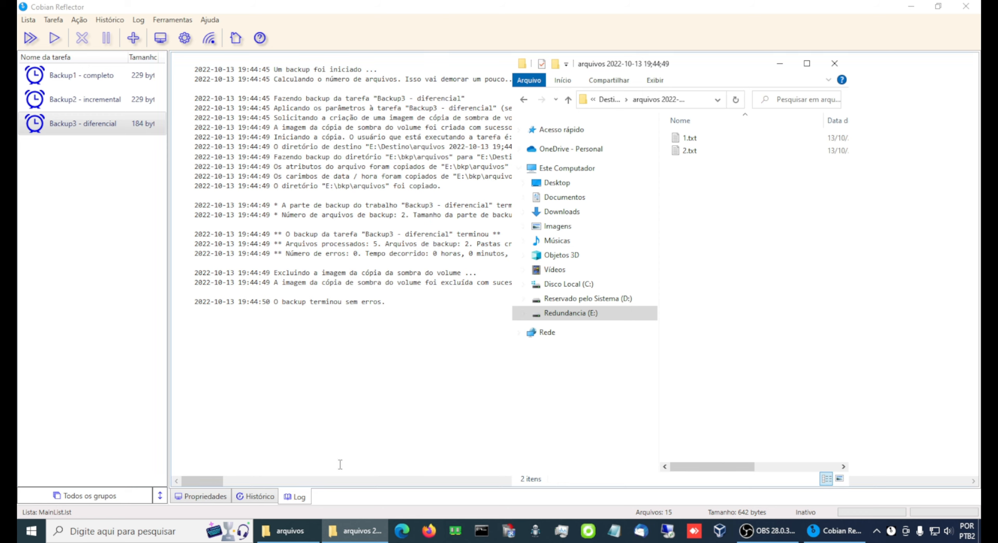
key(alt+Tab)
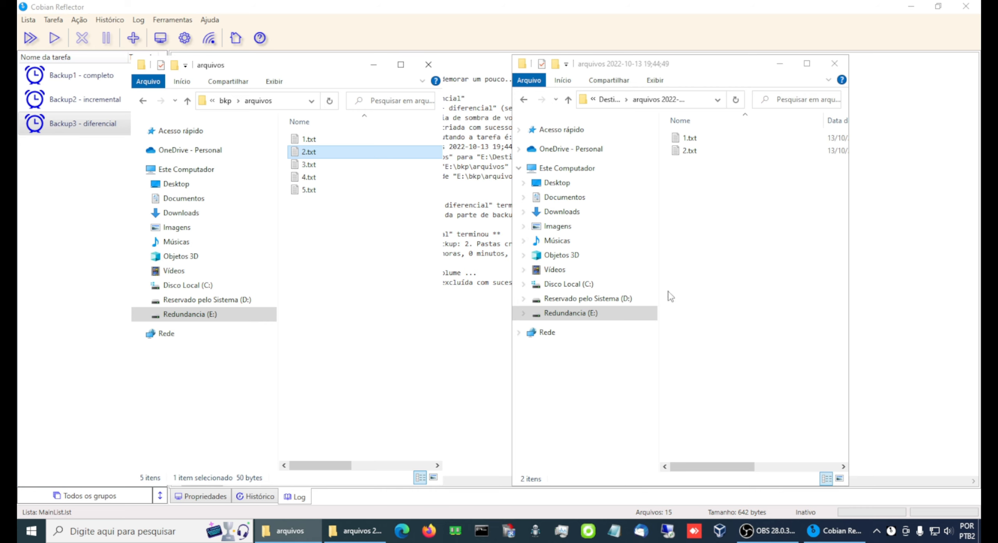
click(568, 100)
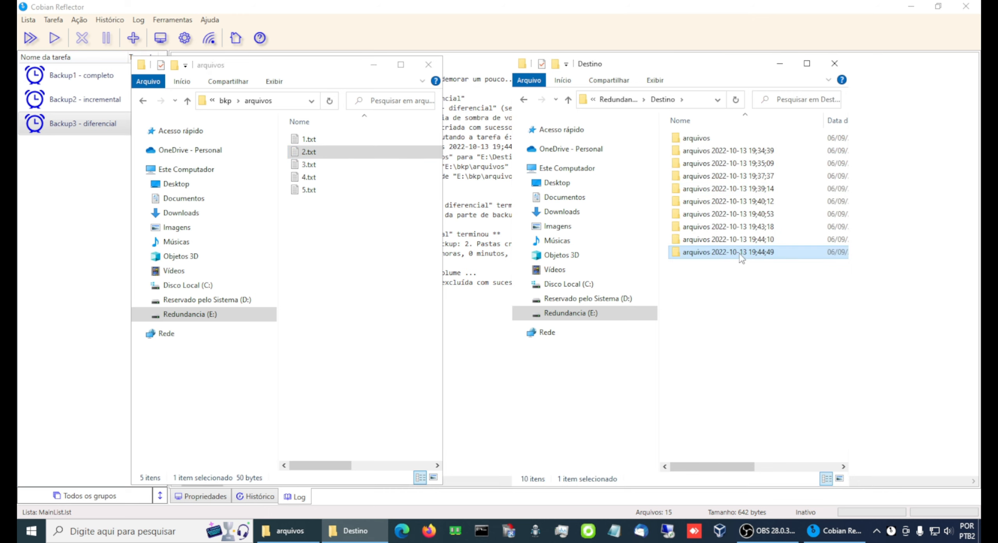